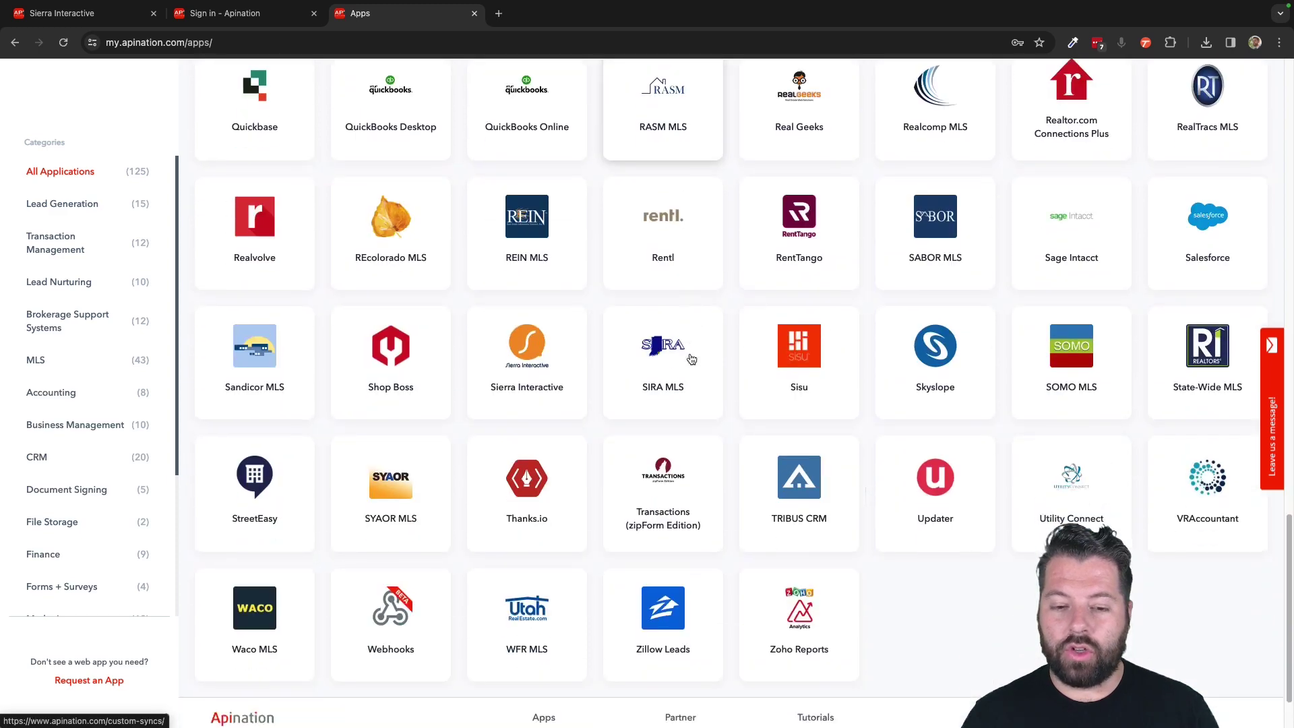
# - Choose Sierra Interactive, pair it with Google Contacts, and activate the sync of Sierra Interactive leads to Google Contacts people
pyautogui.click(528, 343)
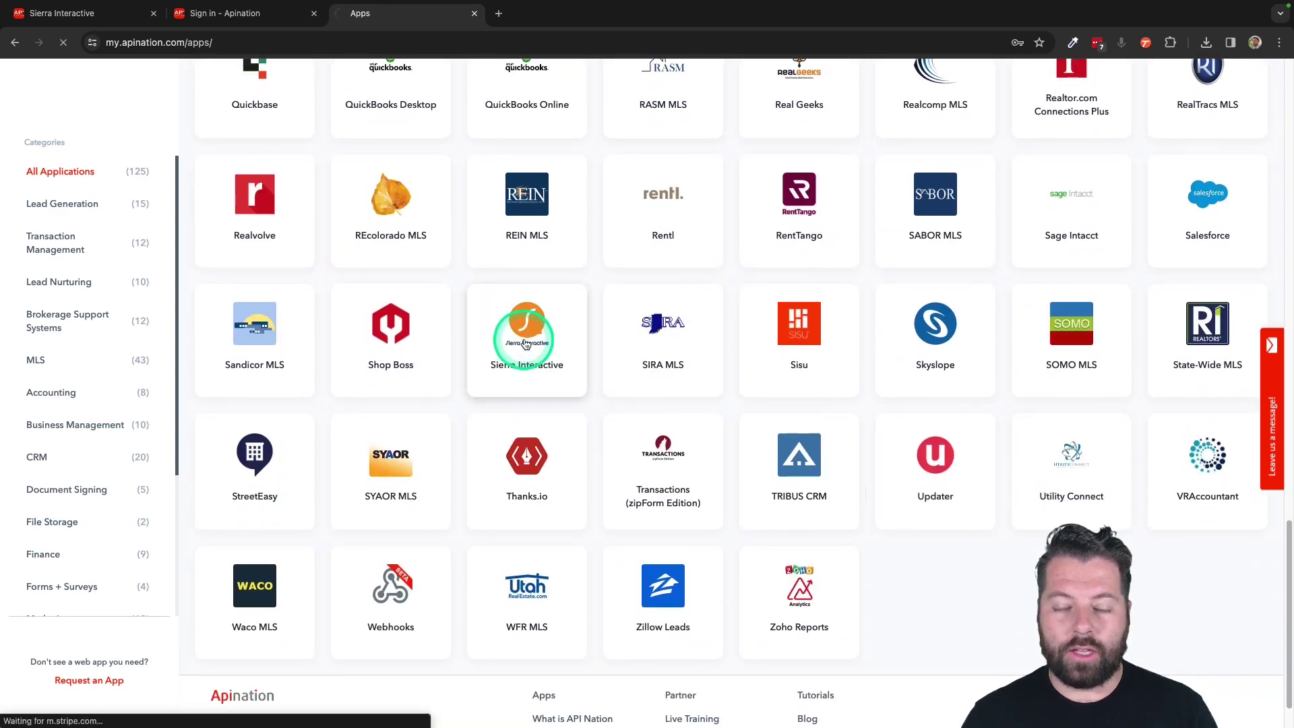
pyautogui.scroll(-2, 597, 459)
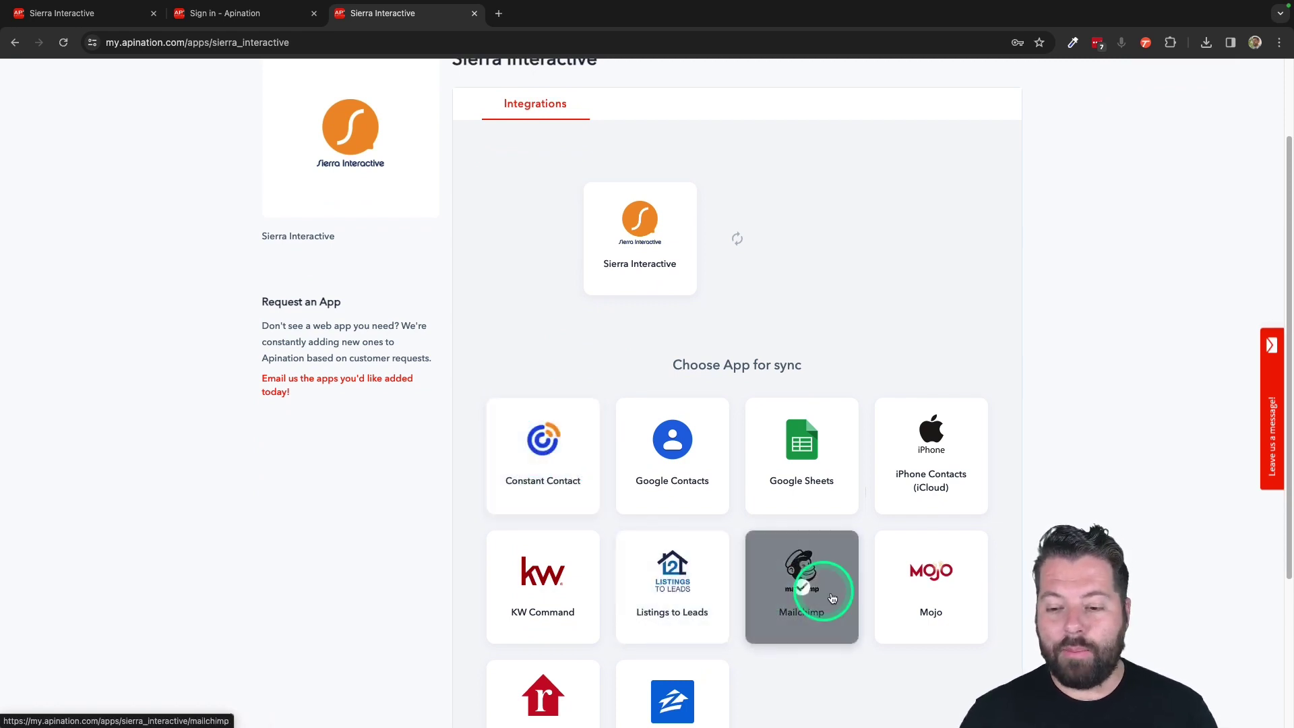
pyautogui.scroll(-3, 927, 562)
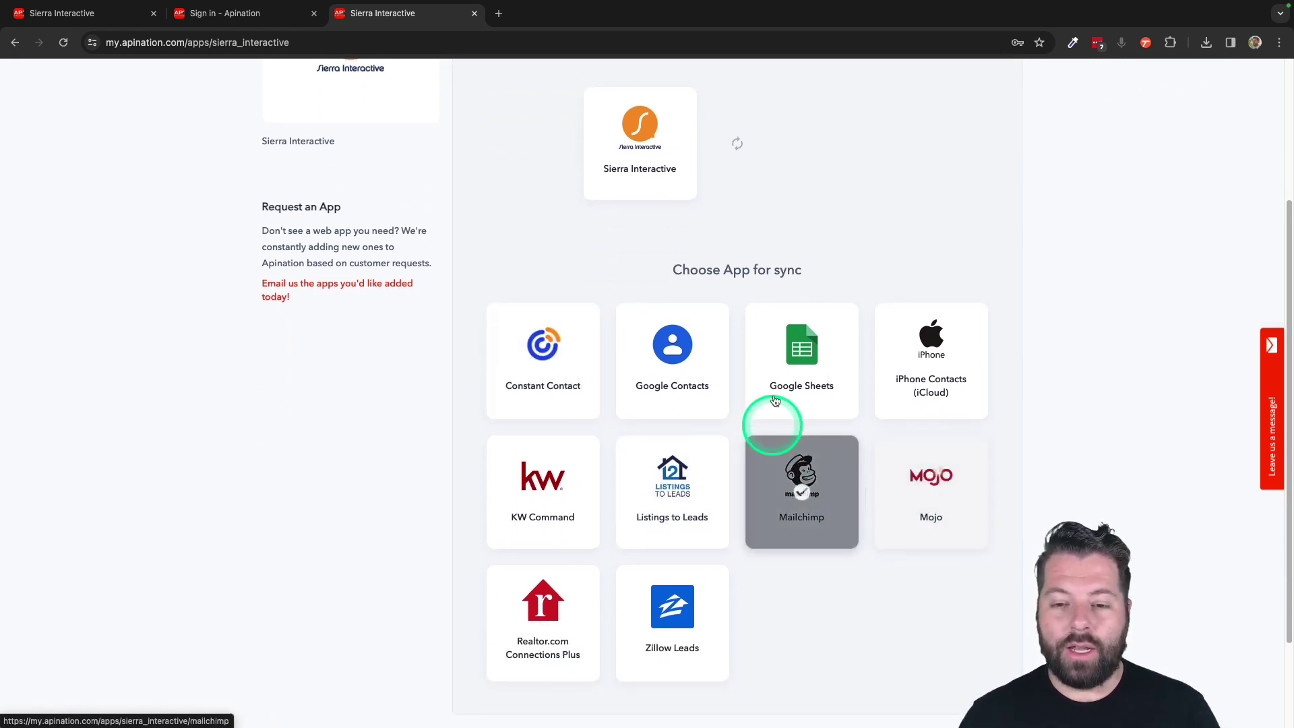
pyautogui.click(682, 359)
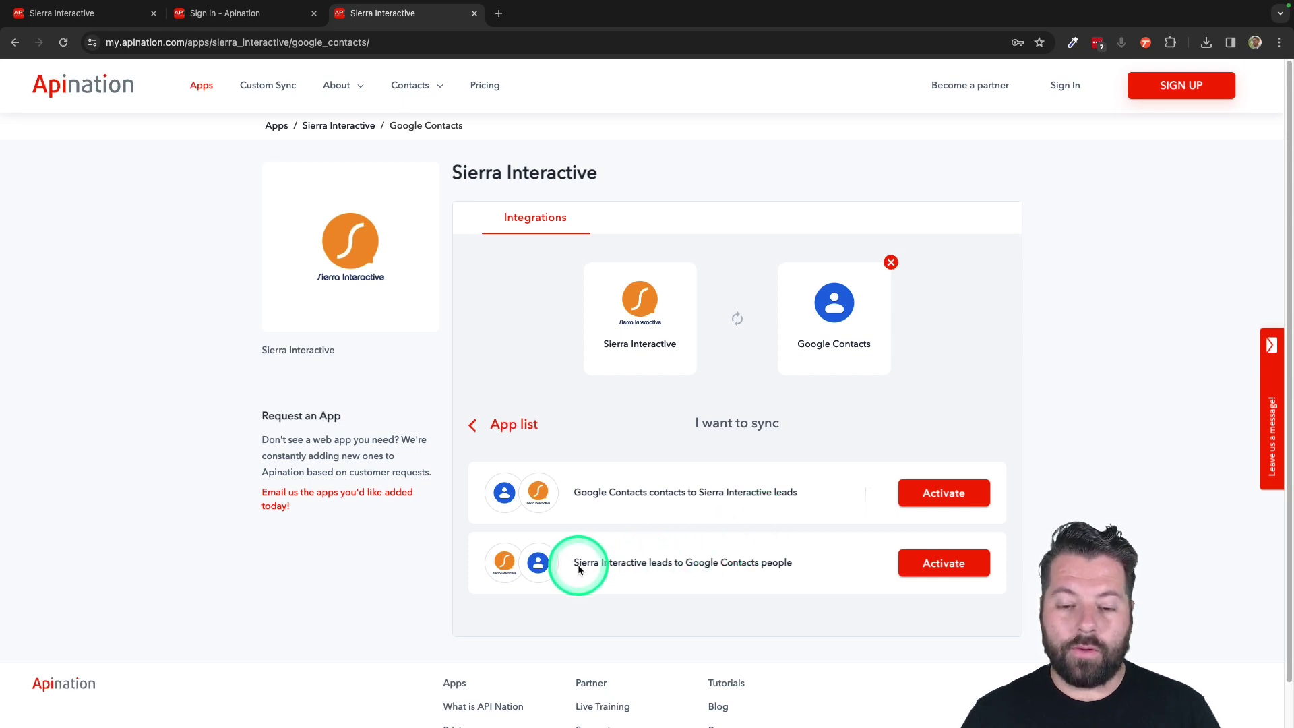
pyautogui.click(953, 565)
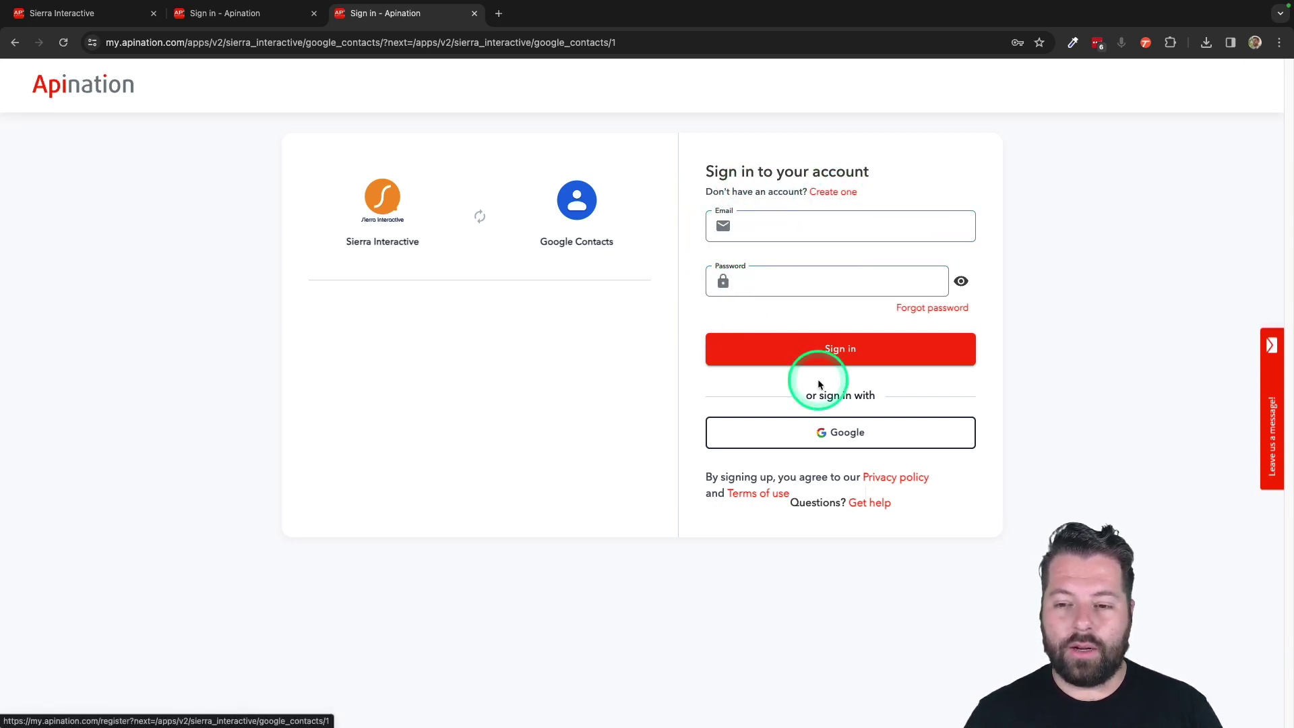
# - Sign in with Google and start the Sierra Interactive connection, naming it Gabe Co
pyautogui.click(817, 437)
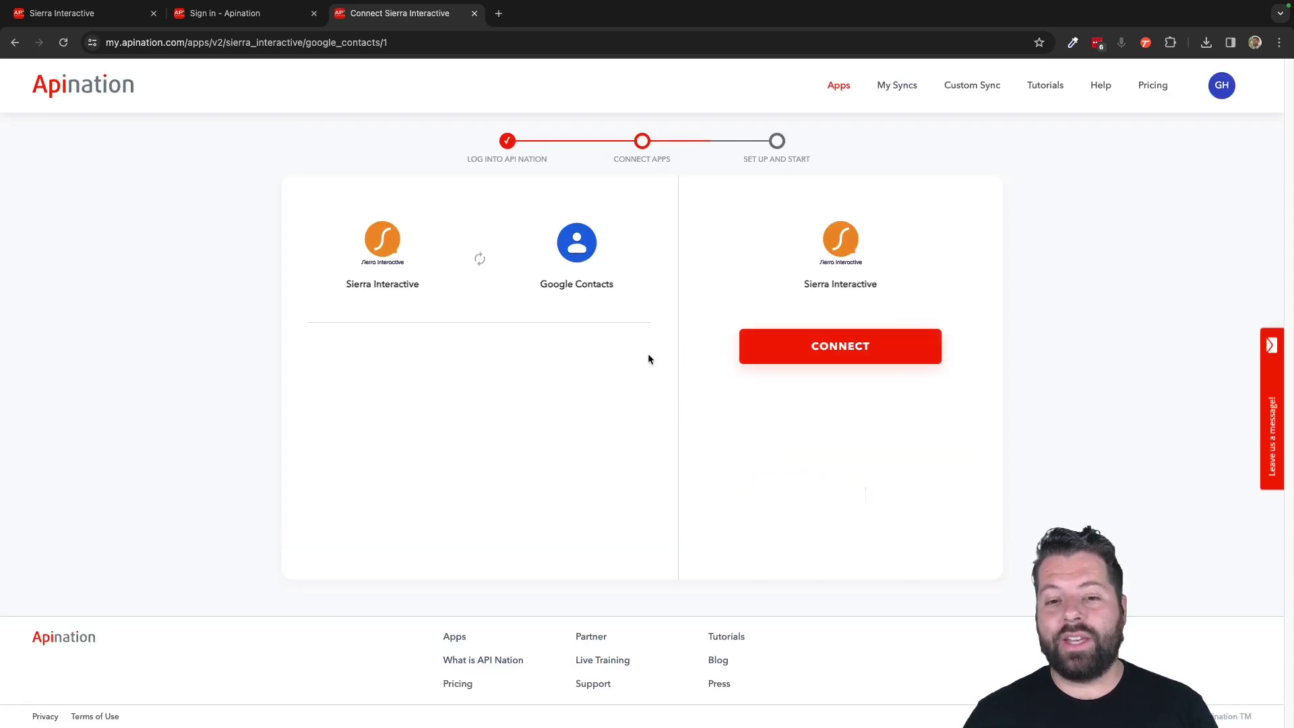
pyautogui.click(853, 348)
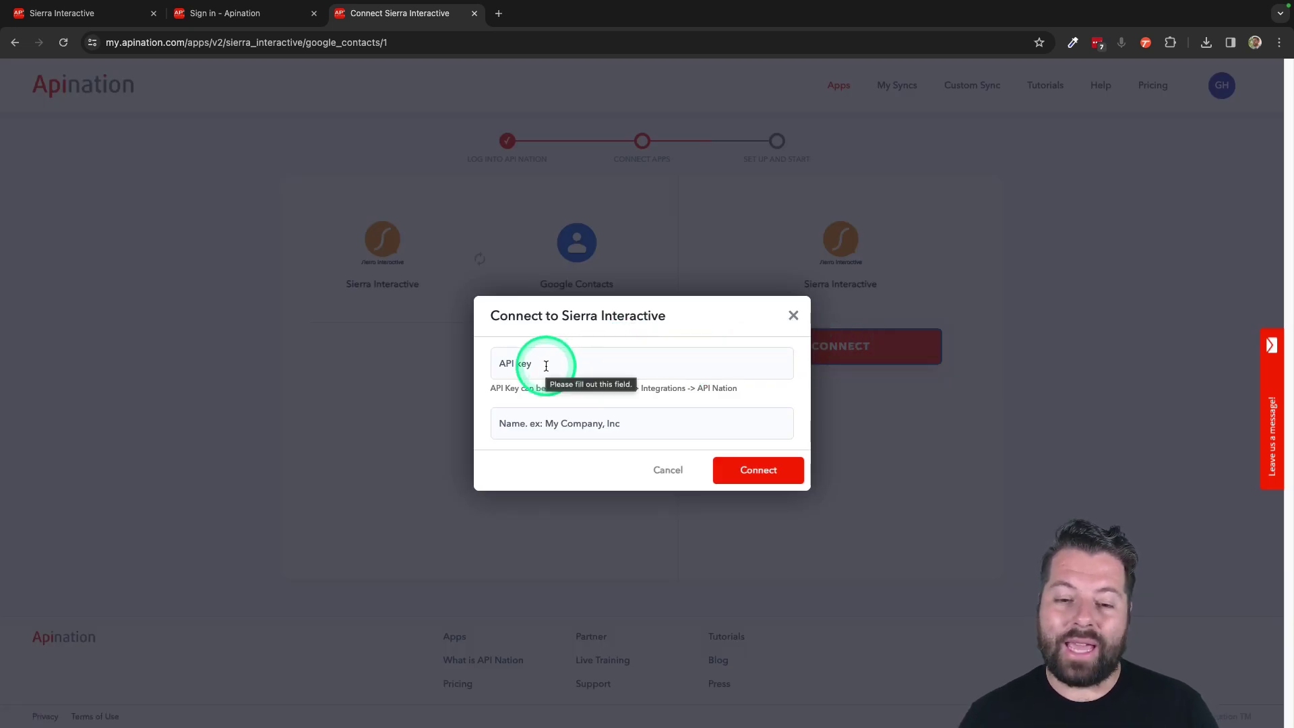
pyautogui.click(577, 427)
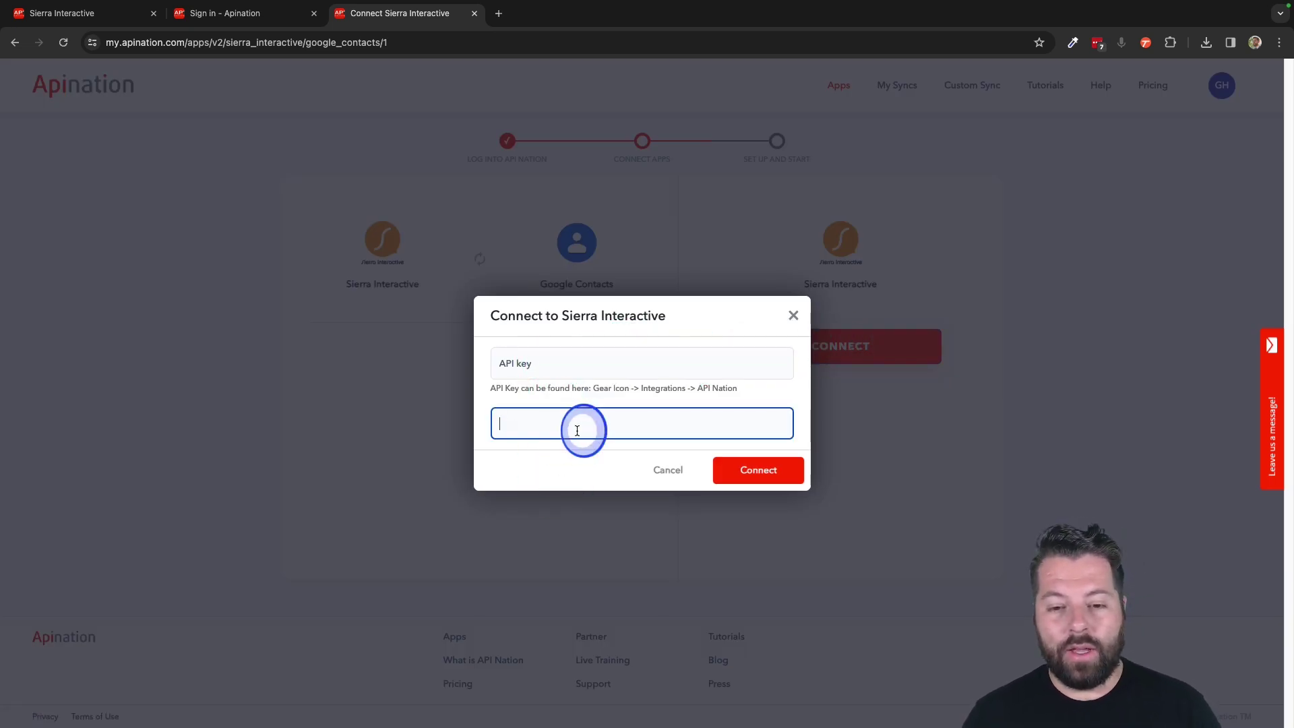
pyautogui.write('Gabe Co')
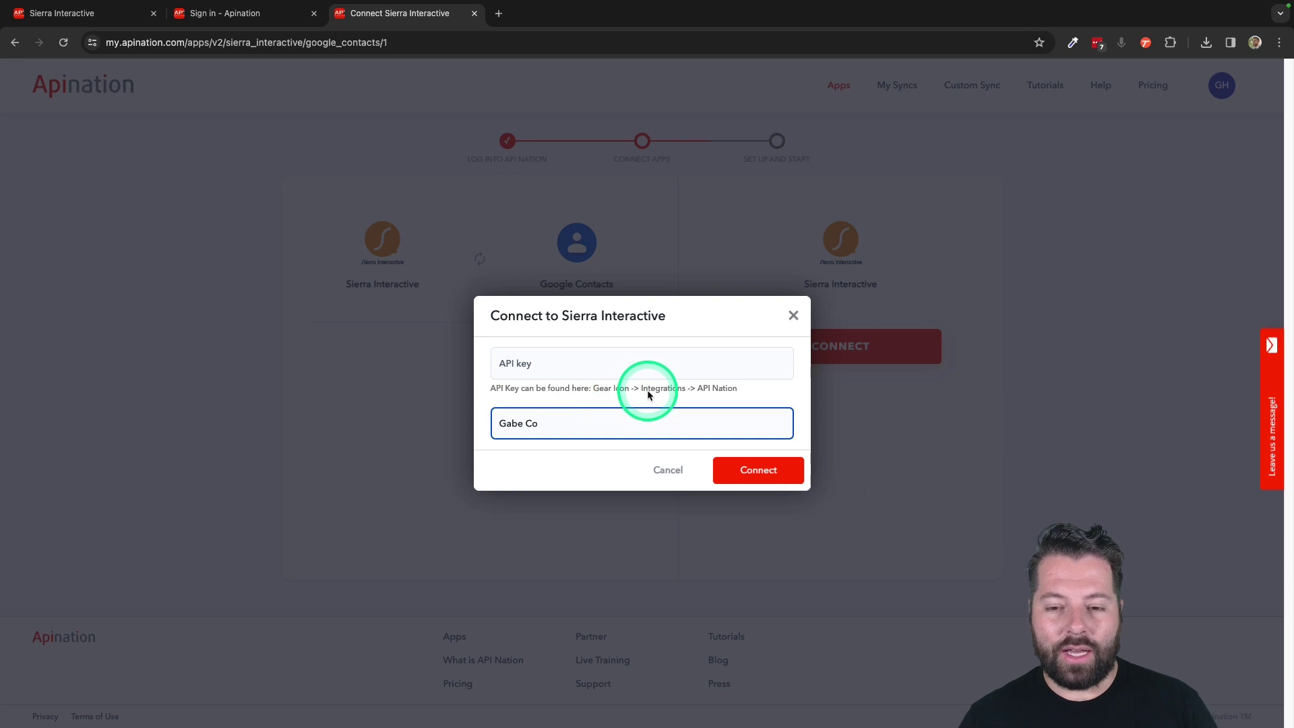
# - In a new browser tab, open Sierra Interactive's integrations and copy the API key from the Sierra Interactive account integration
pyautogui.click(499, 13)
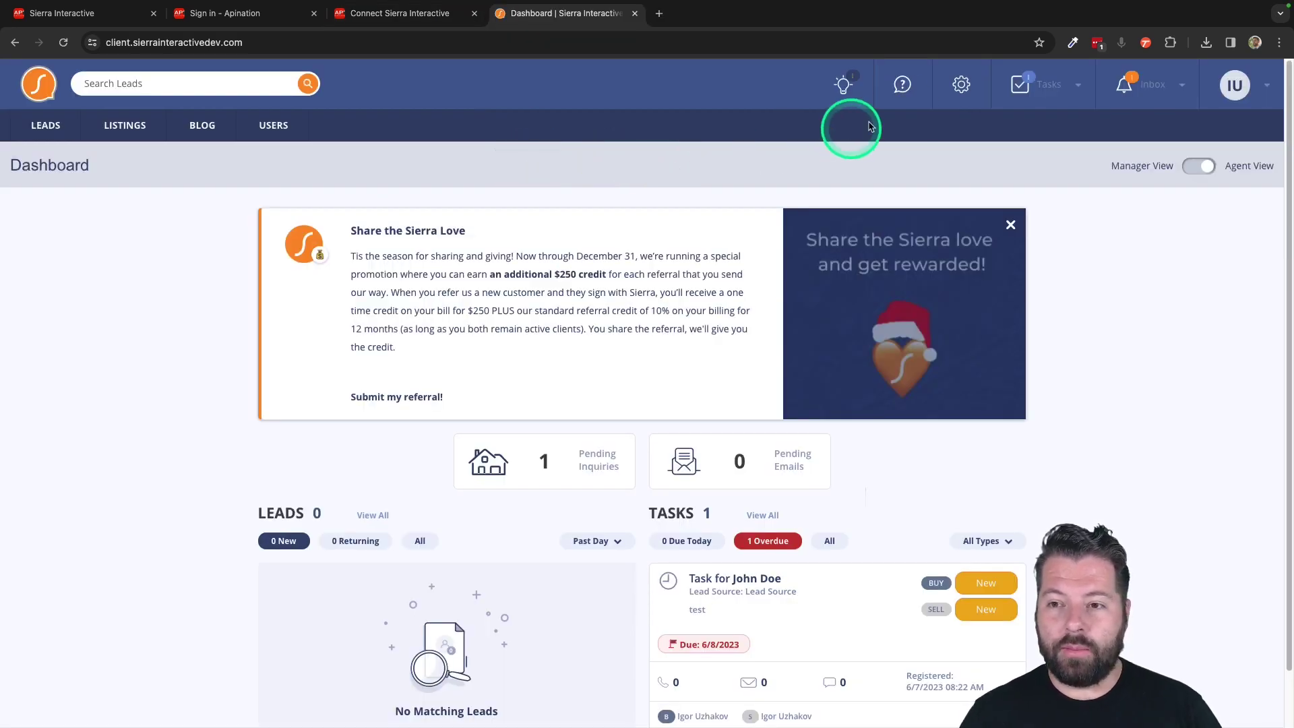
pyautogui.click(960, 86)
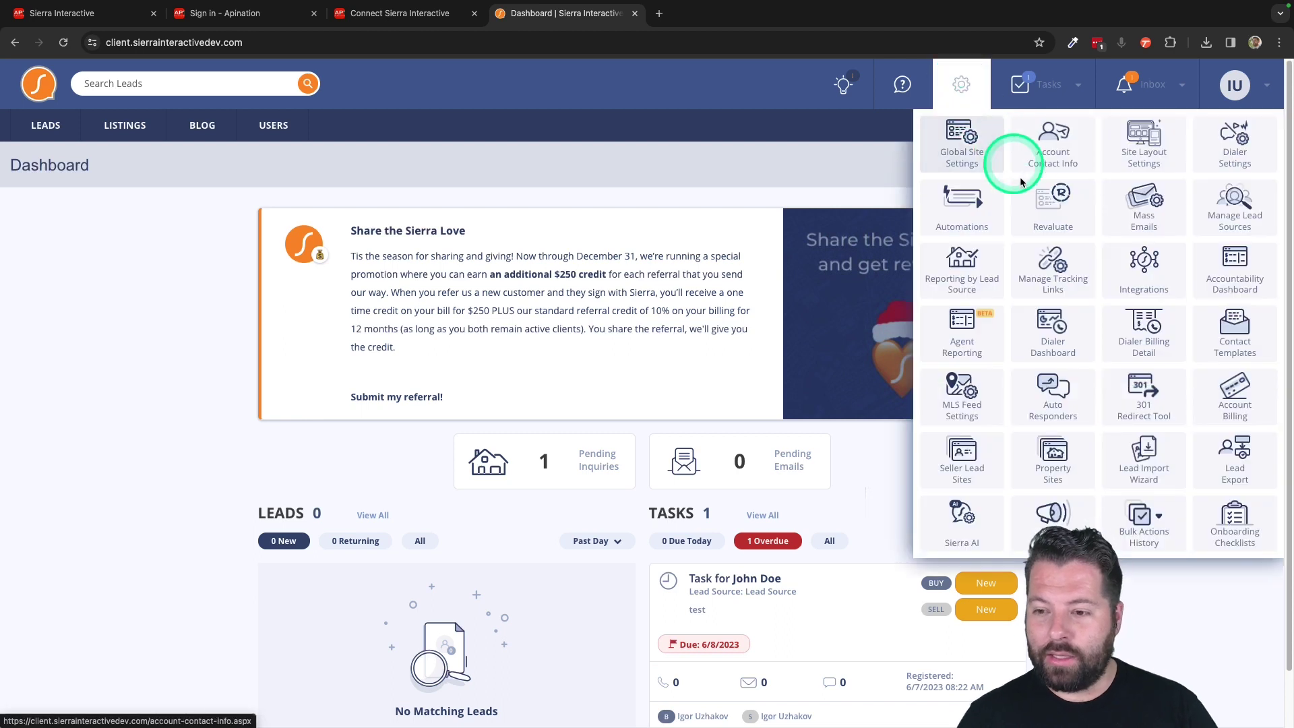
pyautogui.click(1147, 268)
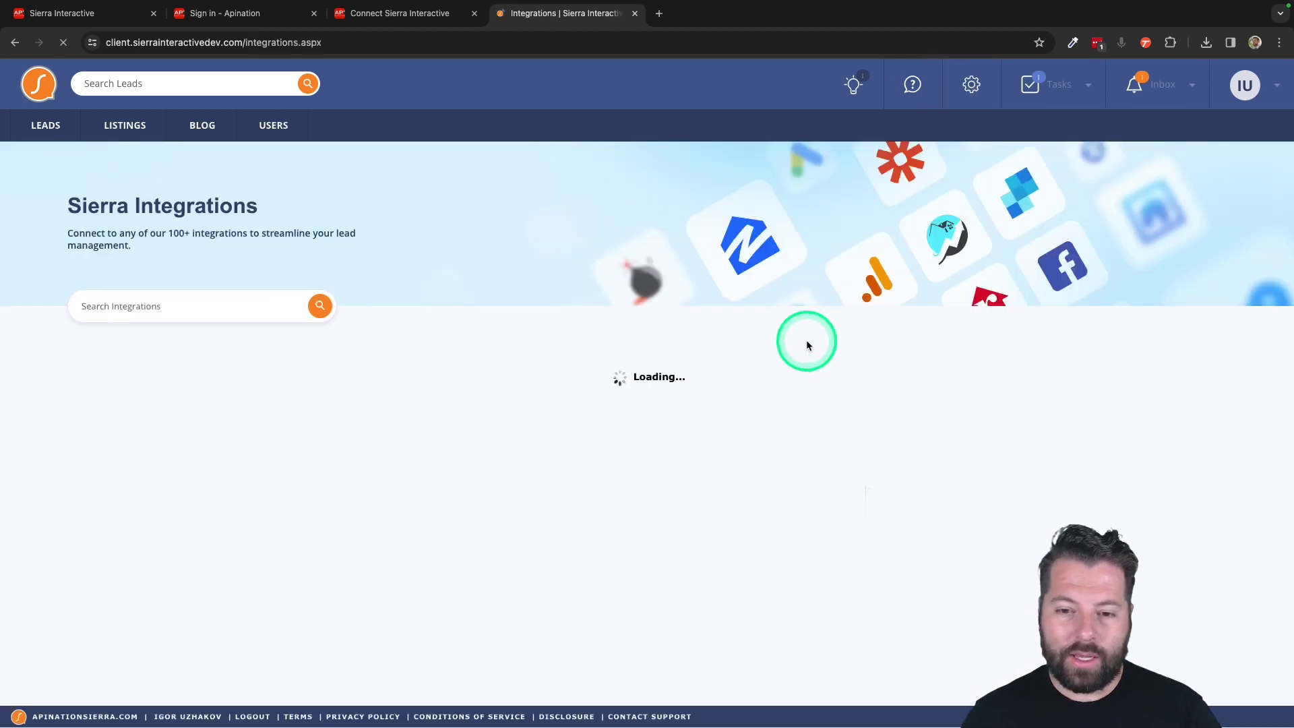
pyautogui.scroll(-2, 719, 376)
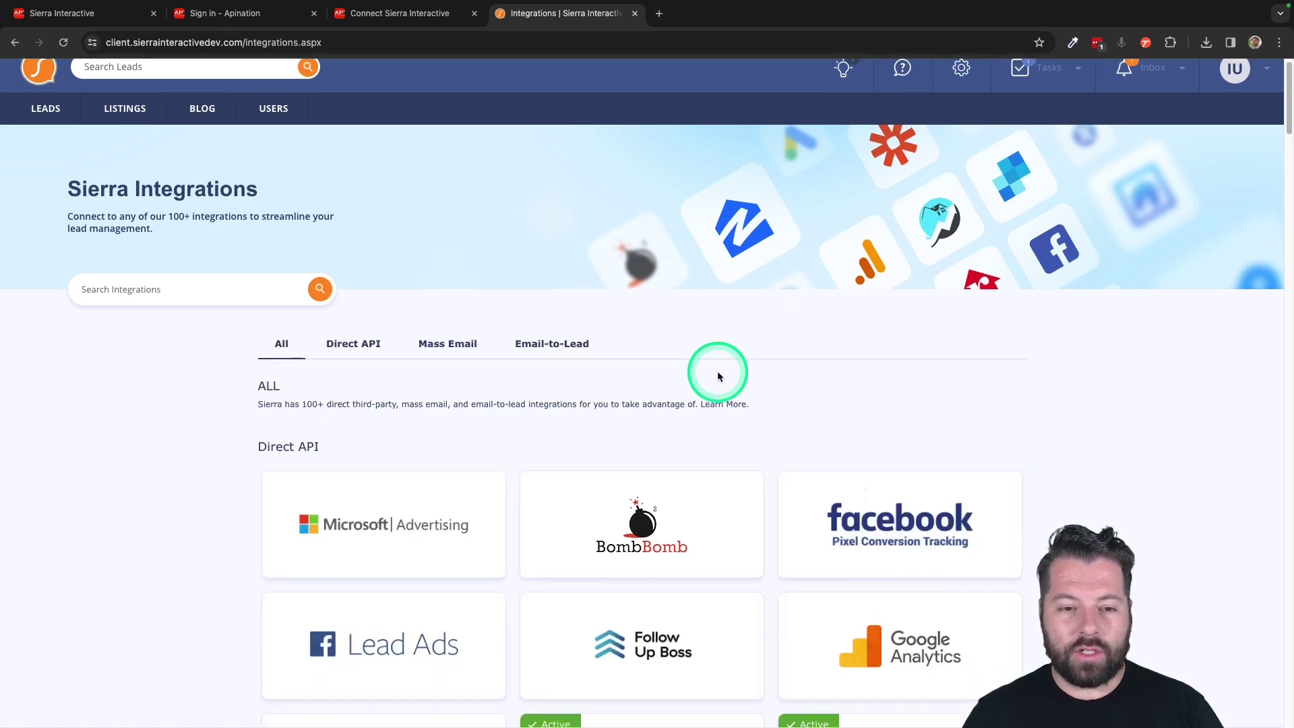
pyautogui.scroll(-2, 718, 376)
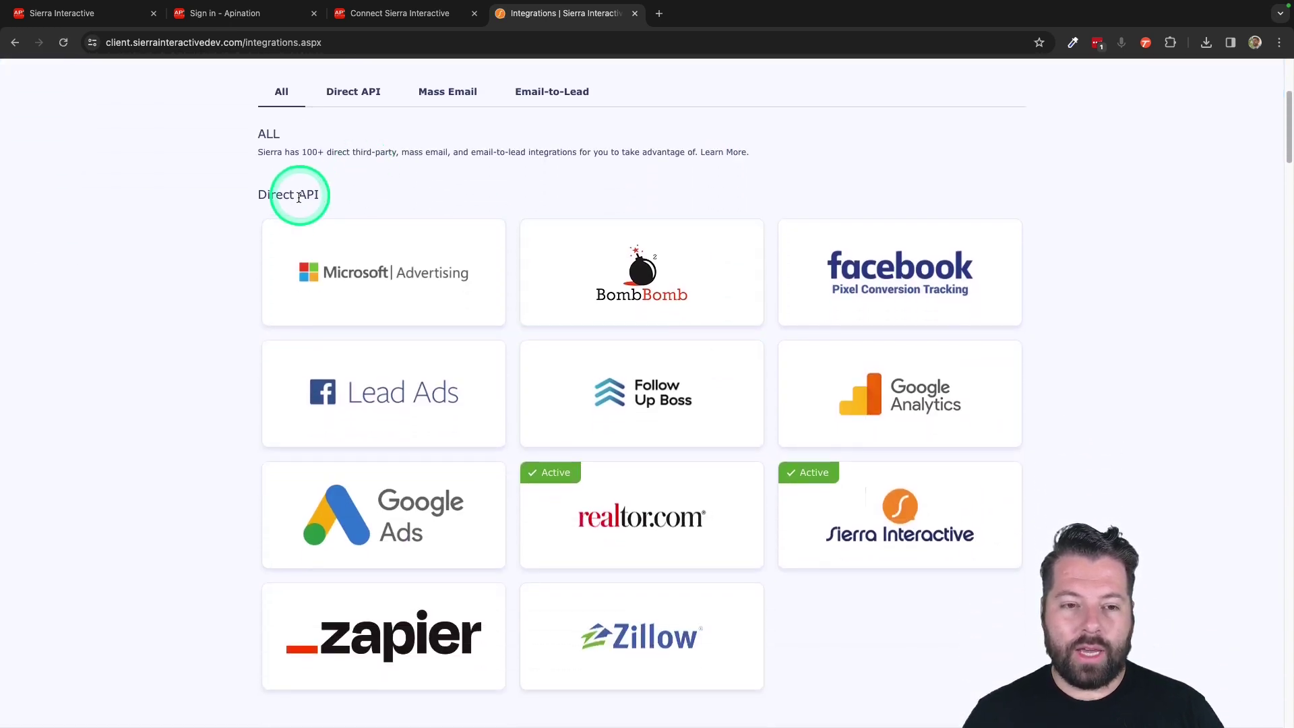
pyautogui.scroll(-2, 722, 483)
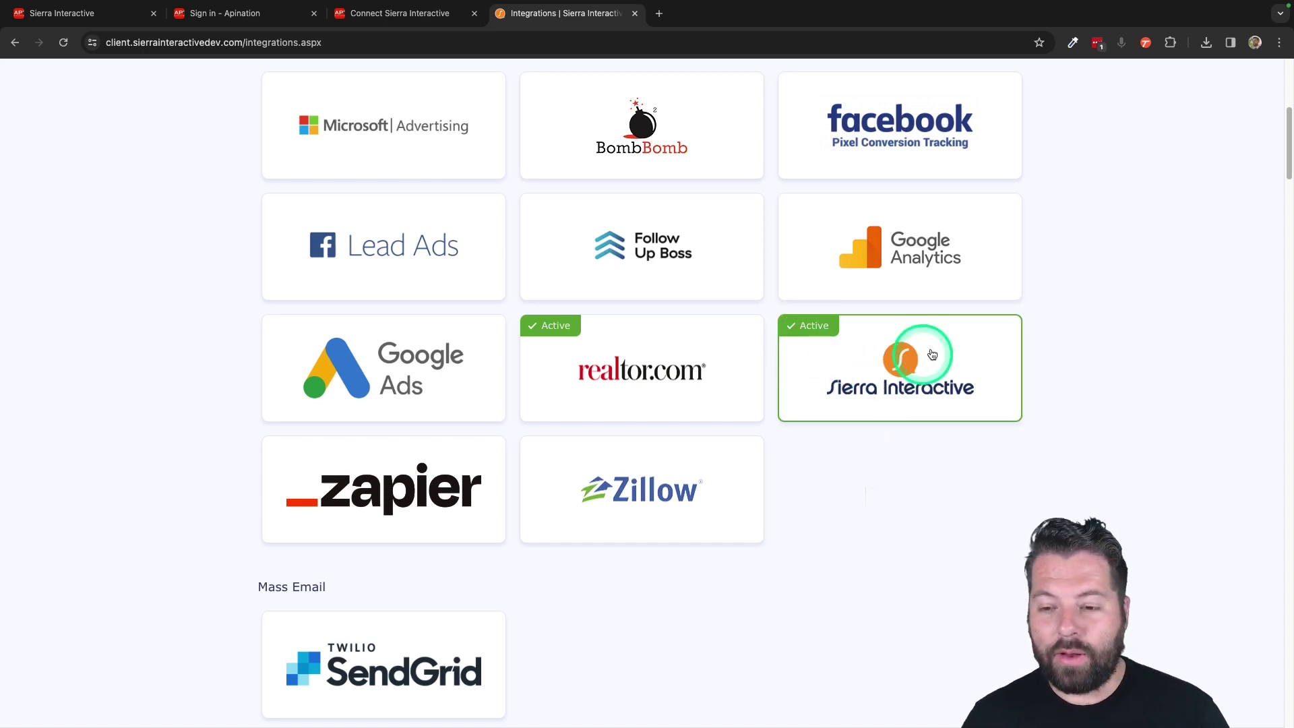
pyautogui.click(917, 372)
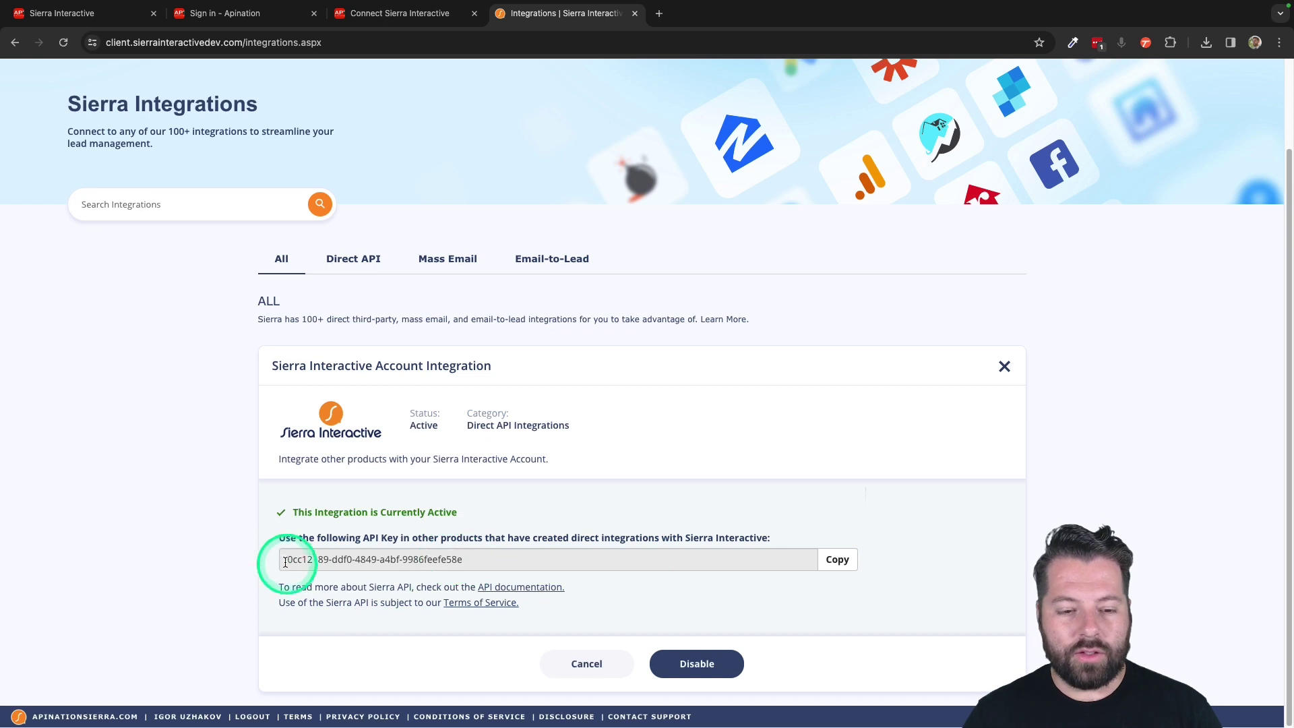
pyautogui.click(839, 563)
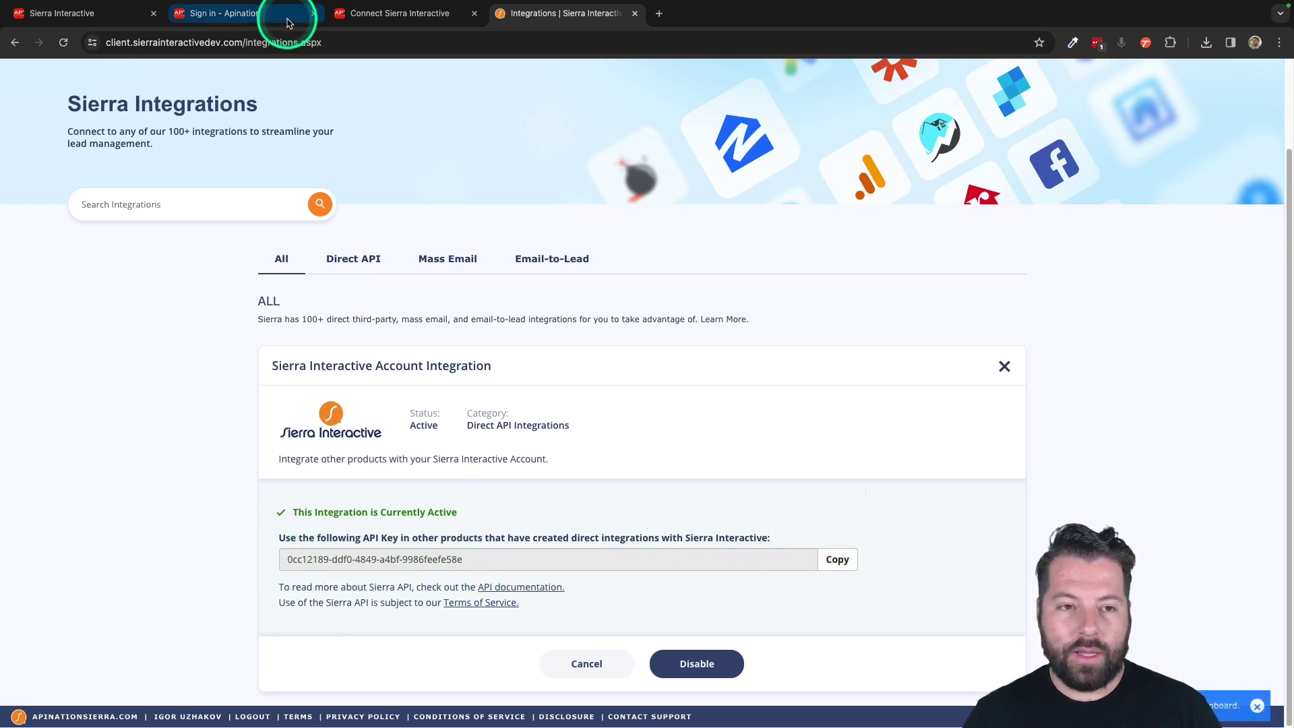
# - Return to Apination, paste the API key into the Sierra Interactive connection form and connect the account
pyautogui.click(362, 18)
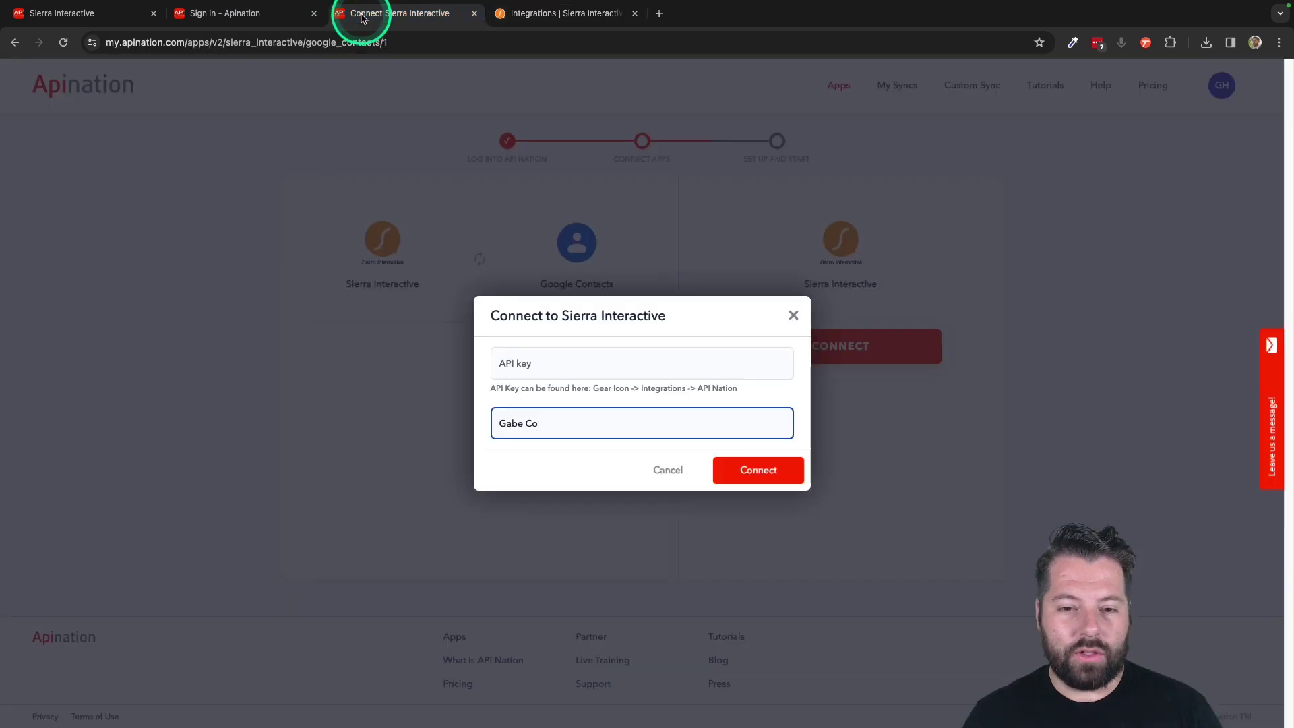
pyautogui.click(640, 370)
pyautogui.hotkey('ctrl', 'v')
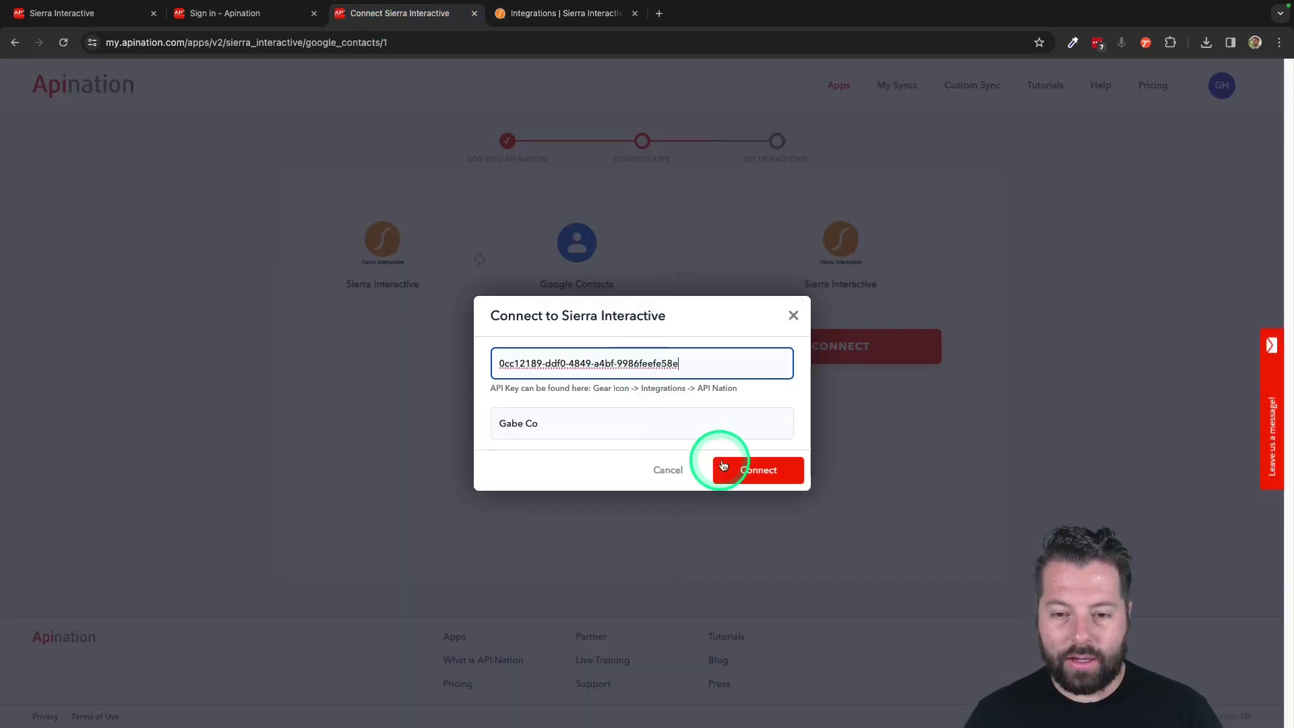
pyautogui.click(725, 466)
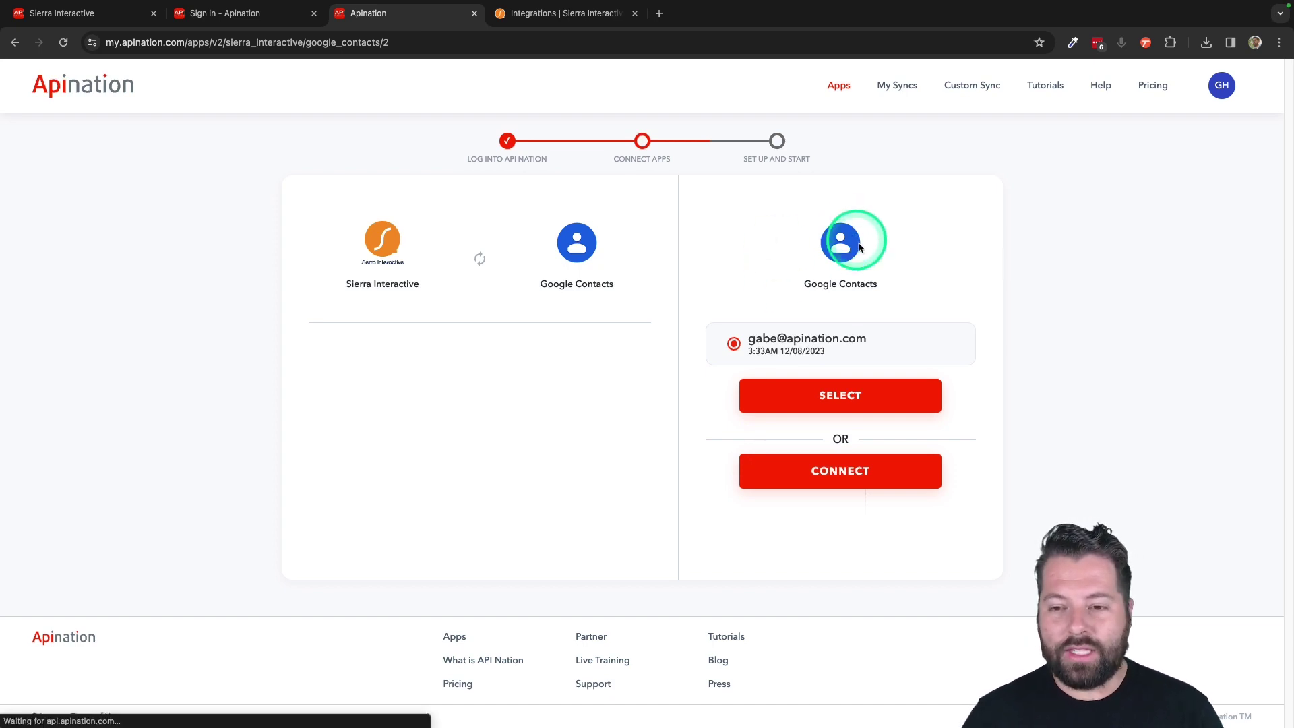
# - Connect a Google account for Google Contacts and allow Apination access to its contacts
pyautogui.click(818, 492)
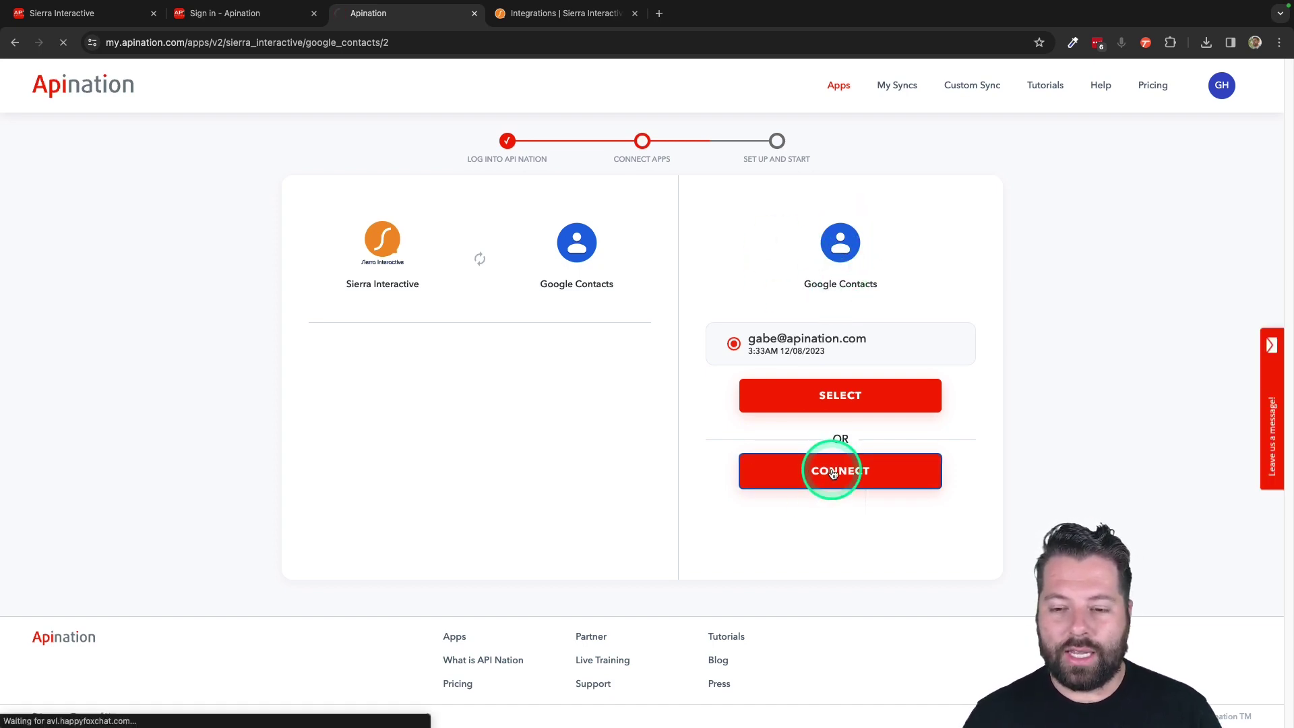
pyautogui.click(728, 315)
pyautogui.click(592, 363)
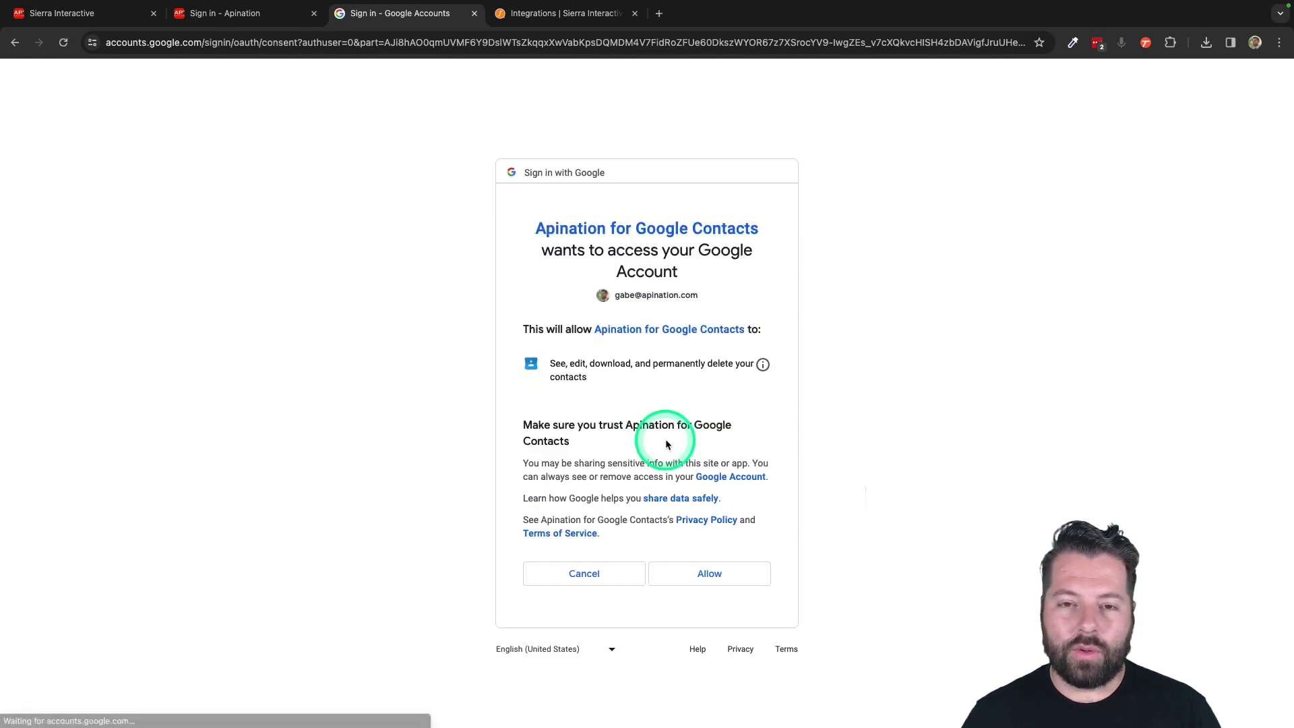
pyautogui.click(695, 577)
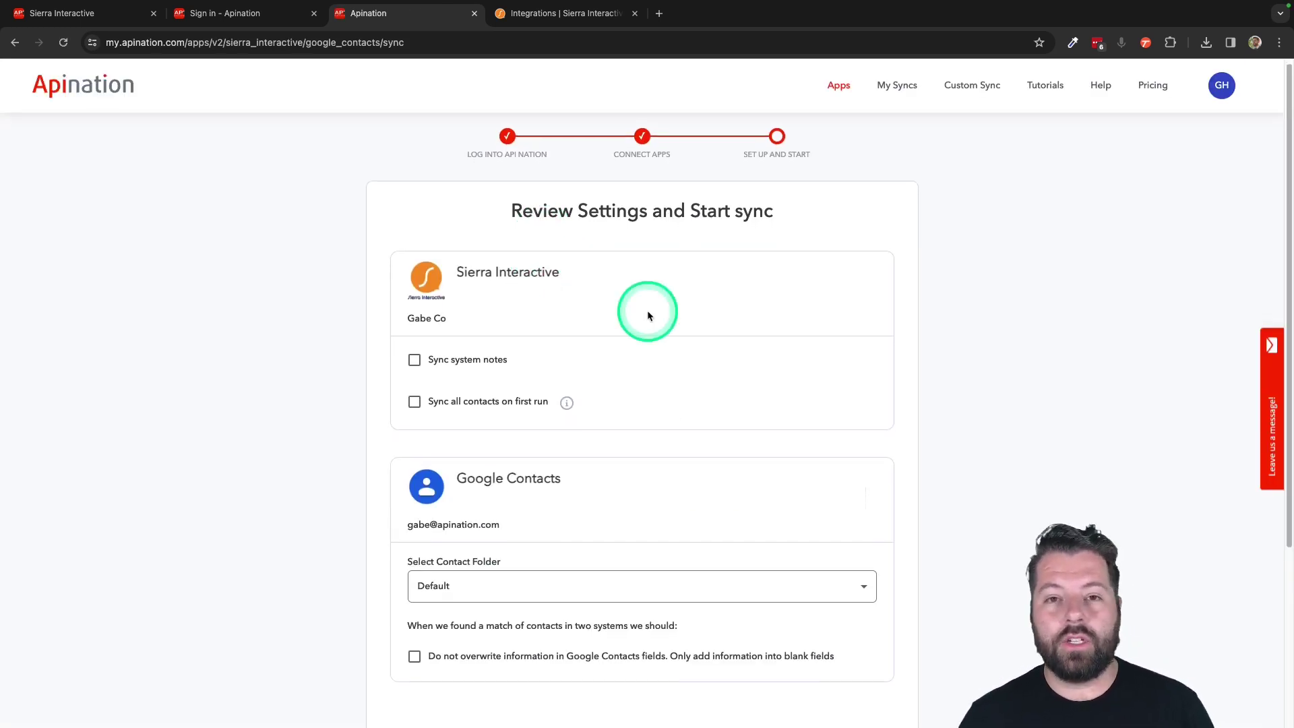
pyautogui.scroll(-1, 648, 315)
pyautogui.scroll(-3, 647, 316)
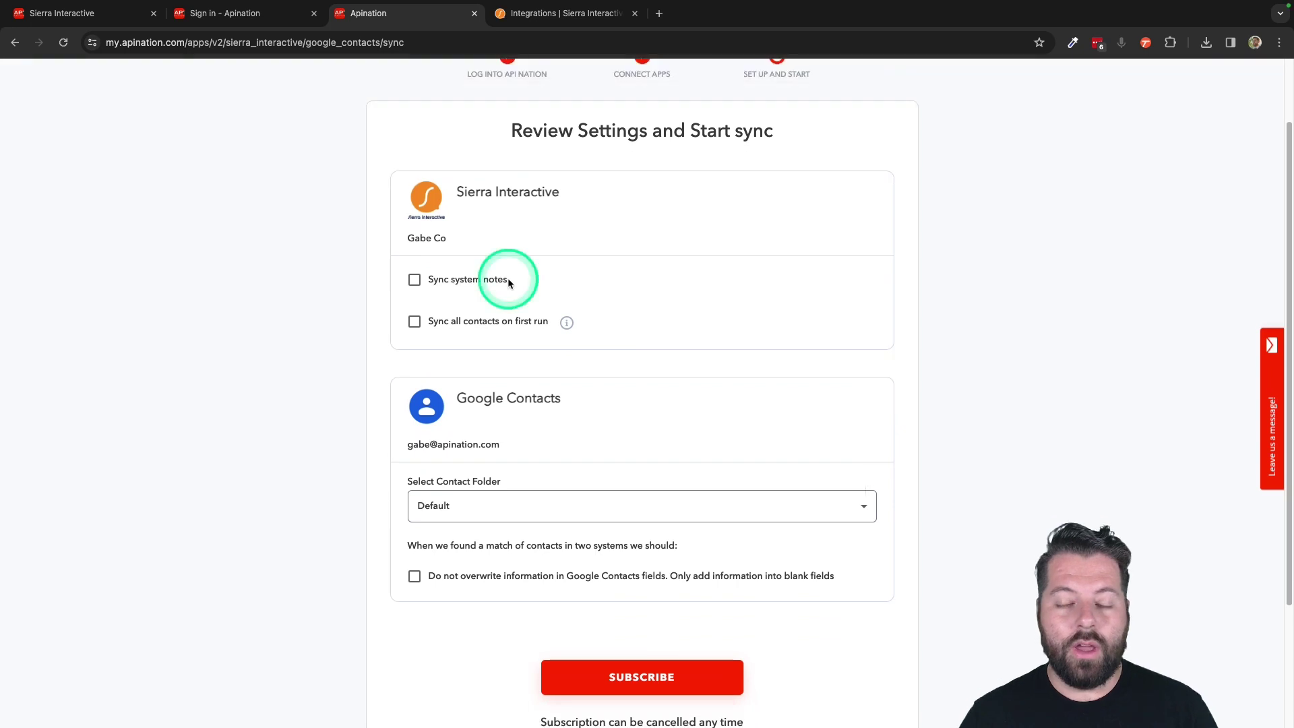
pyautogui.click(447, 279)
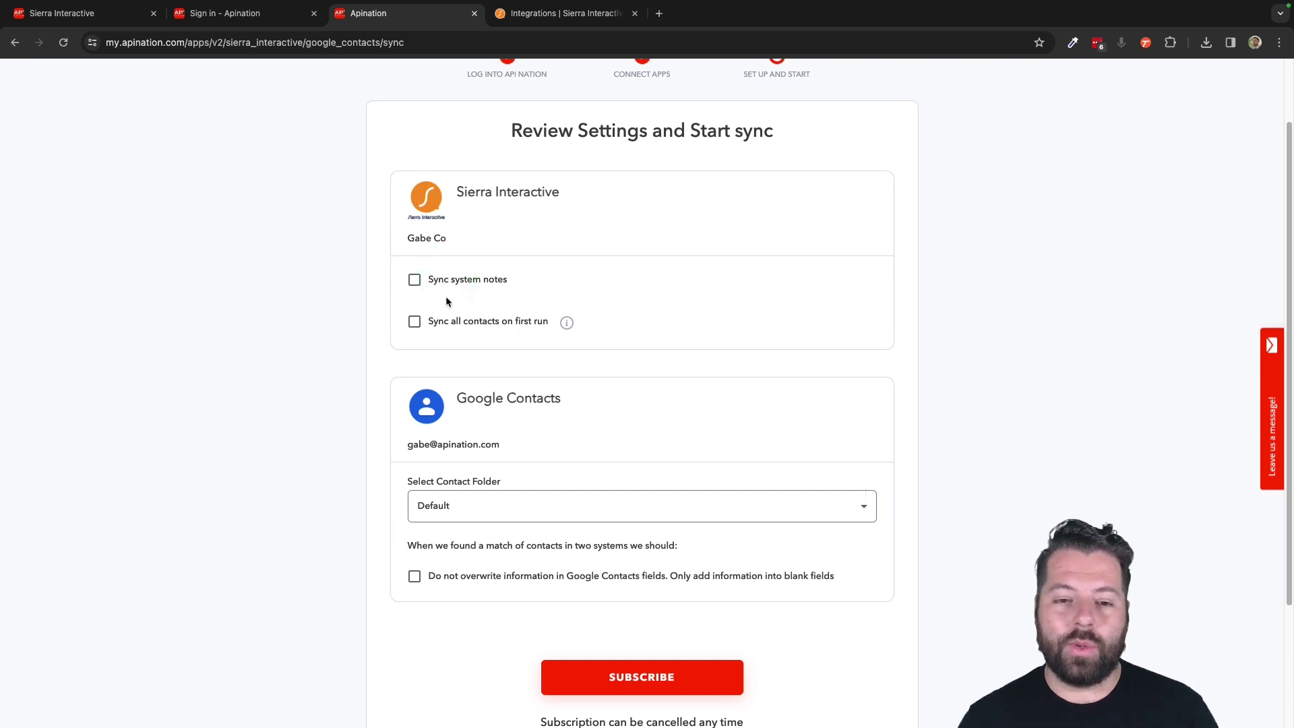
pyautogui.click(440, 276)
pyautogui.click(476, 344)
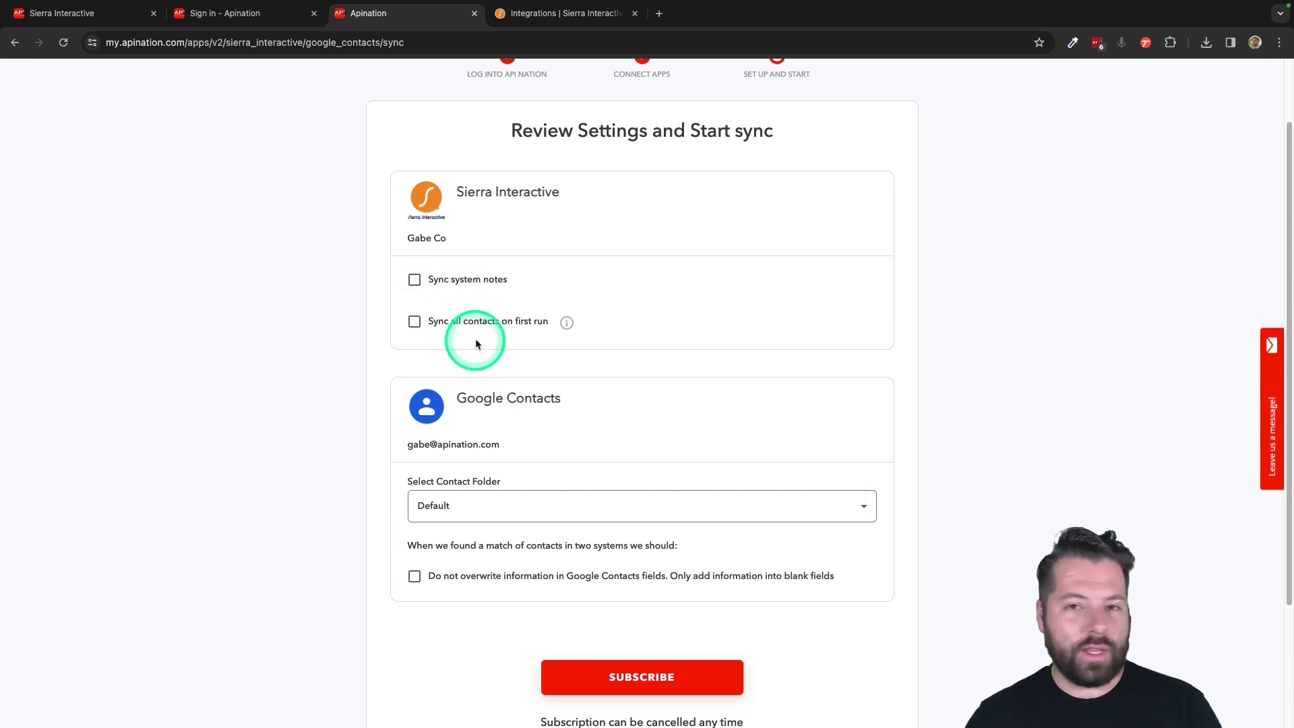
pyautogui.click(435, 329)
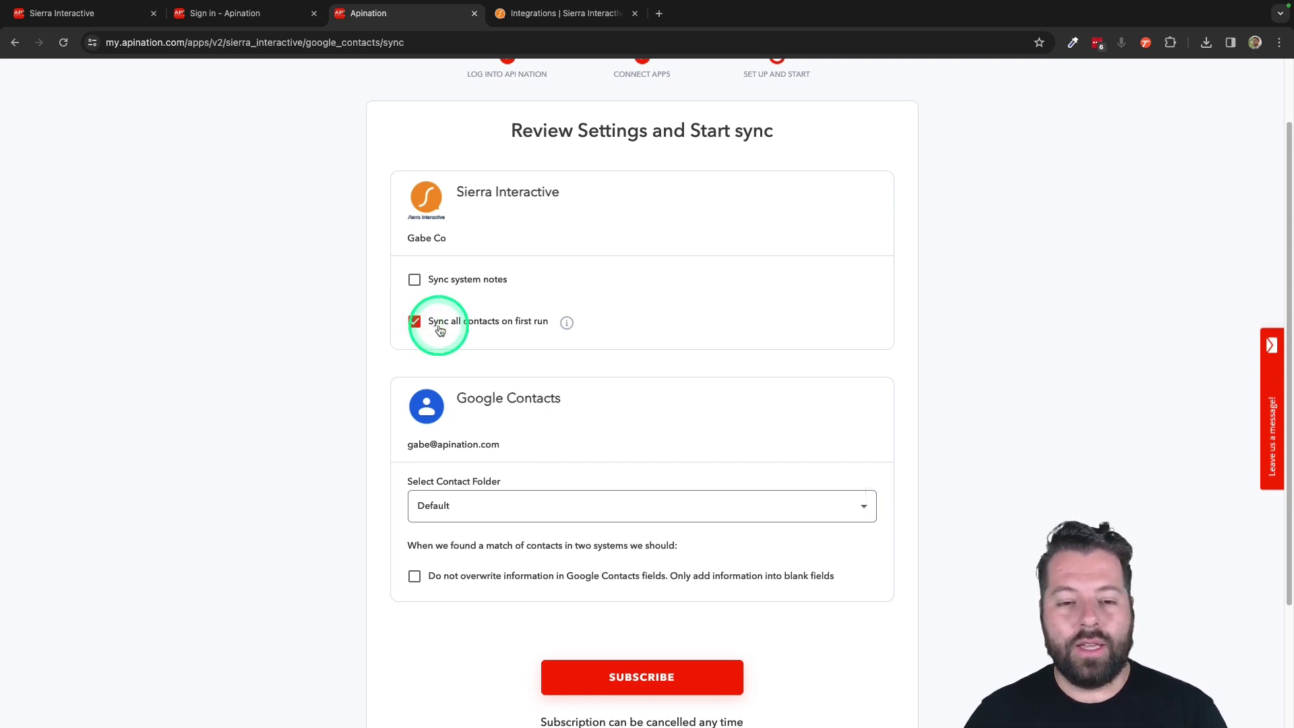
pyautogui.click(415, 324)
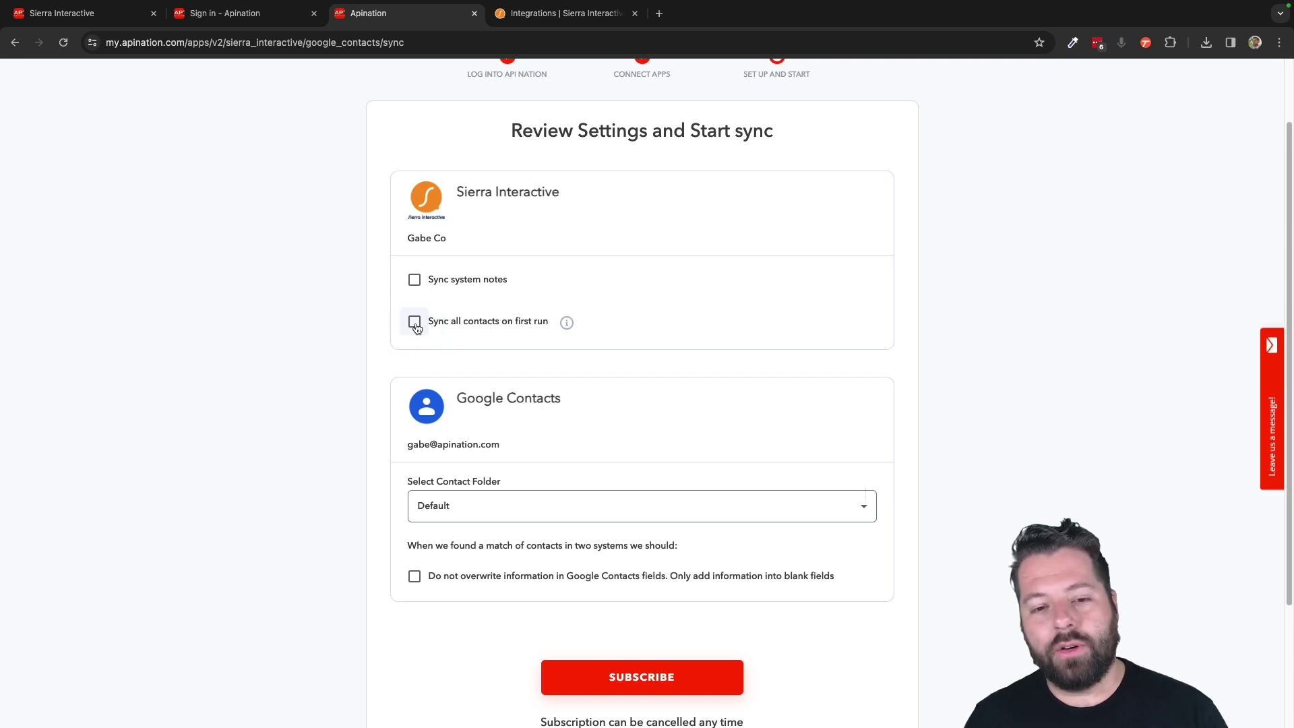
pyautogui.click(455, 372)
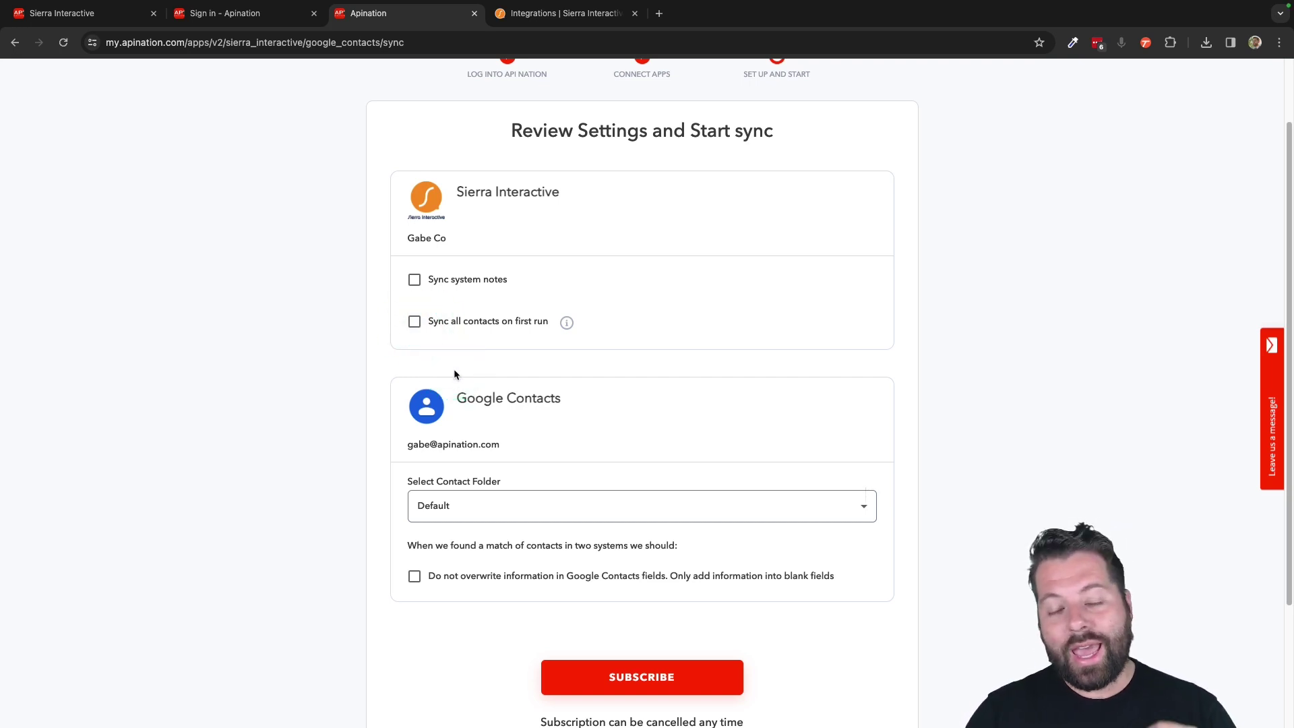
pyautogui.click(512, 428)
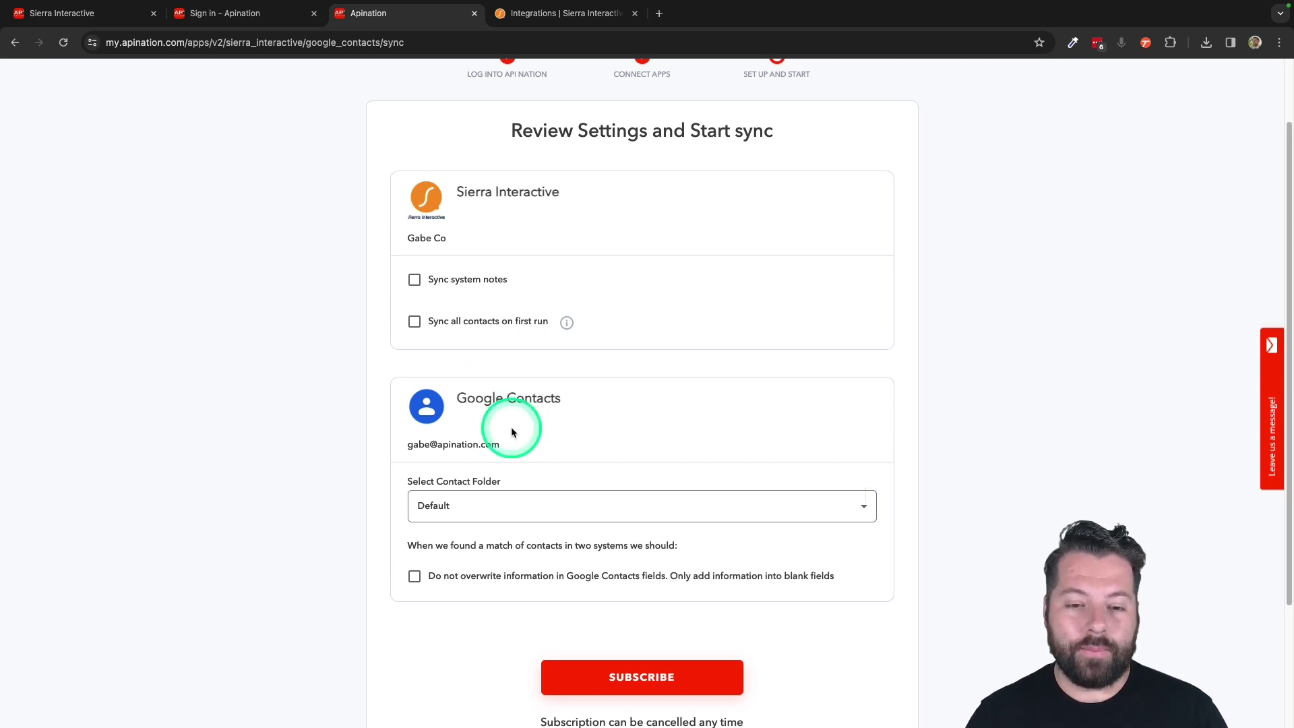
# - Create a new Google Contacts folder named Sierra Interactive as the contact folder for the sync
pyautogui.scroll(-3, 510, 391)
pyautogui.click(514, 256)
pyautogui.click(515, 366)
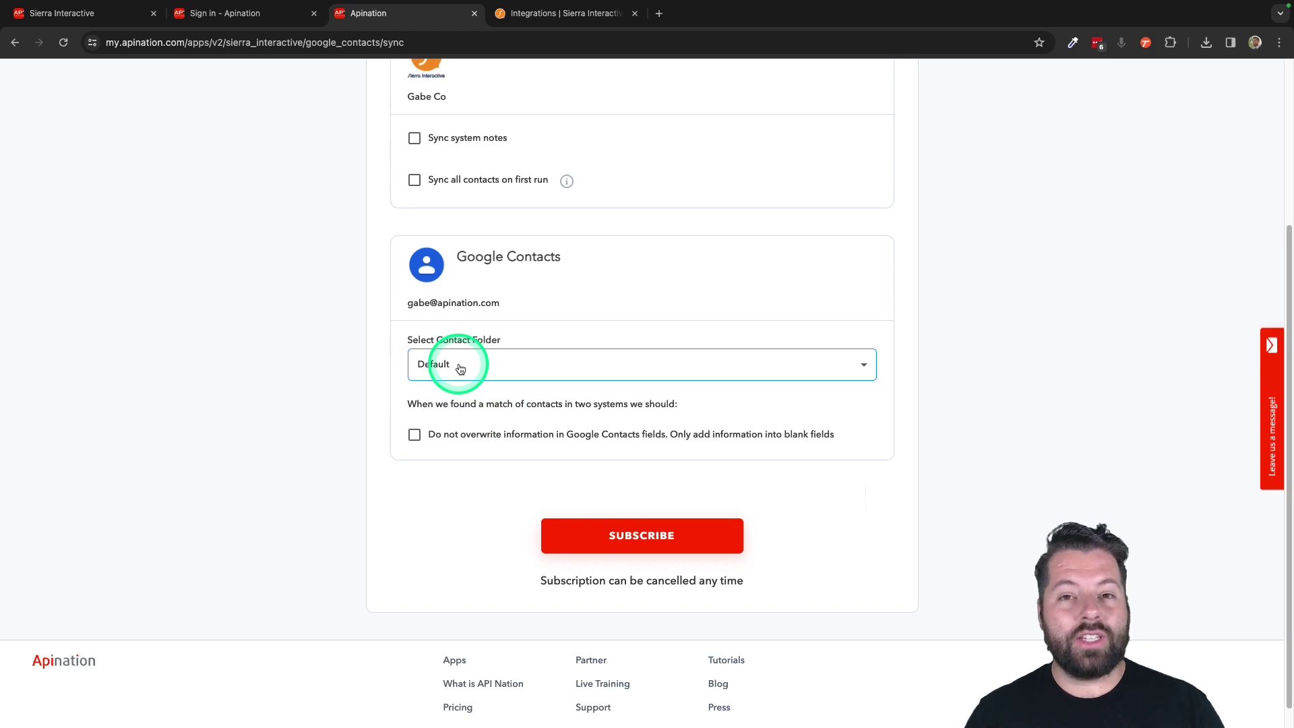
pyautogui.click(865, 368)
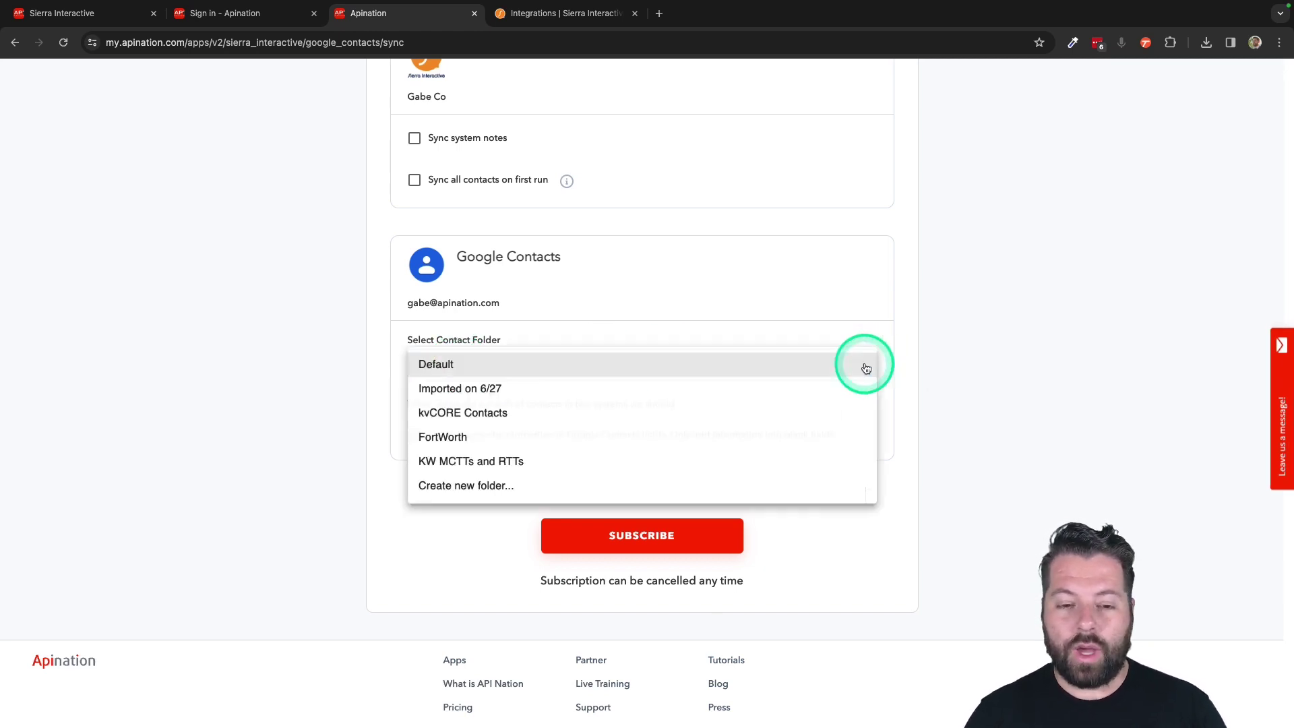
pyautogui.click(459, 491)
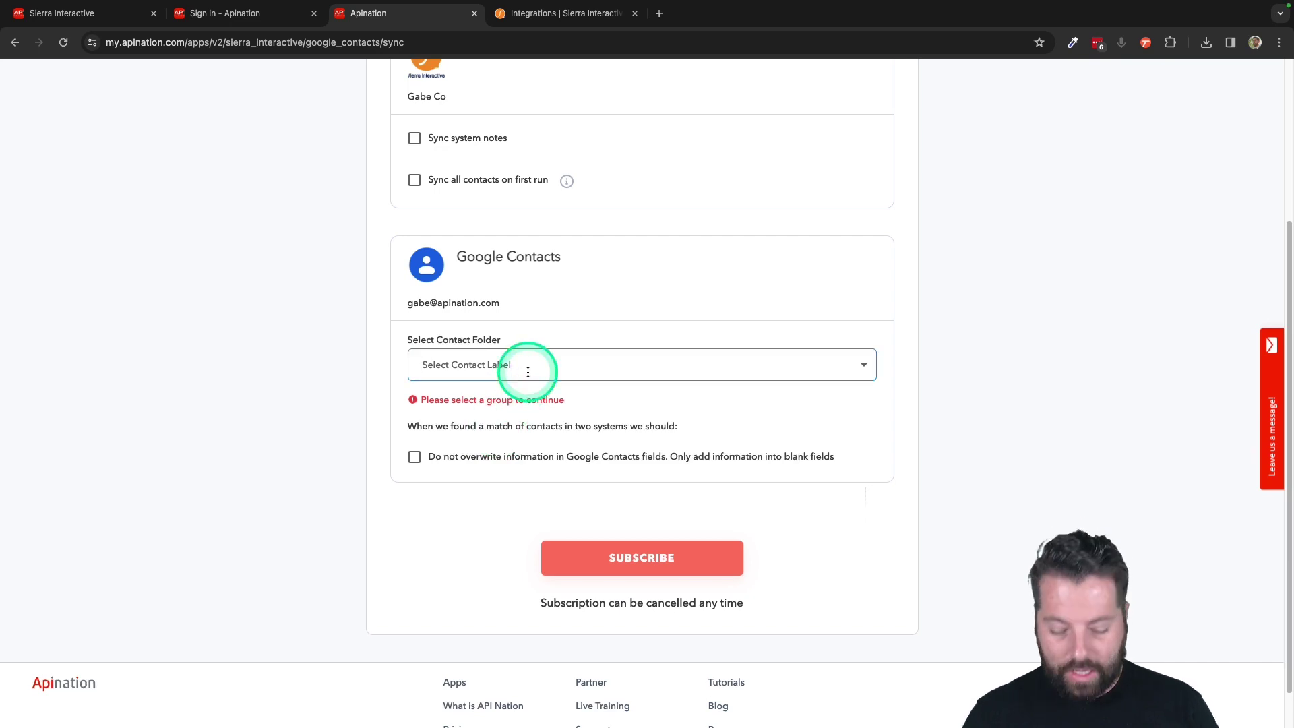
pyautogui.write('Sierra Interactive')
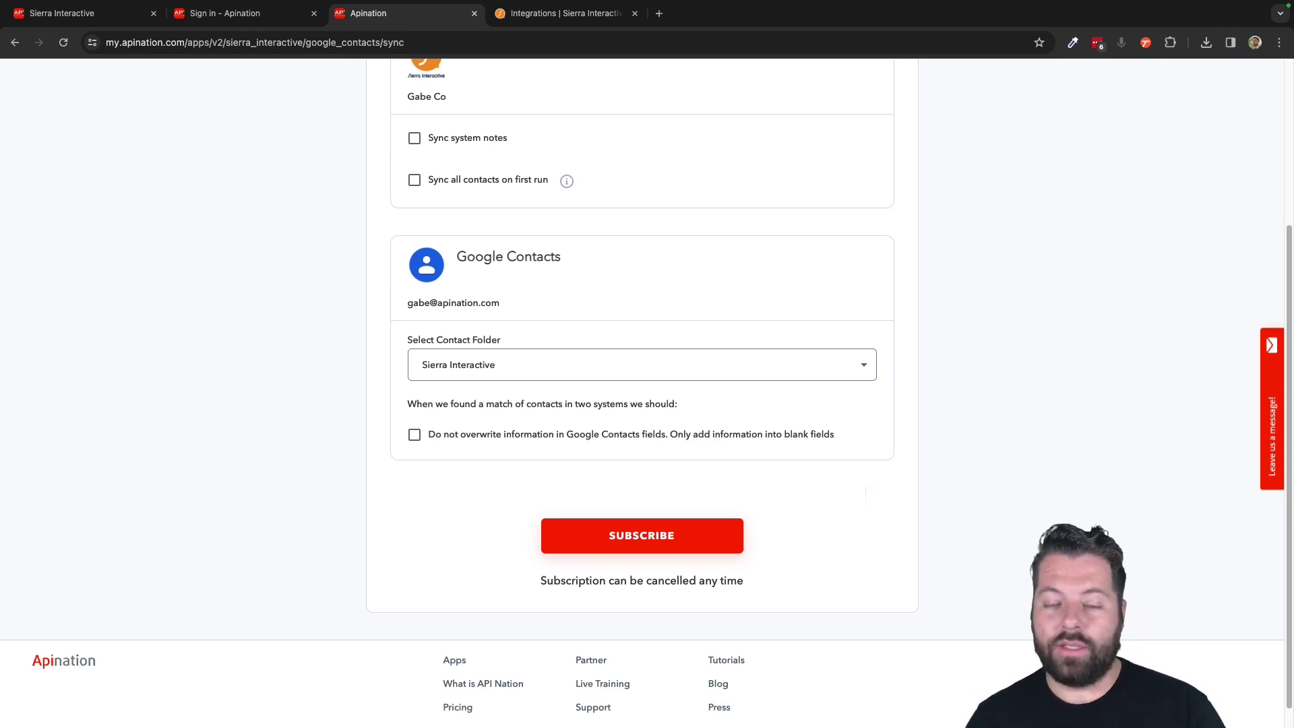
pyautogui.scroll(-1, 385, 423)
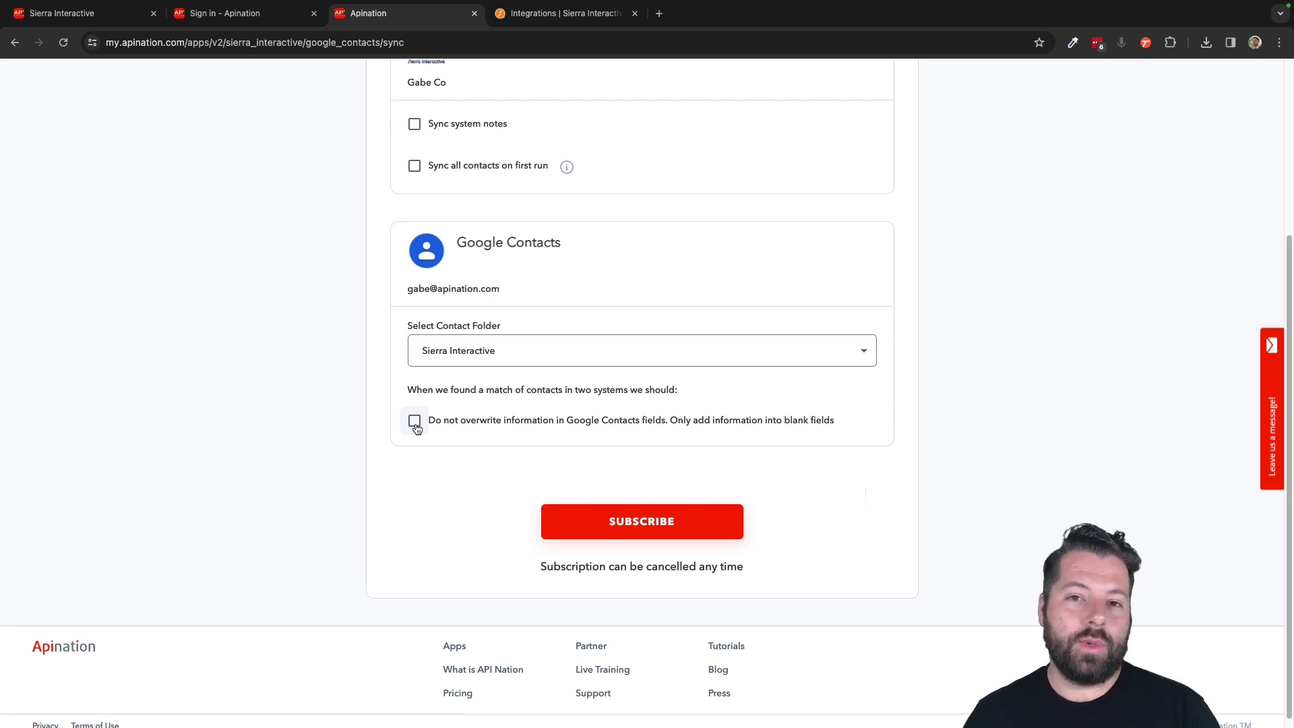
# - Keep existing Google Contacts information from being overwritten, adding data only into blank fields, and subscribe to the sync
pyautogui.click(414, 421)
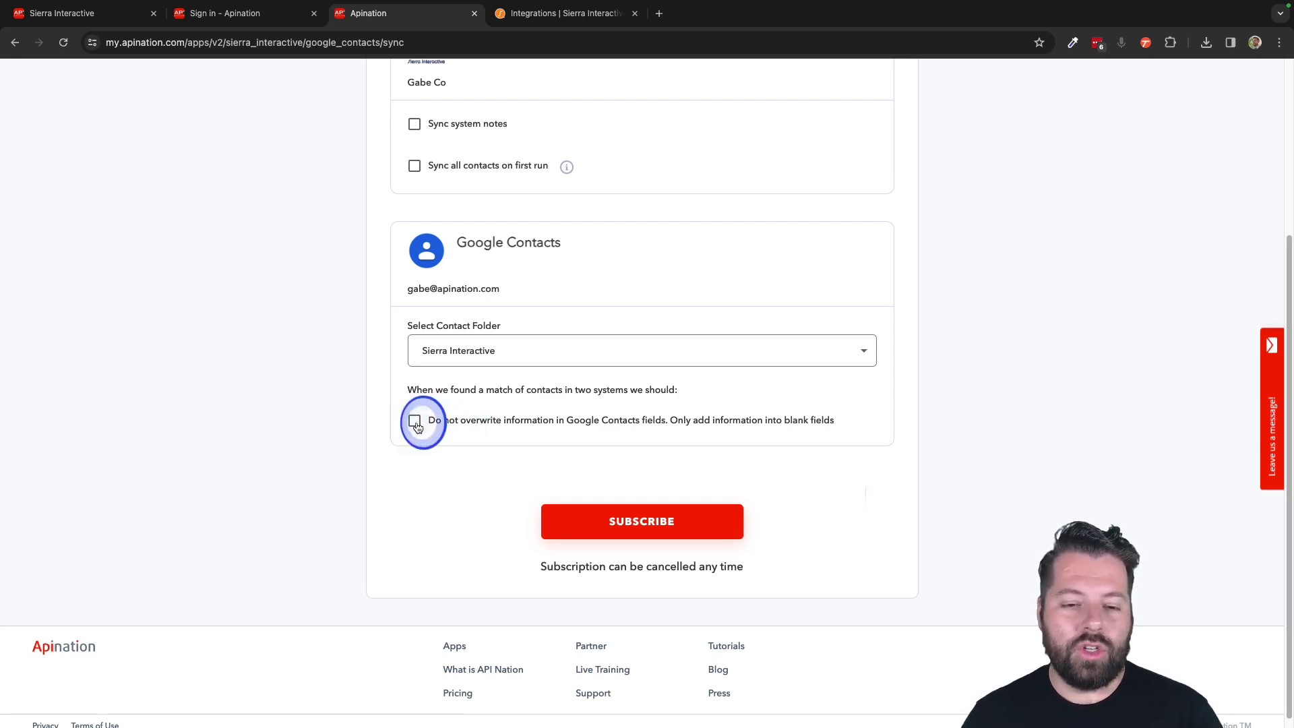
pyautogui.click(675, 524)
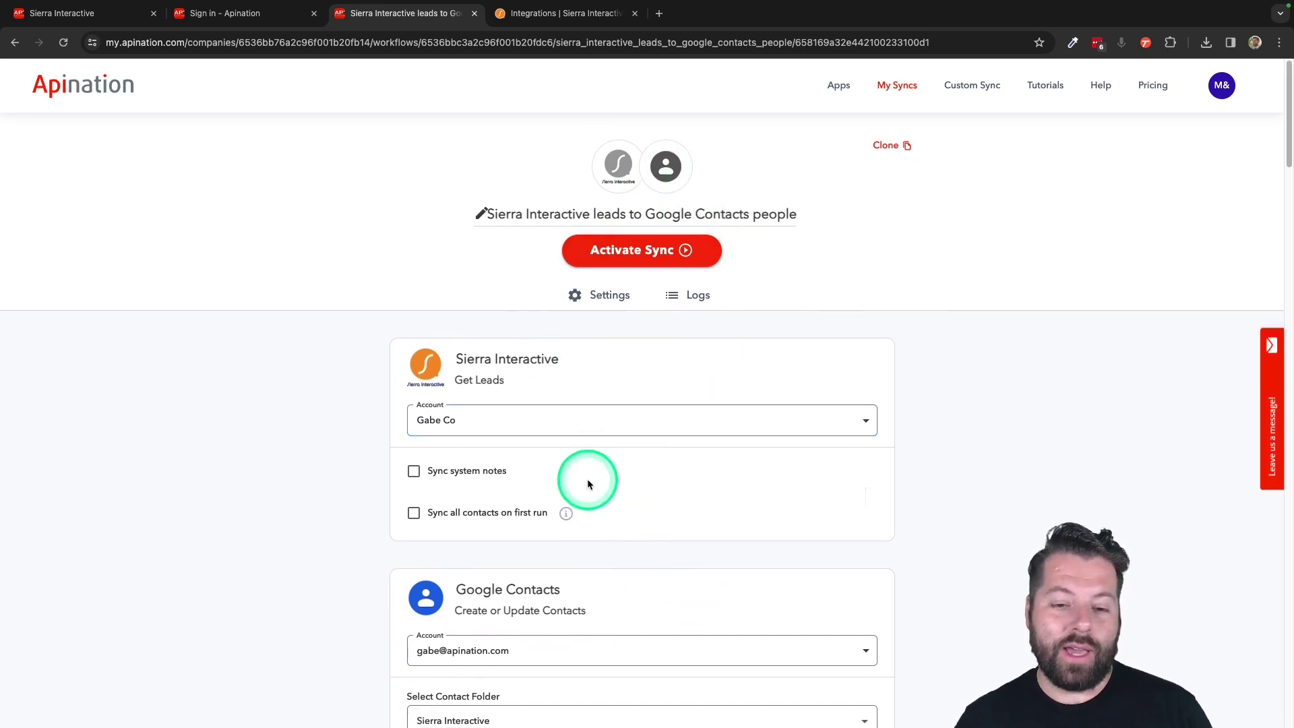
# - Filter the leads to those whose Tags contain GoogleContacts and save the filter
pyautogui.scroll(-2, 553, 432)
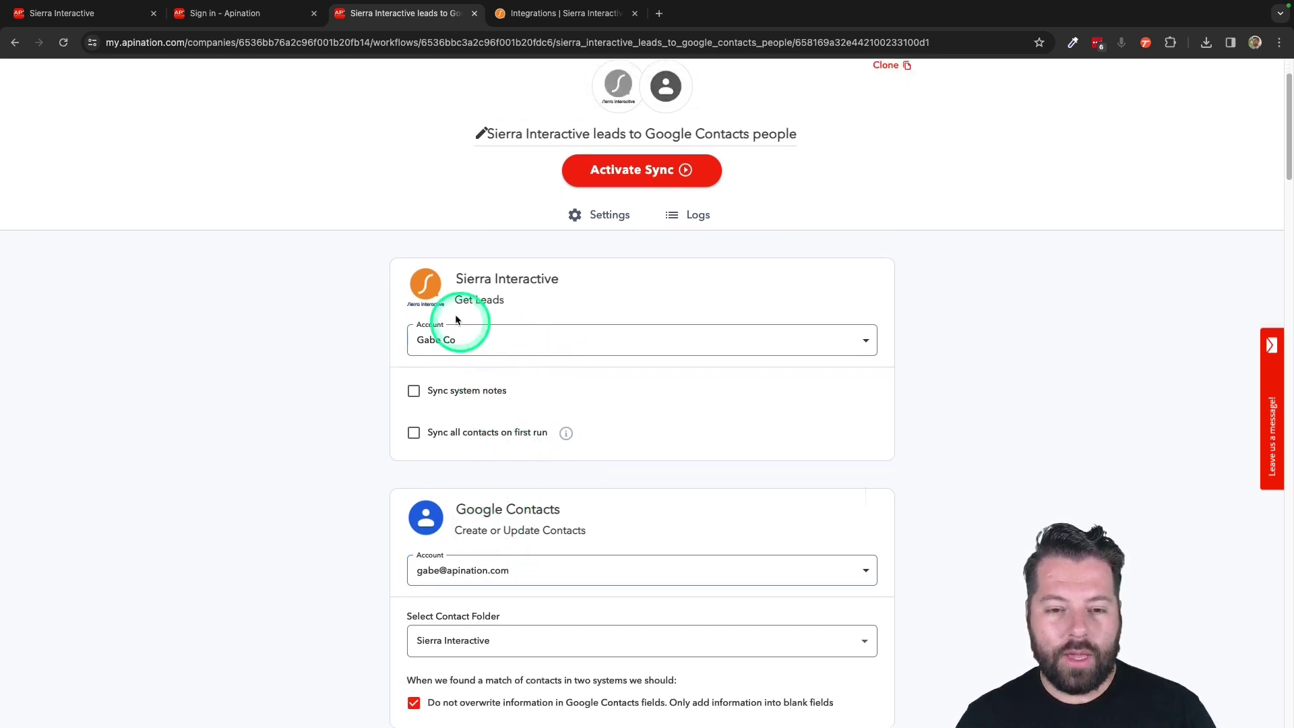
pyautogui.scroll(-1, 442, 432)
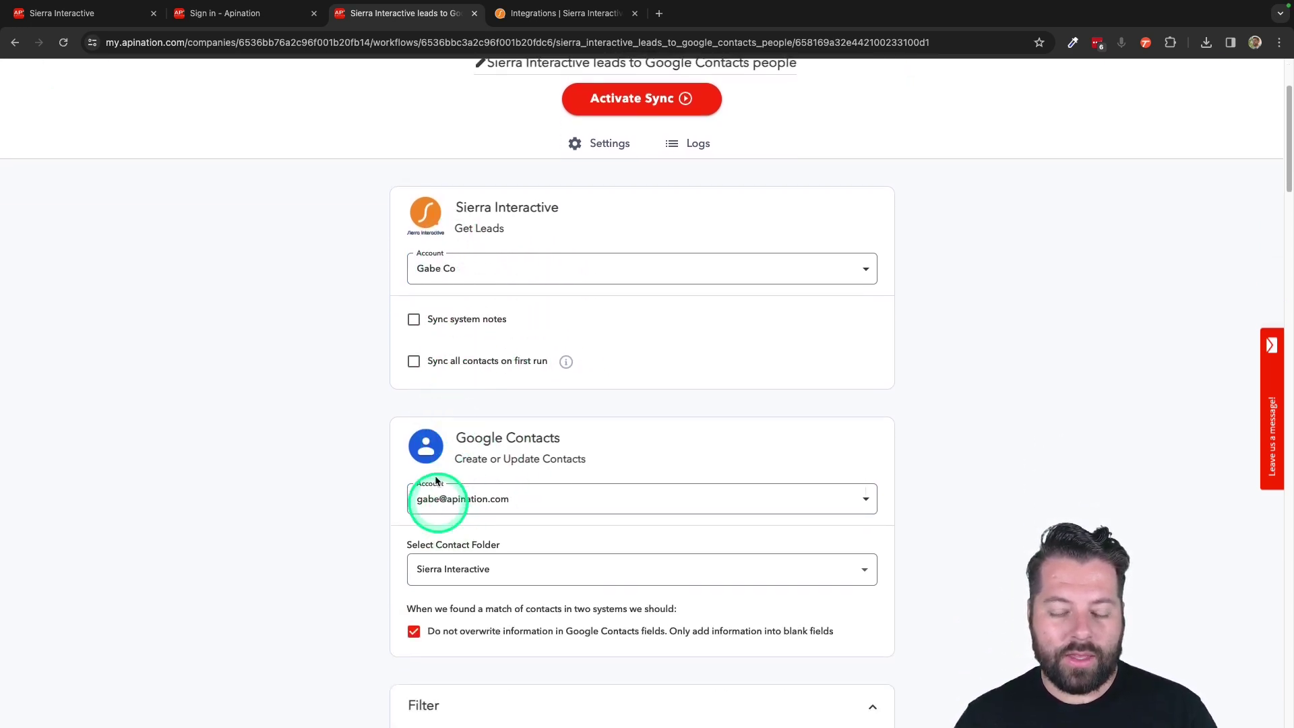
pyautogui.scroll(-1, 457, 606)
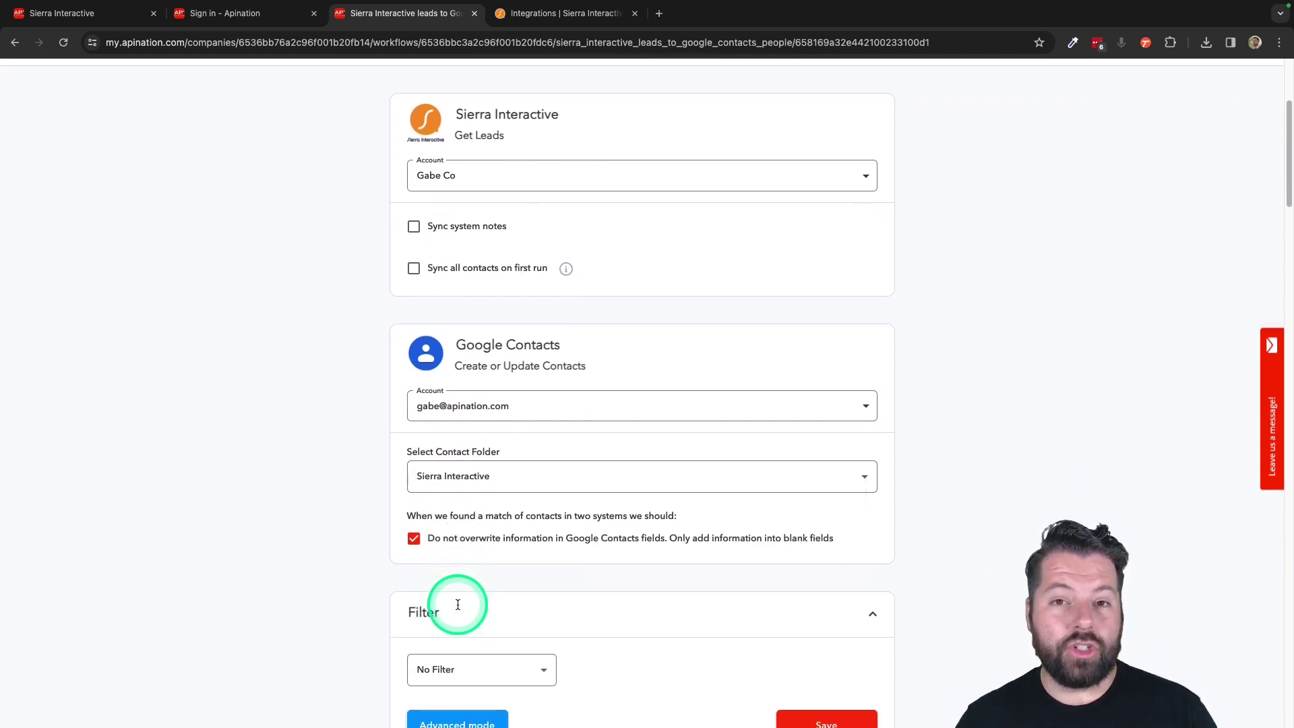
pyautogui.scroll(-3, 458, 604)
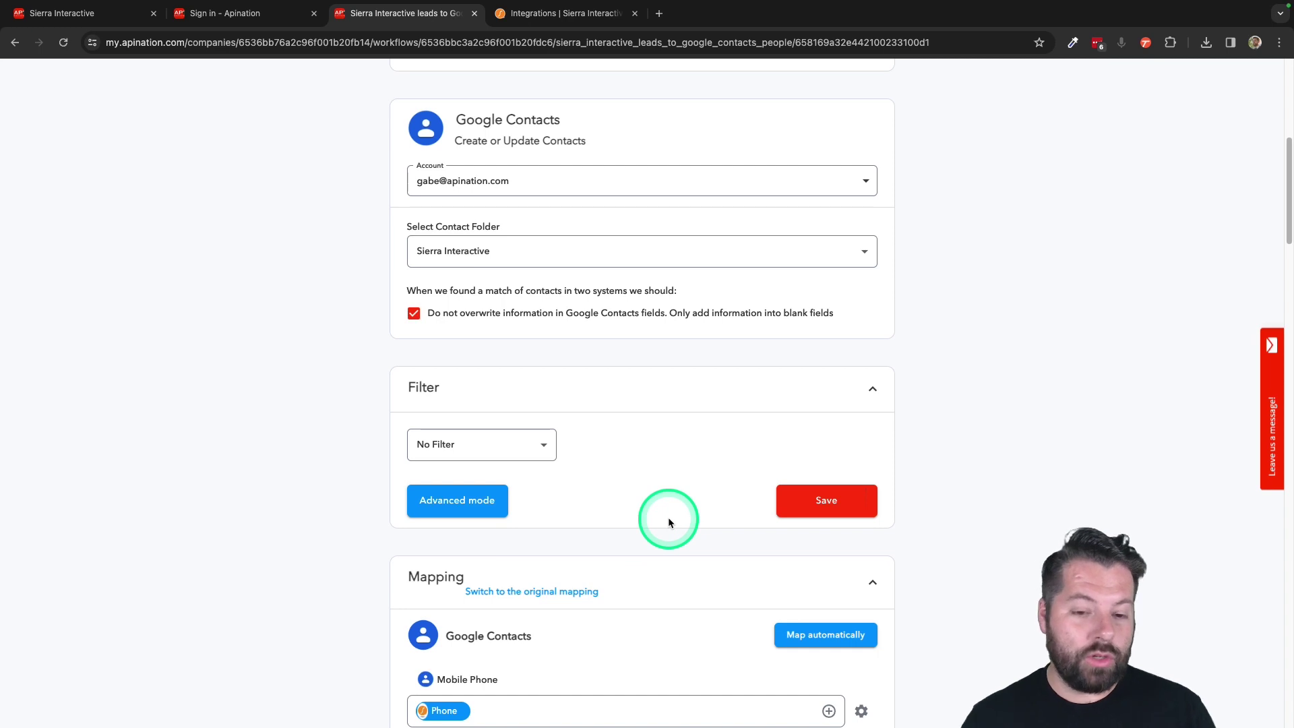
pyautogui.click(544, 449)
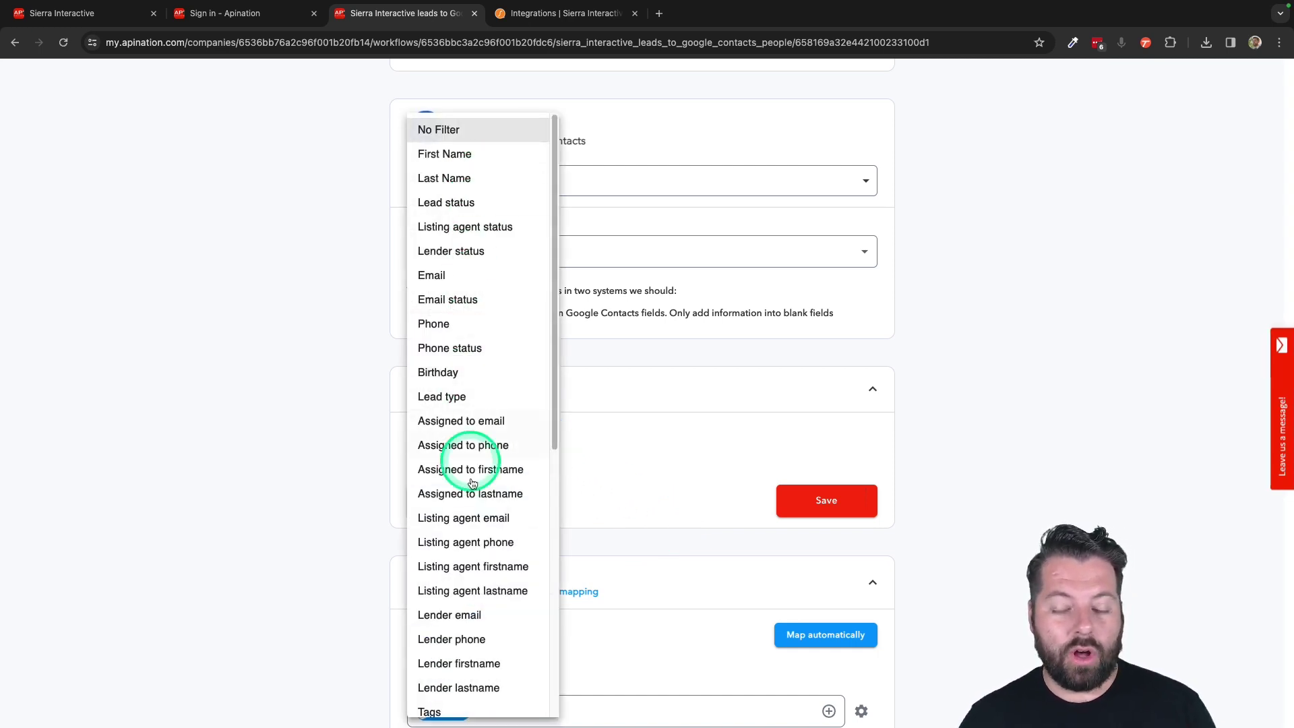
pyautogui.scroll(-10, 472, 483)
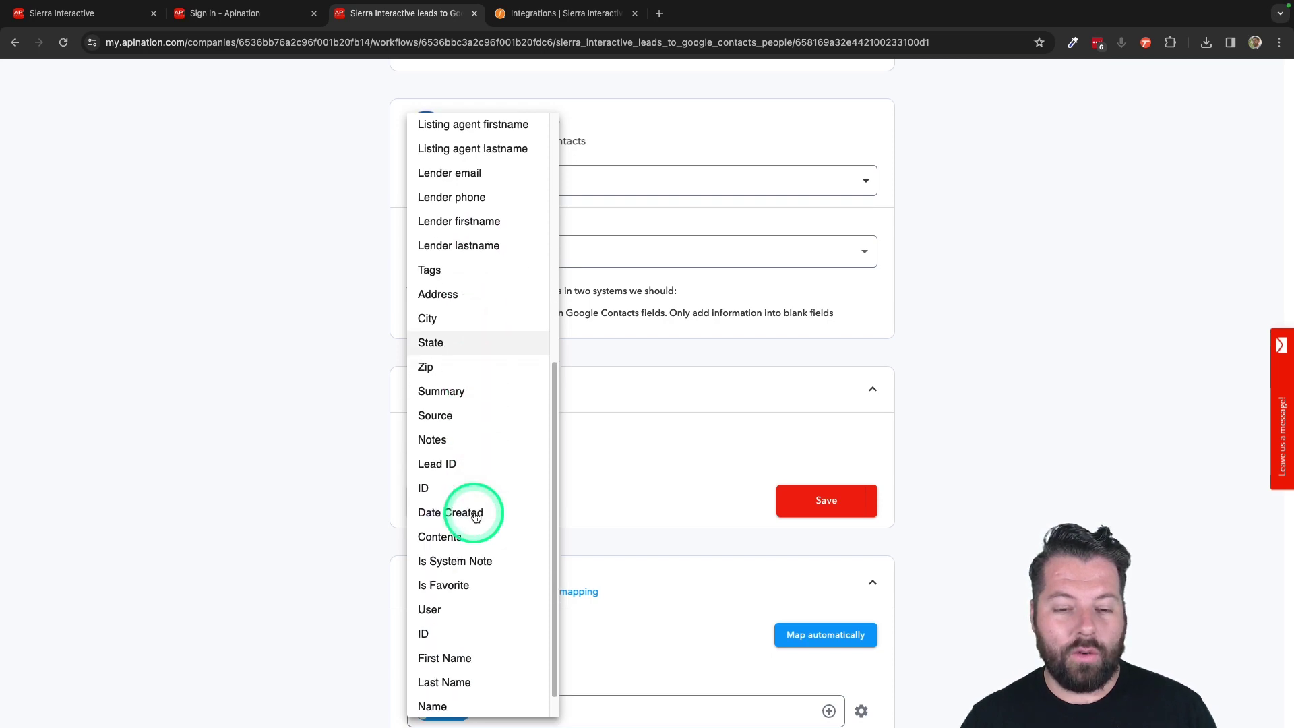
pyautogui.scroll(-1, 475, 515)
pyautogui.scroll(4, 475, 516)
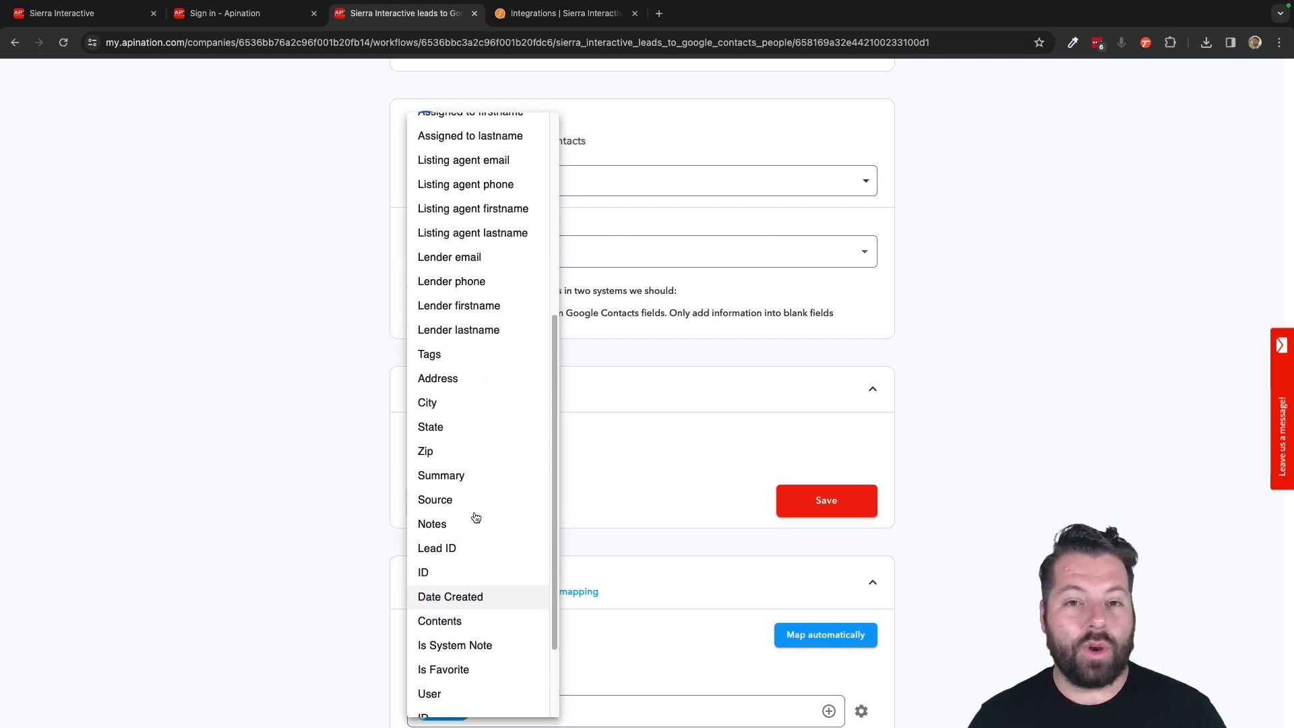
pyautogui.scroll(1, 476, 517)
pyautogui.click(470, 358)
pyautogui.click(630, 437)
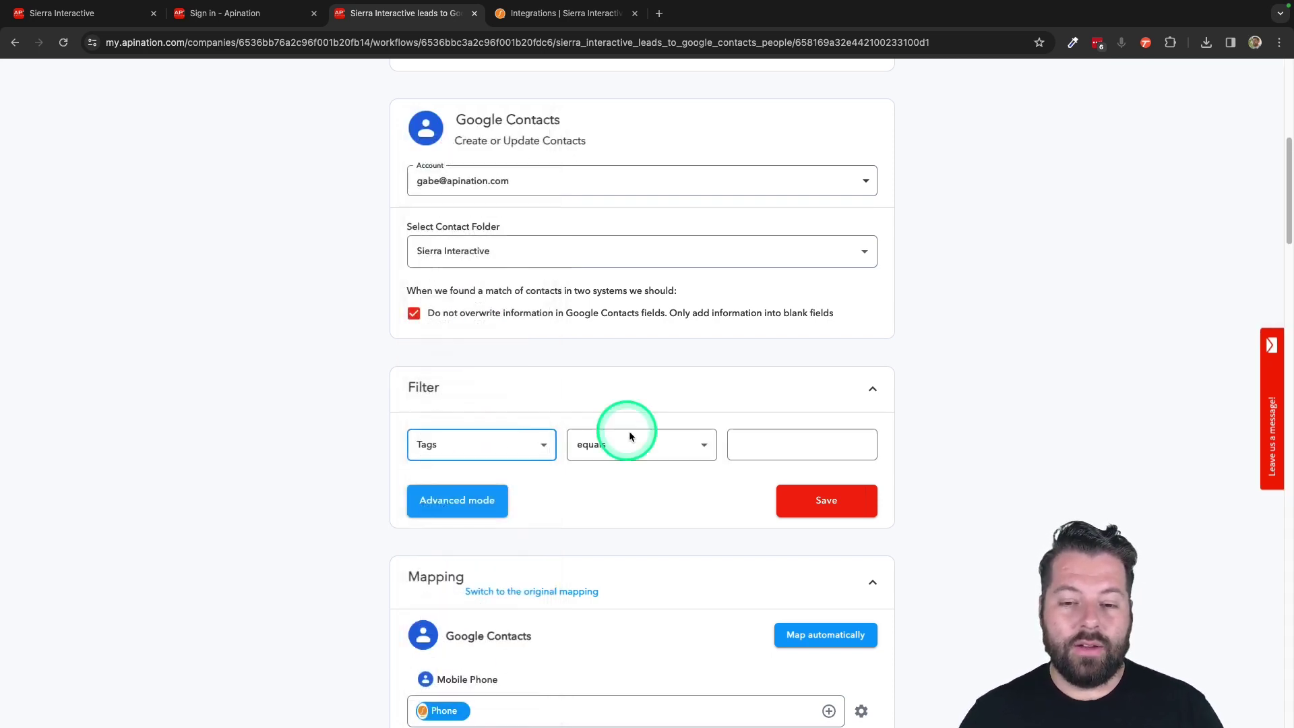
pyautogui.click(602, 577)
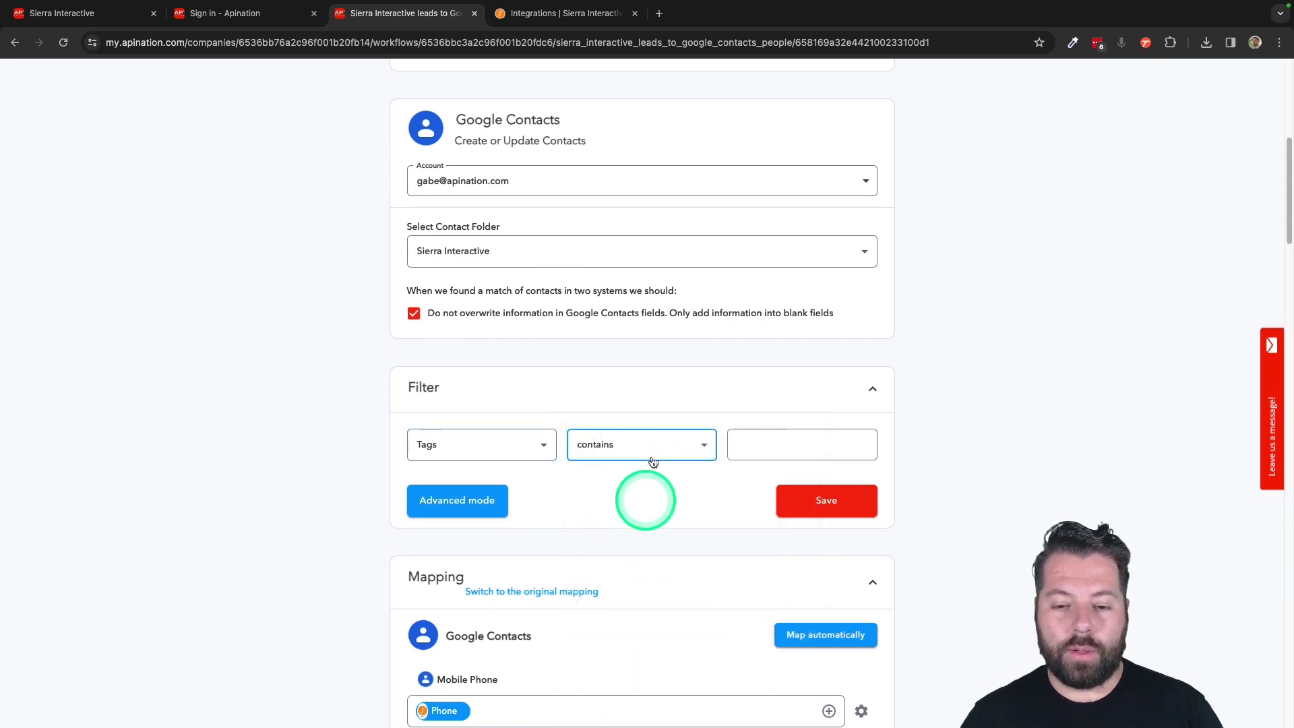
pyautogui.click(751, 441)
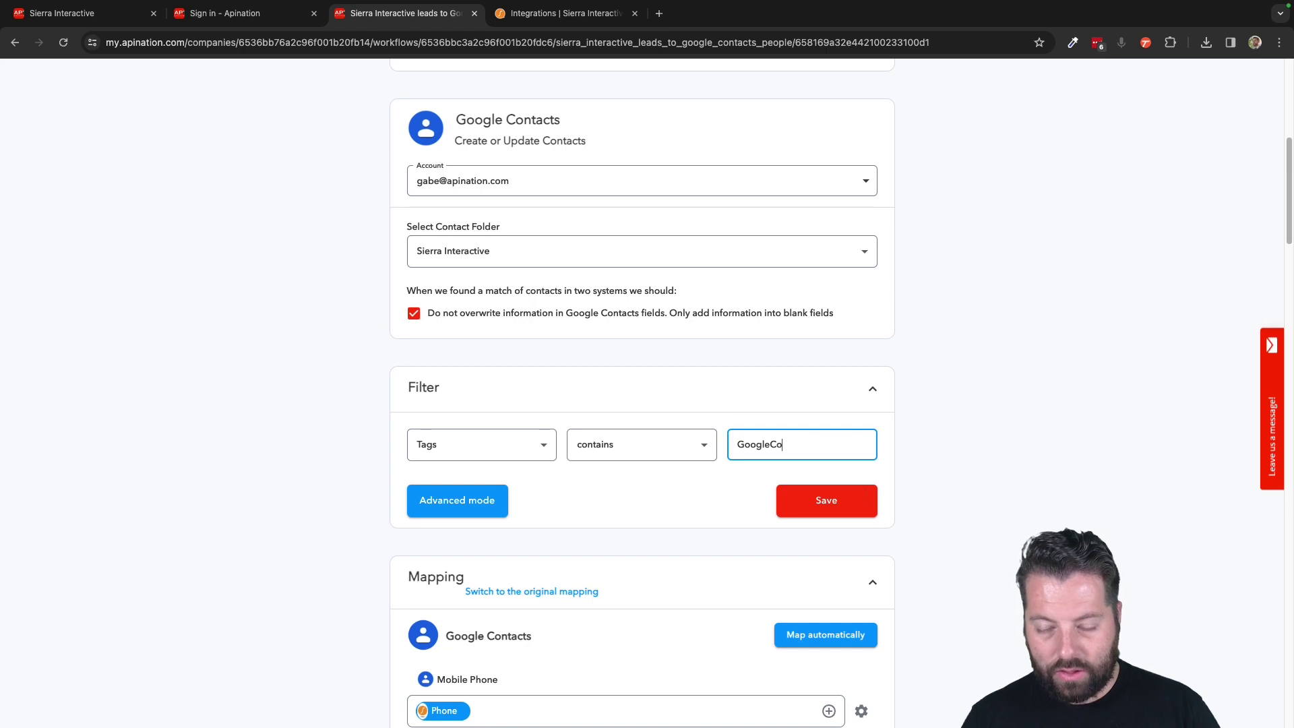
pyautogui.write('GoogleContacts')
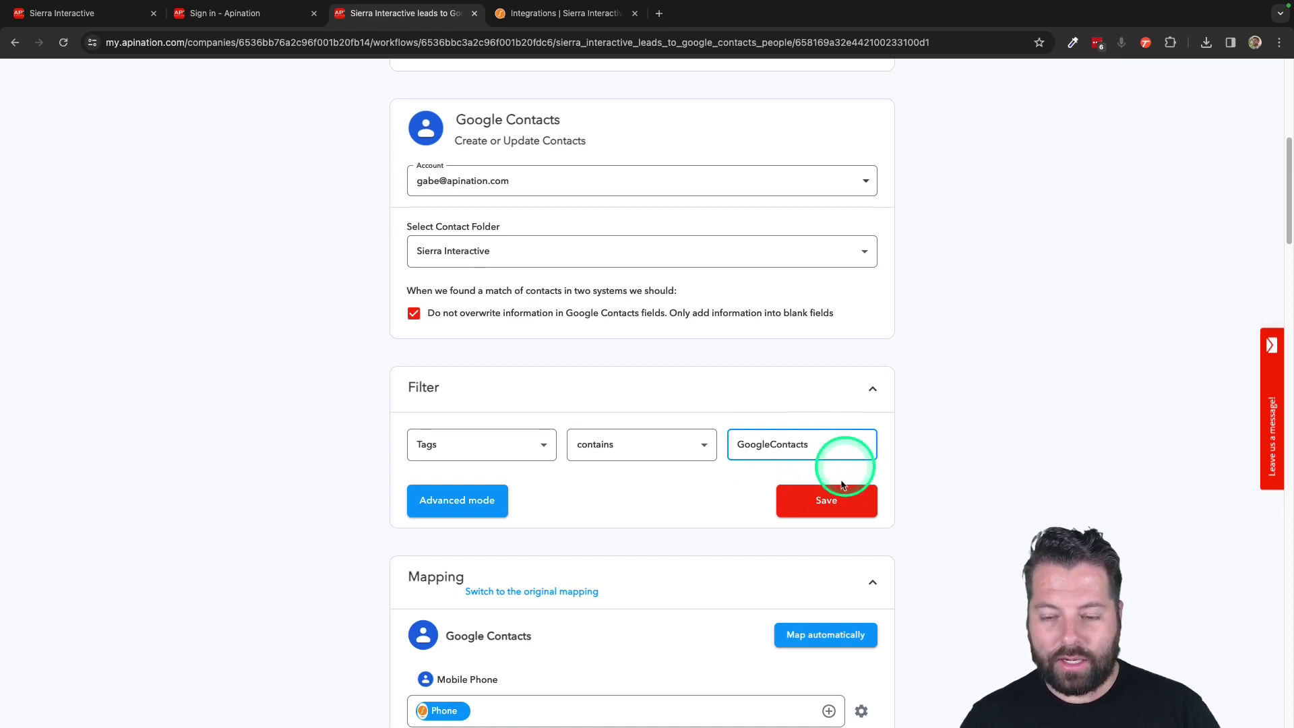
pyautogui.click(838, 503)
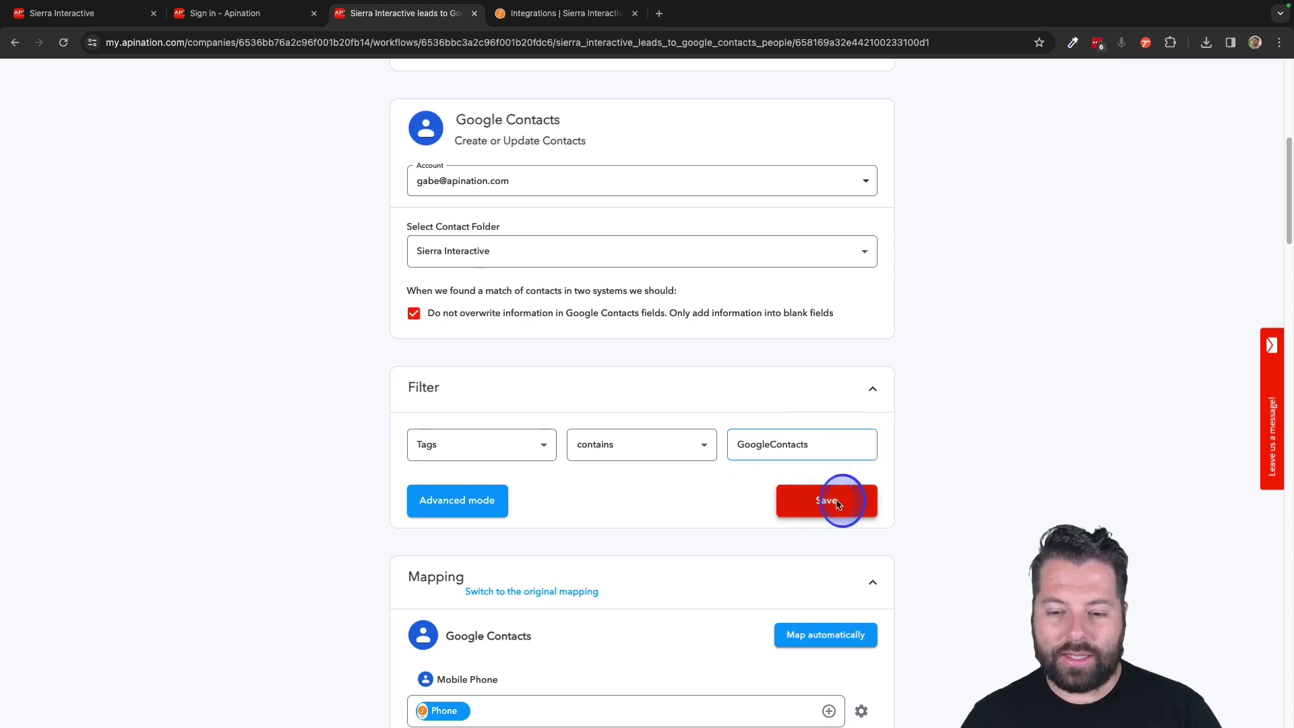
# - Try a filter for leads whose Email is not empty and reset the filter to No Filter
pyautogui.click(544, 443)
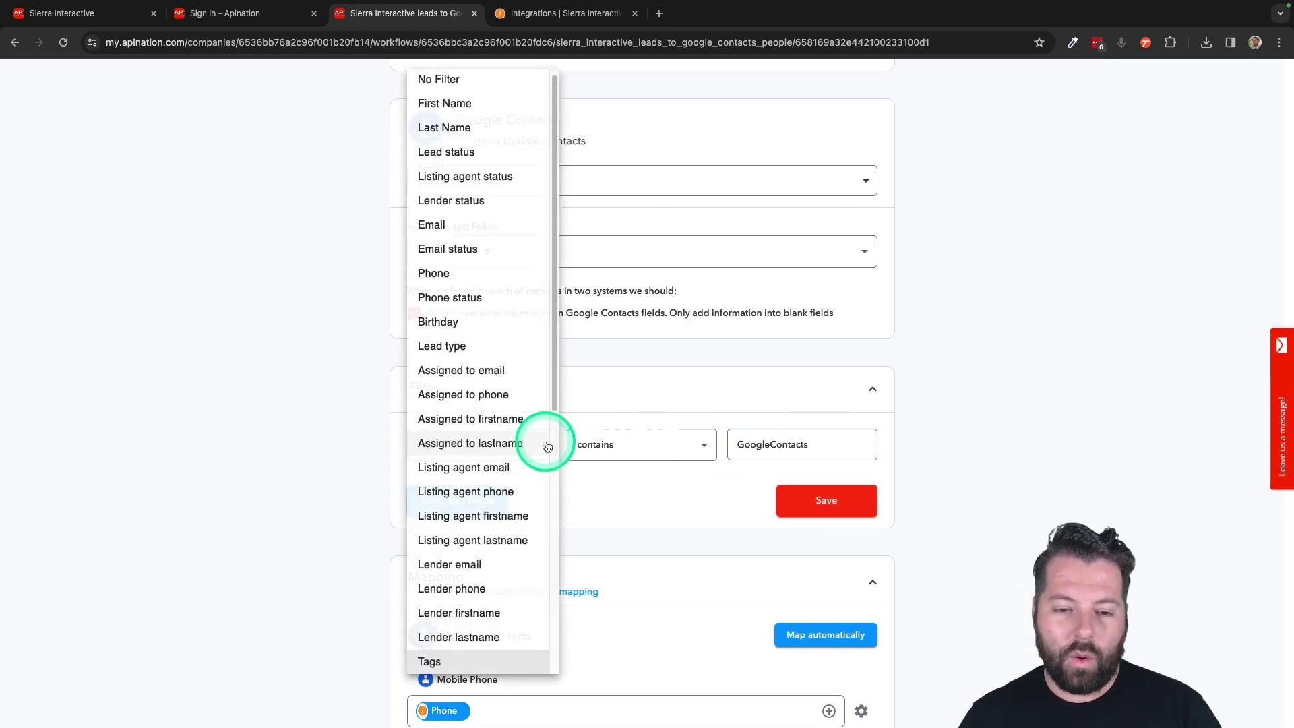
pyautogui.click(471, 224)
pyautogui.click(661, 447)
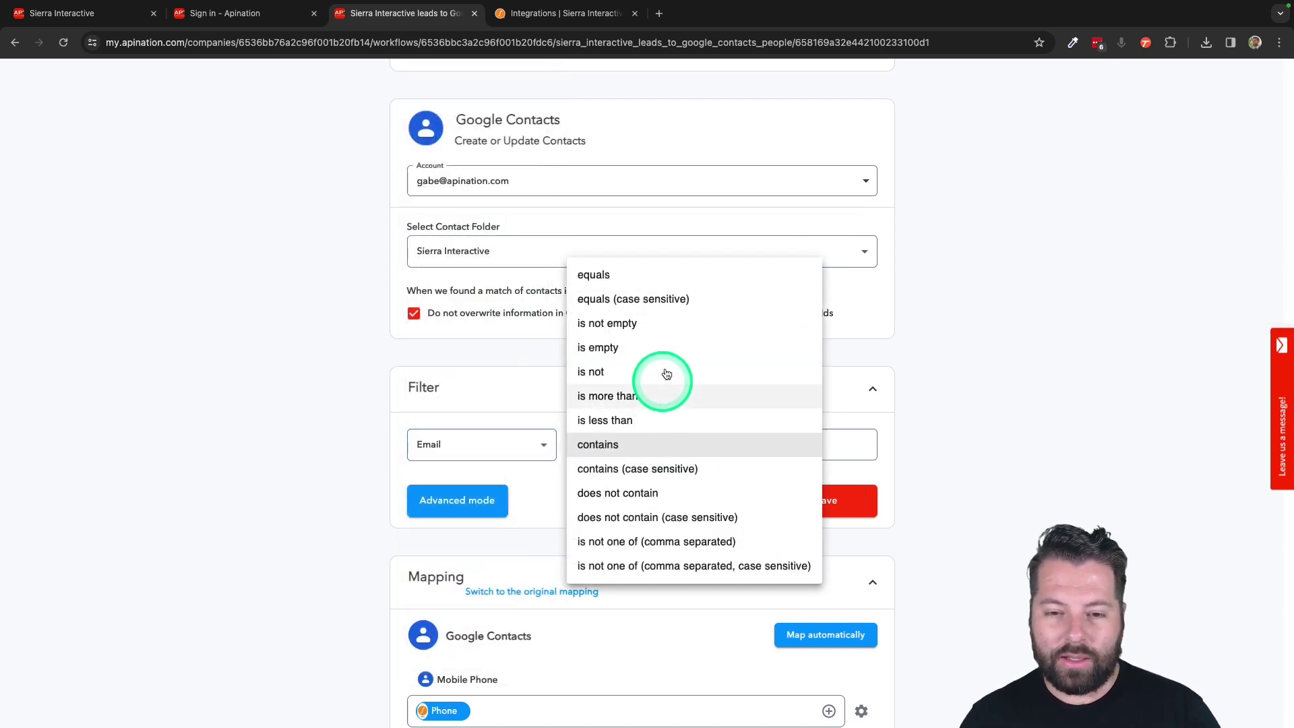
pyautogui.click(668, 326)
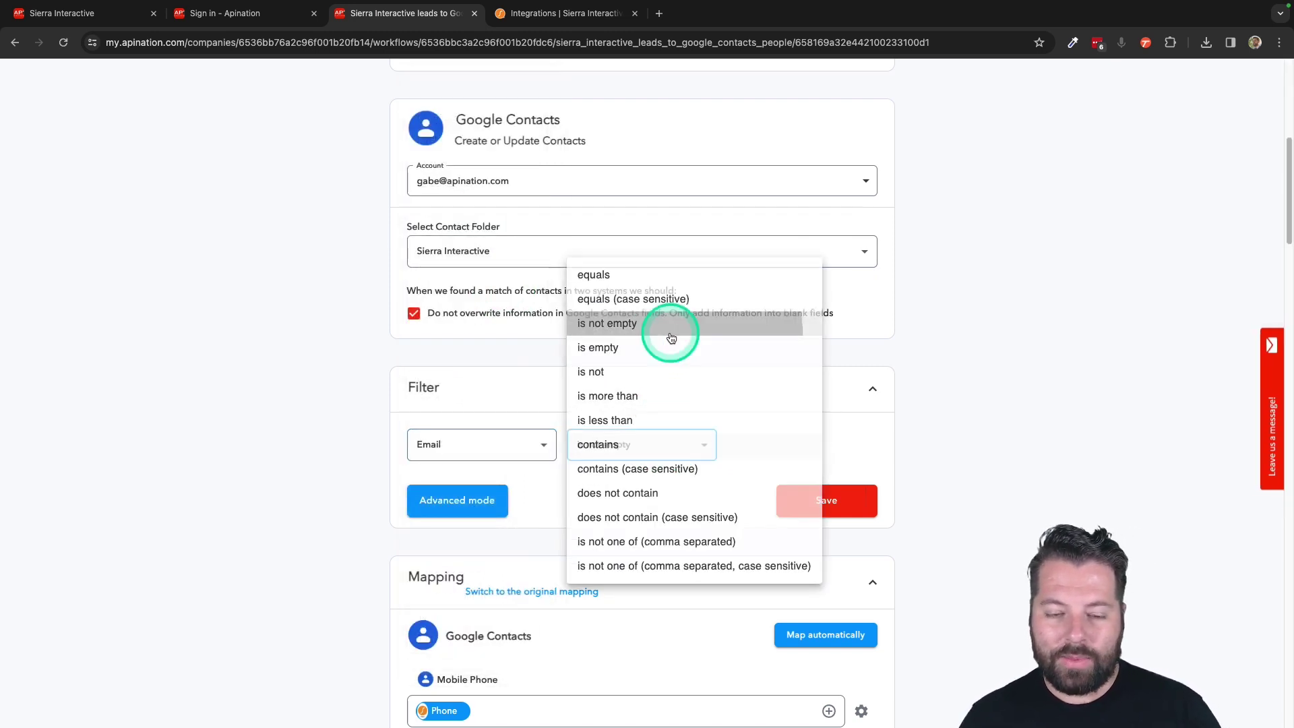
pyautogui.click(514, 445)
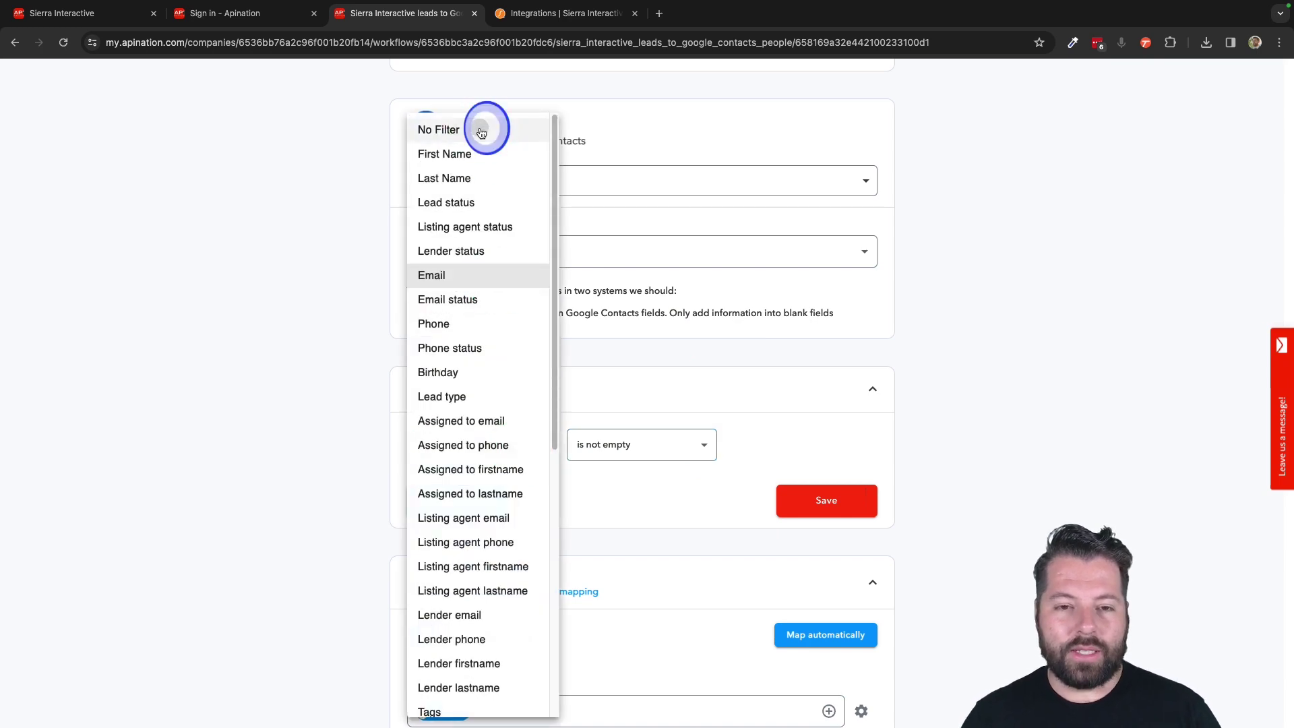
pyautogui.click(482, 133)
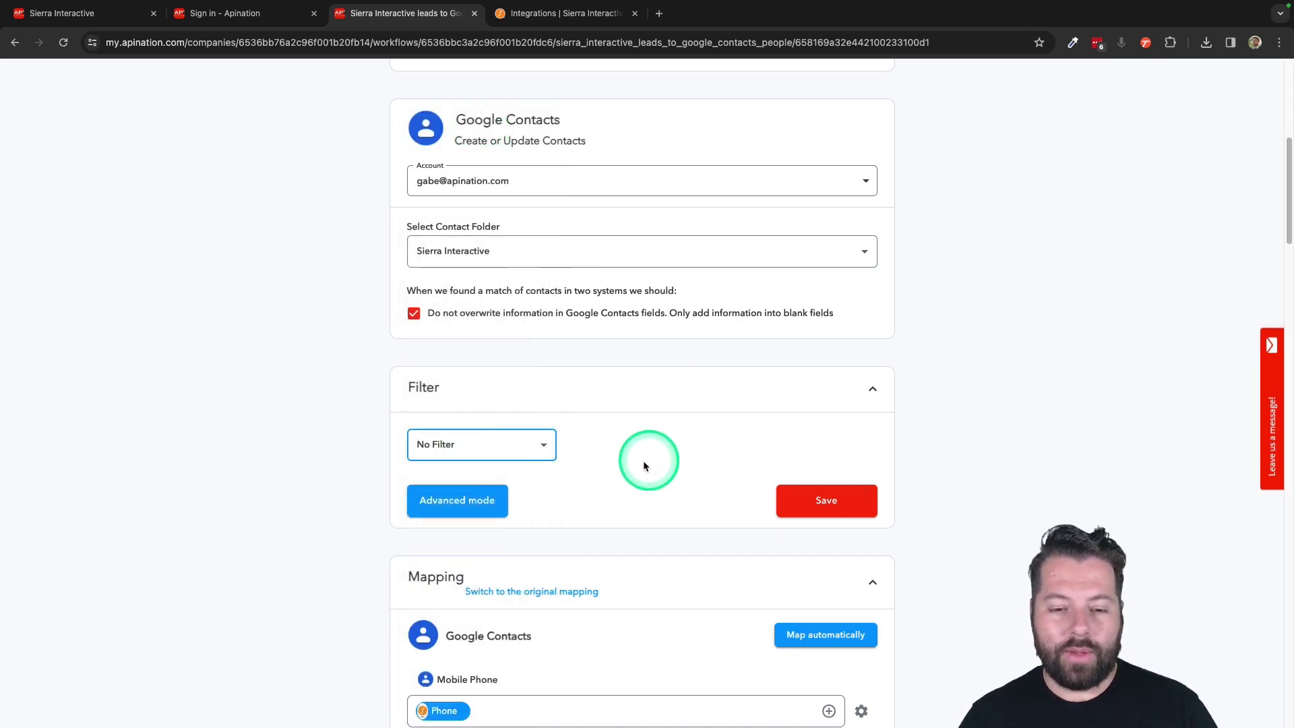
# - Map the Sierra Interactive Phone field to the Business Phone field of Google Contacts
pyautogui.scroll(-5, 643, 472)
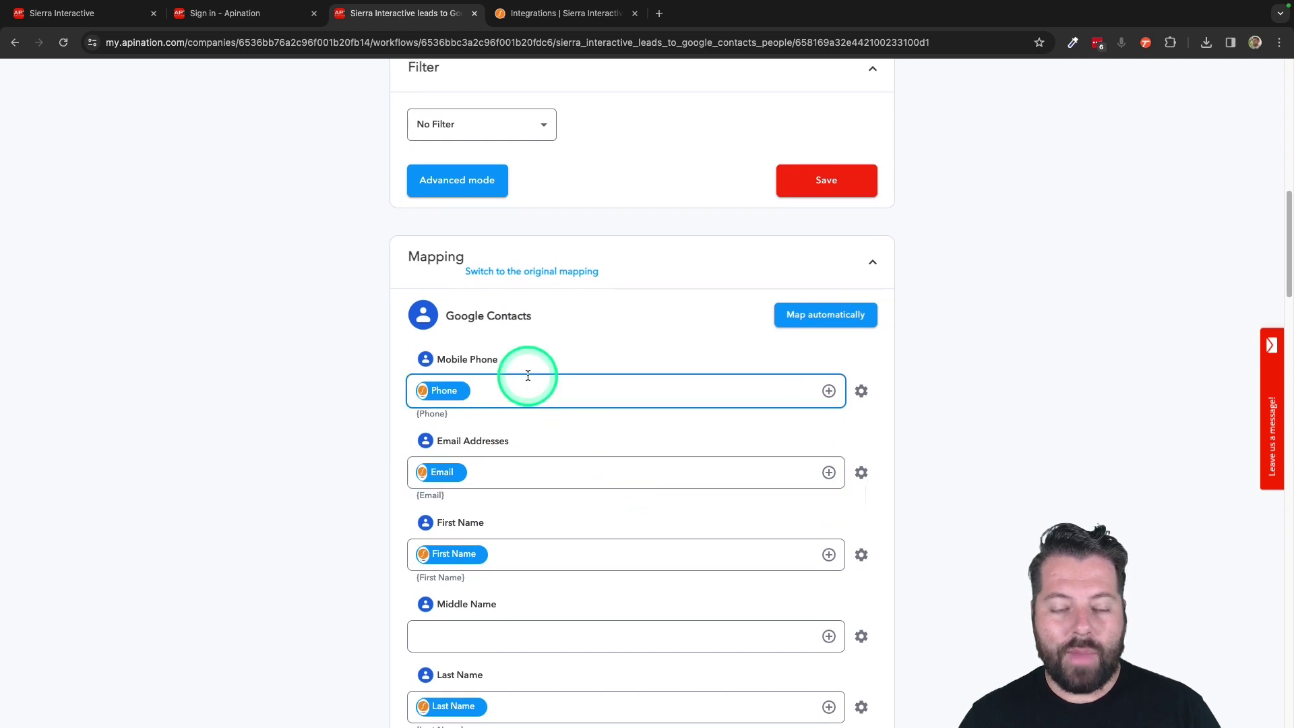
pyautogui.click(448, 390)
pyautogui.click(514, 412)
pyautogui.click(435, 388)
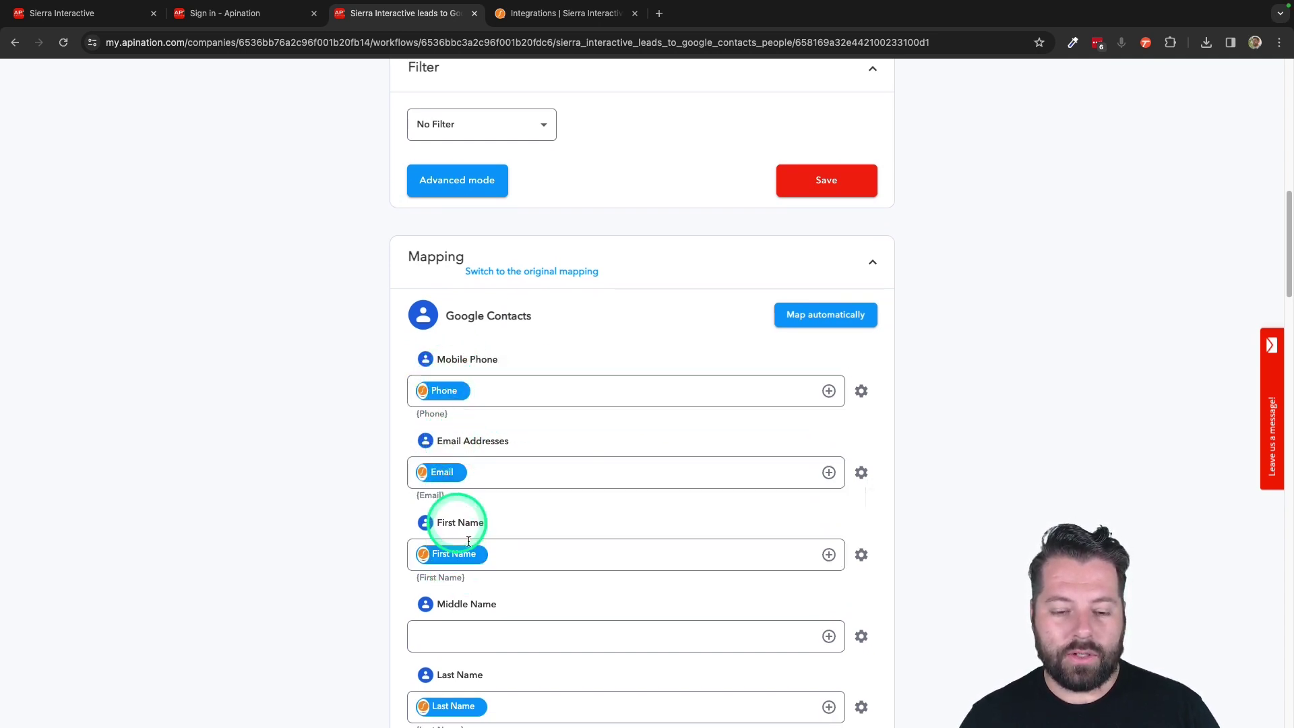
pyautogui.scroll(-7, 468, 541)
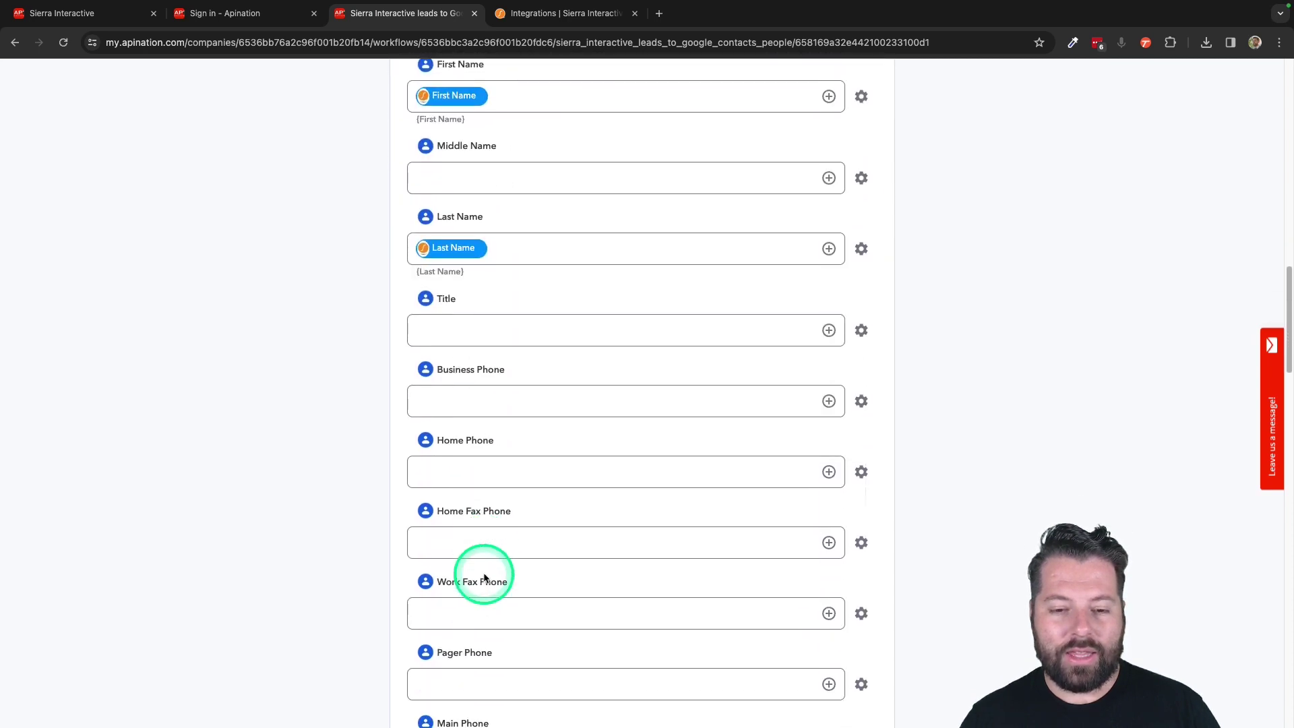
pyautogui.scroll(-1, 484, 577)
pyautogui.click(830, 328)
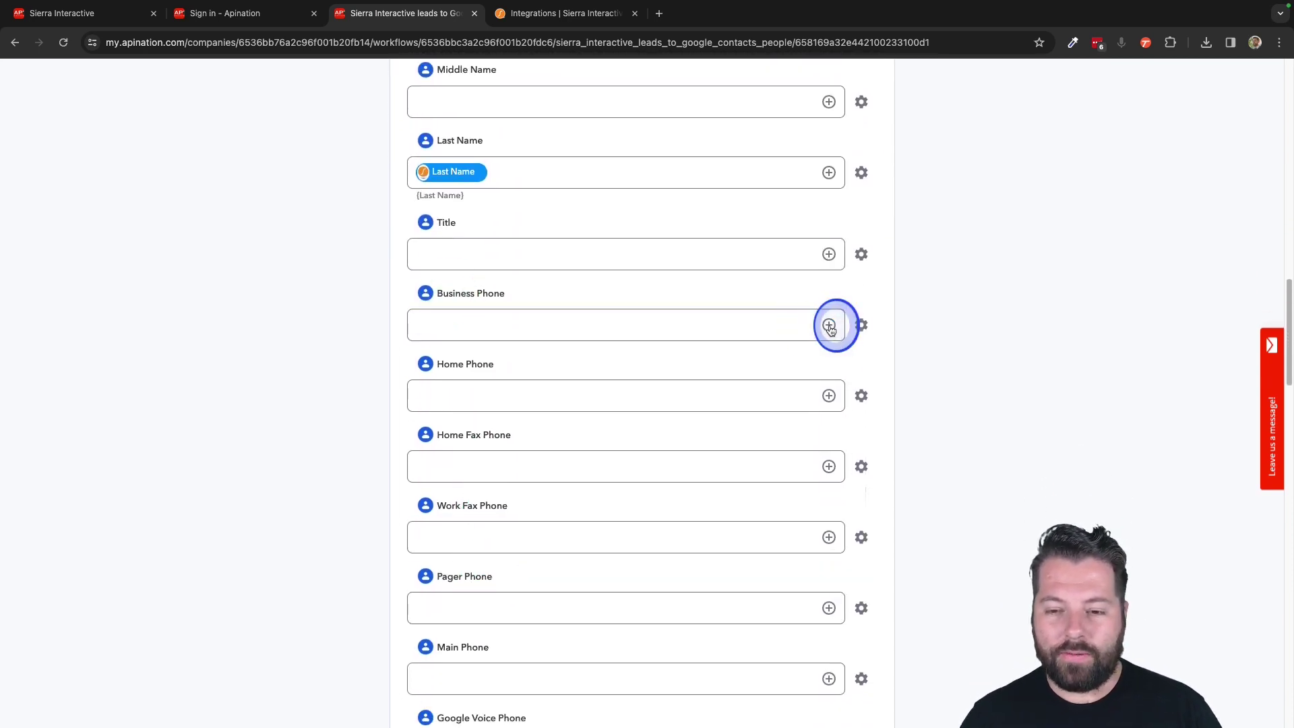
pyautogui.click(637, 364)
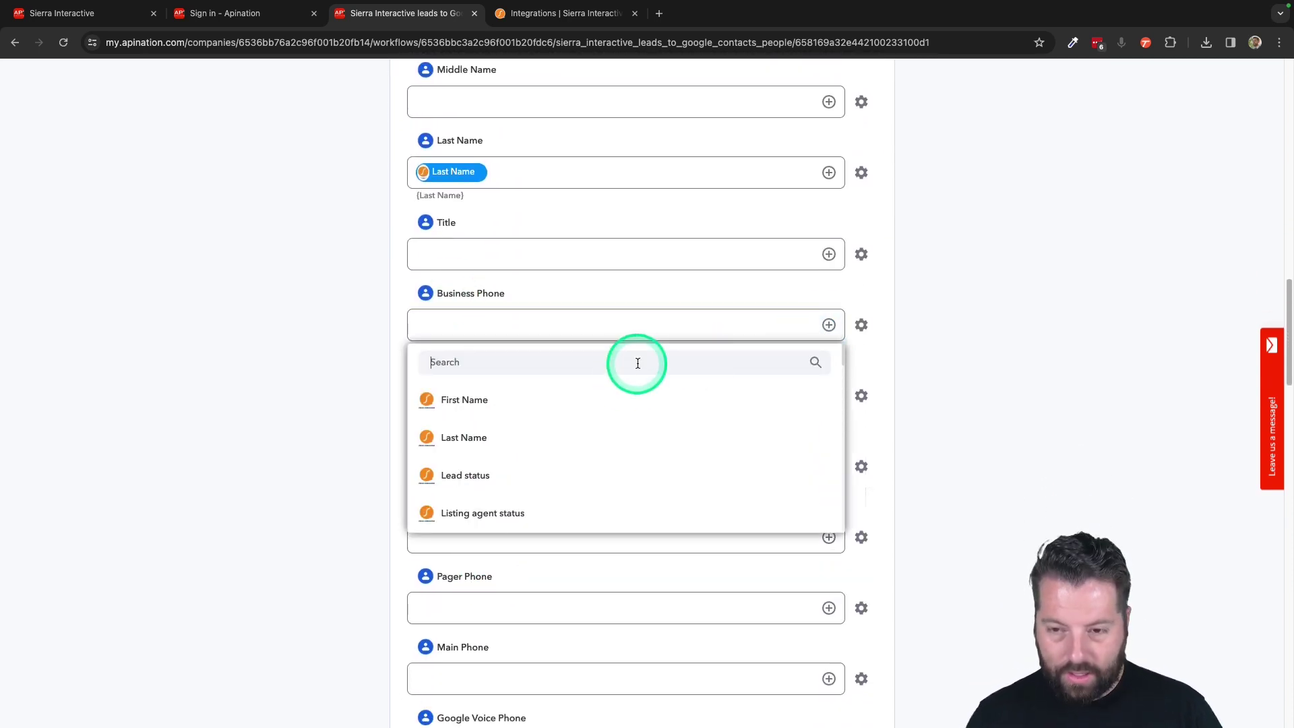
pyautogui.click(718, 359)
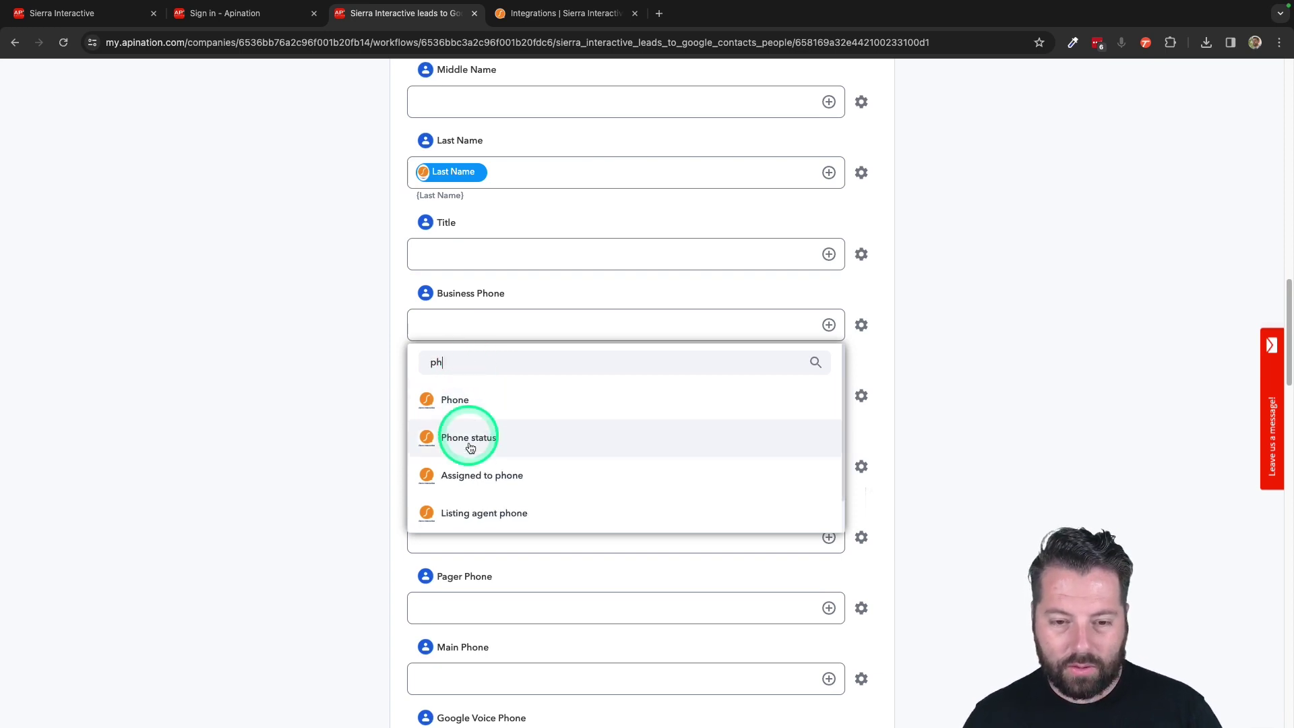
pyautogui.scroll(-1, 472, 518)
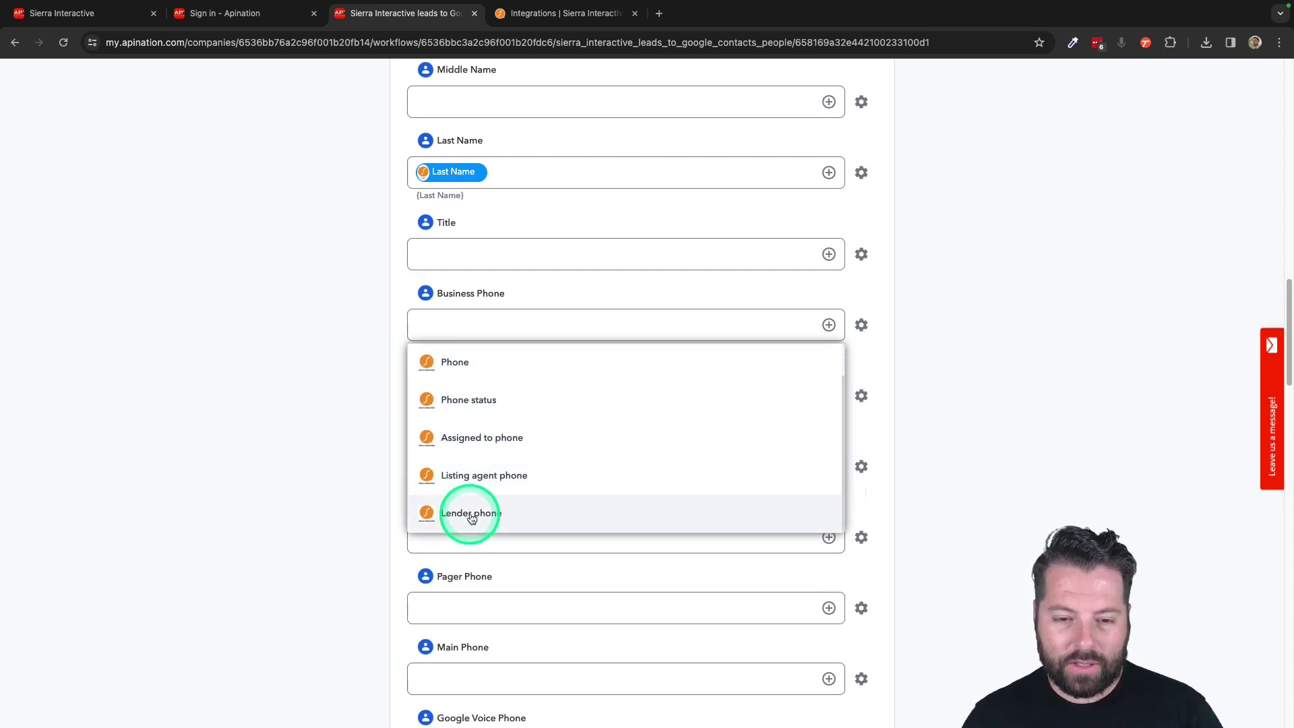
pyautogui.scroll(1, 477, 449)
pyautogui.click(463, 389)
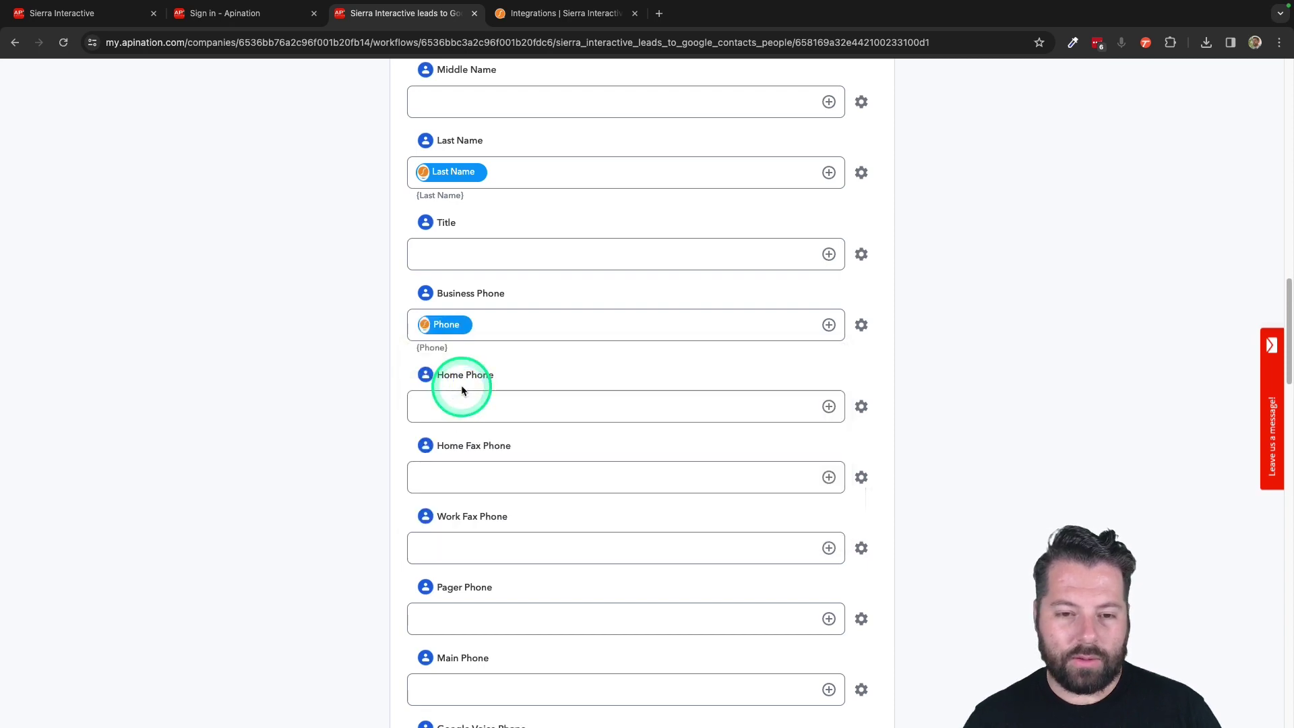
# - Map the Contents item of the Sierra Interactive Notes array to the Notes field of Google Contacts
pyautogui.scroll(-5, 380, 536)
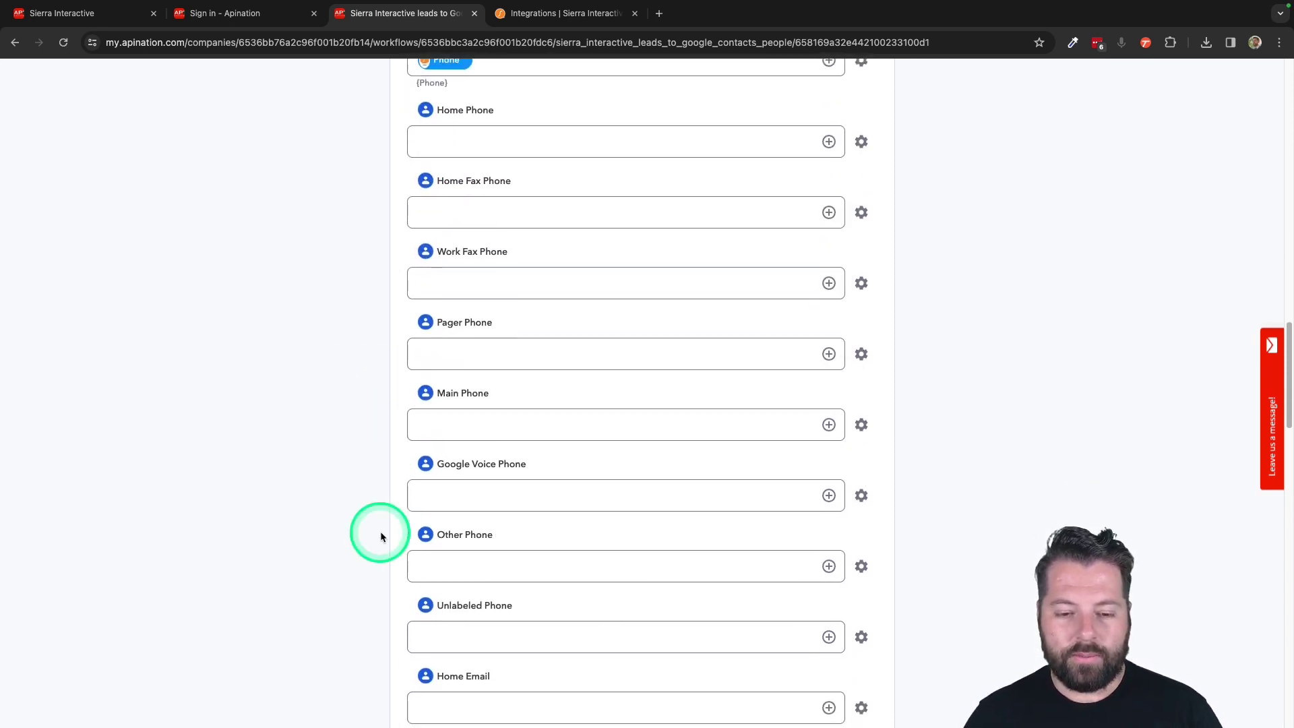
pyautogui.scroll(-9, 381, 537)
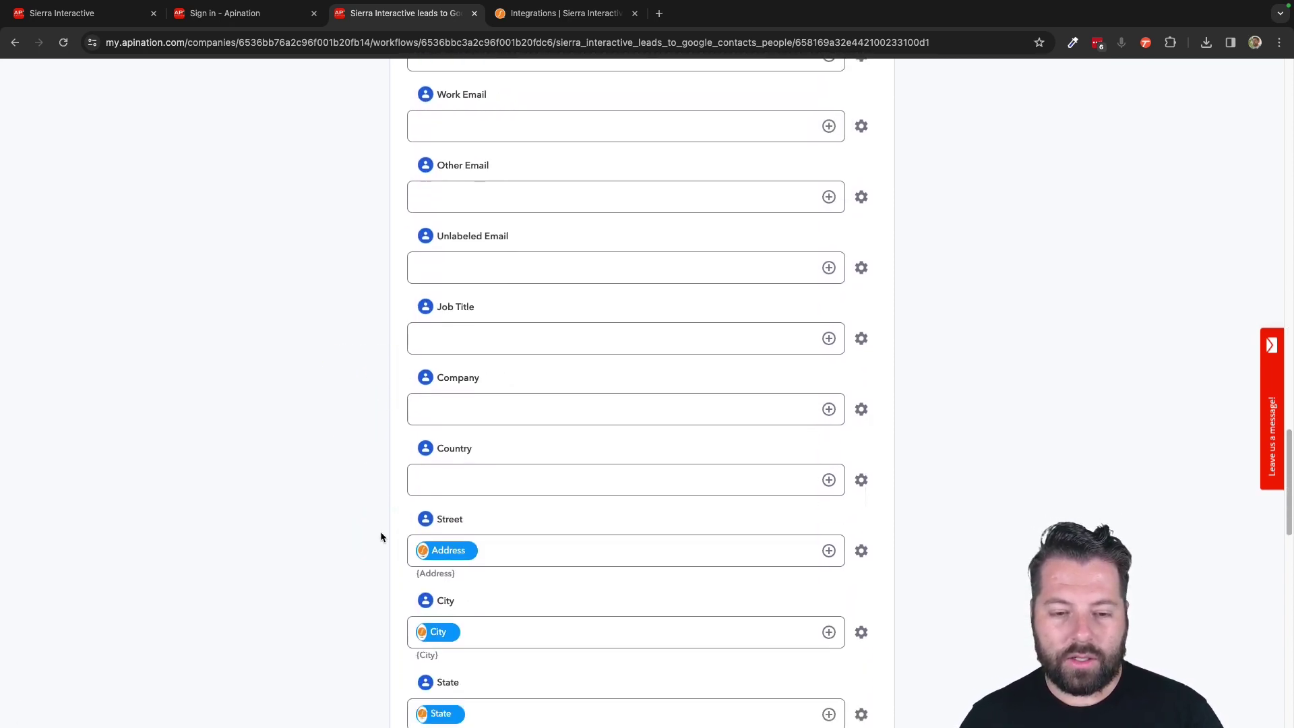
pyautogui.scroll(-6, 381, 536)
pyautogui.click(462, 442)
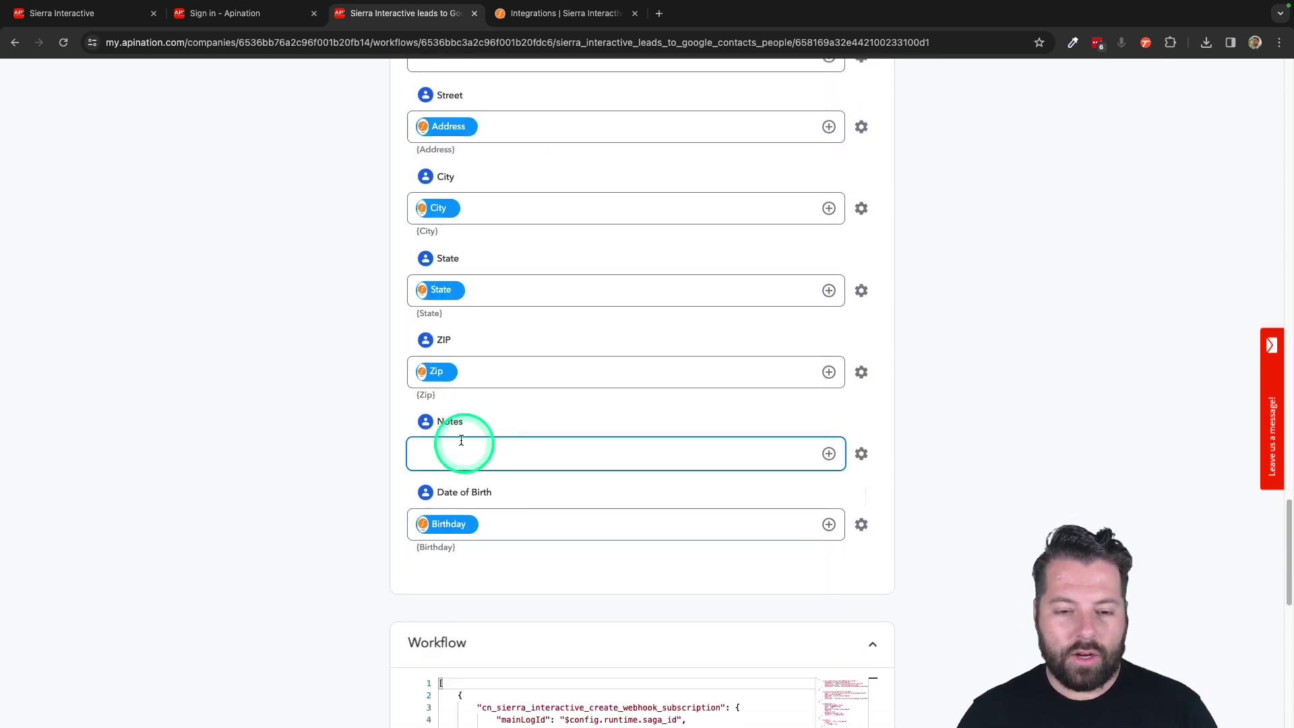
pyautogui.click(736, 443)
pyautogui.click(829, 456)
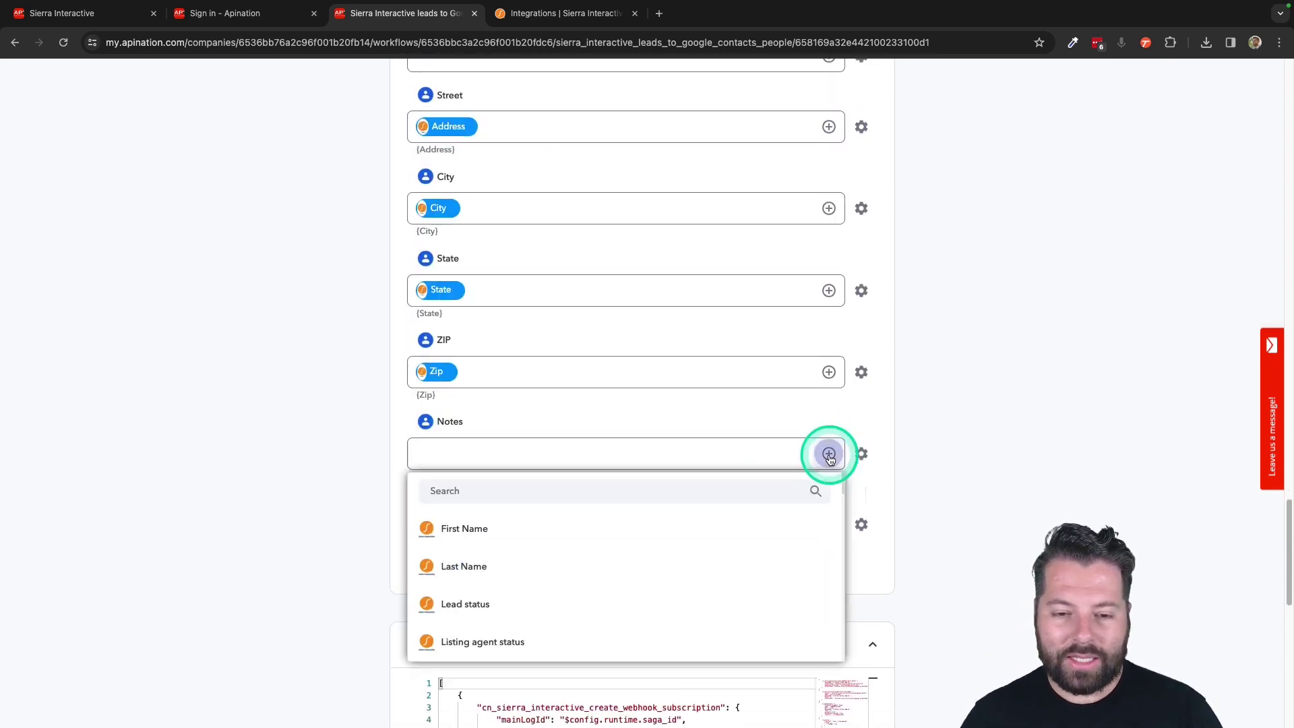
pyautogui.click(543, 638)
pyautogui.scroll(-3, 546, 639)
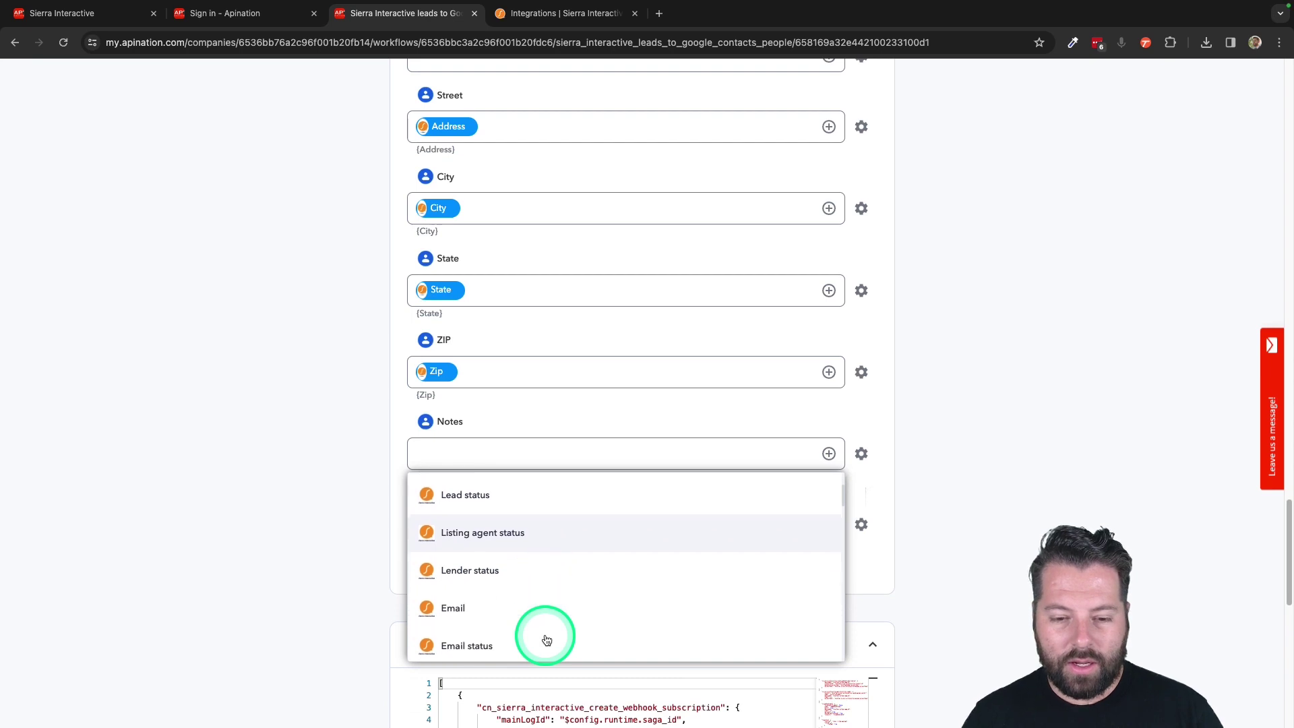
pyautogui.scroll(-12, 547, 639)
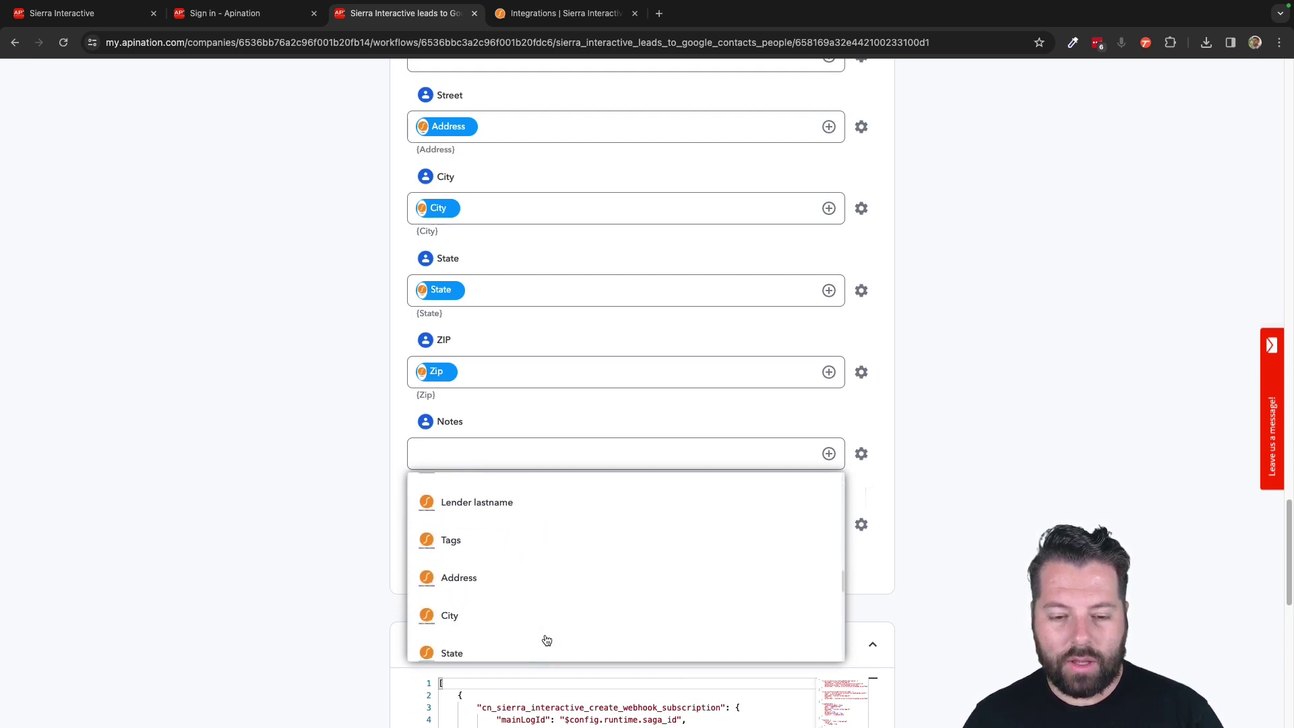
pyautogui.scroll(-3, 546, 639)
pyautogui.moveTo(433, 386); pyautogui.dragTo(468, 427)
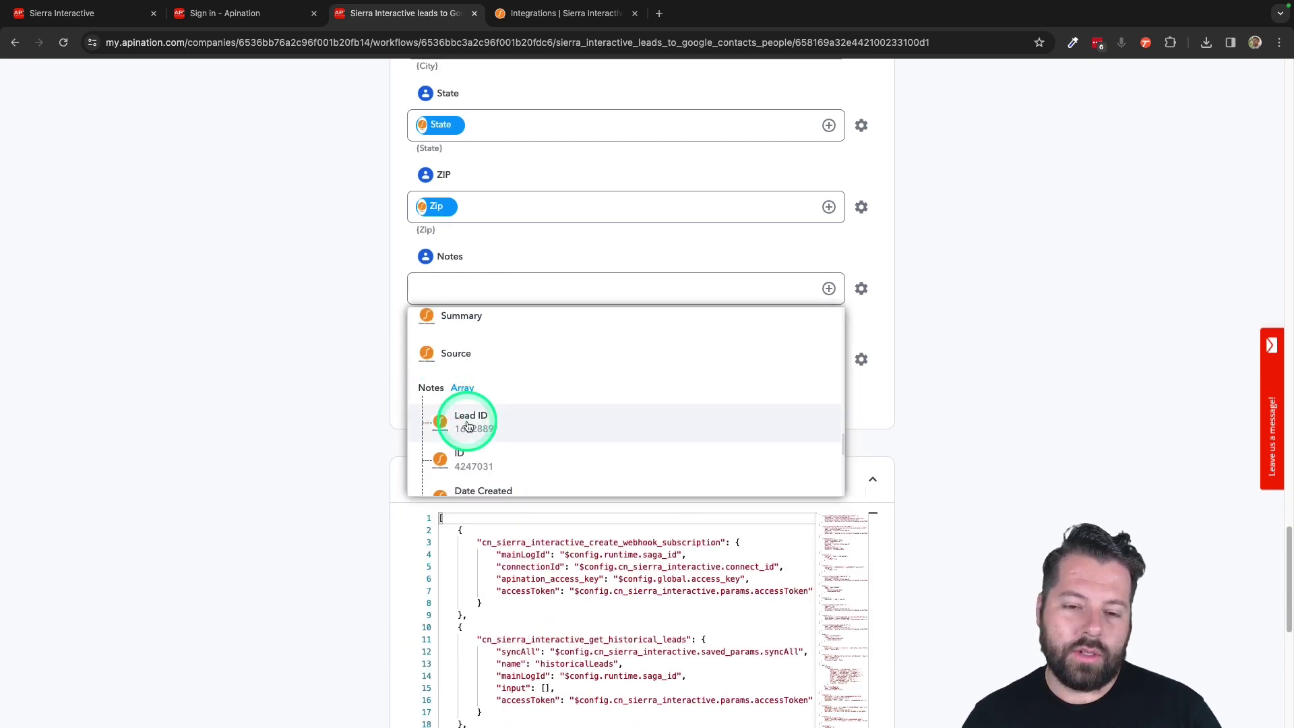
pyautogui.scroll(-5, 468, 425)
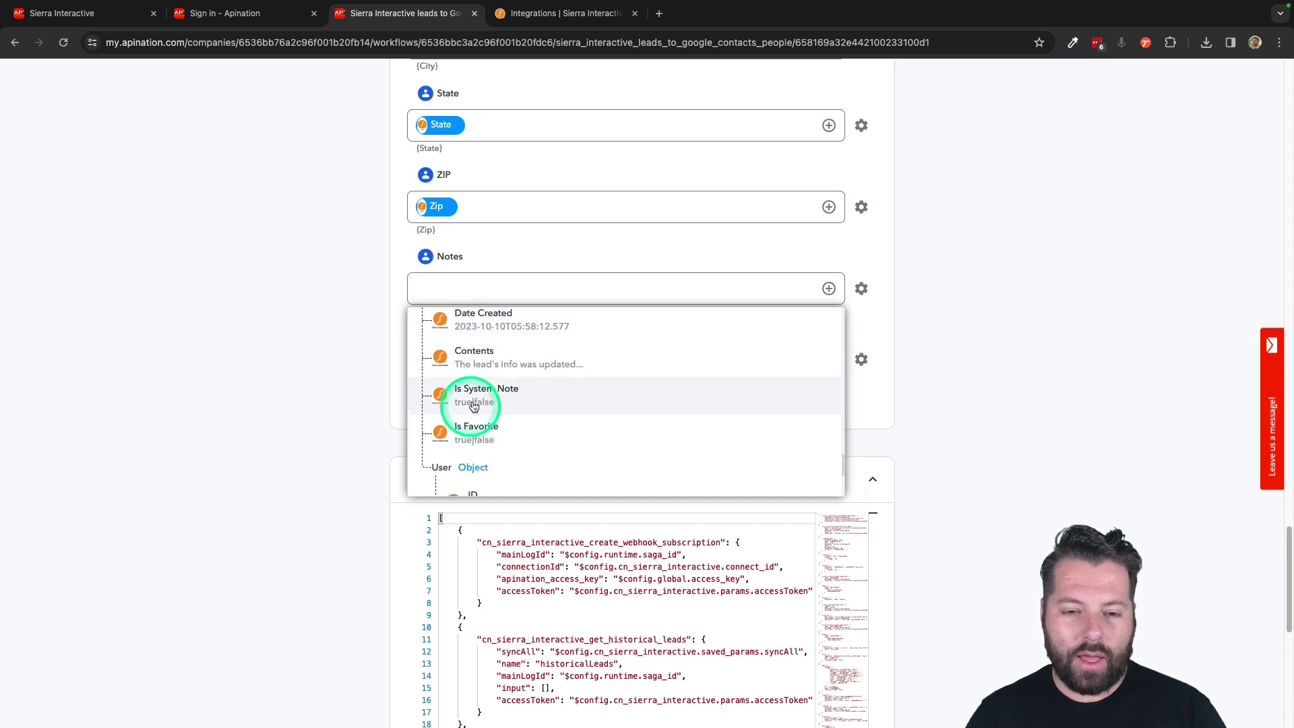
pyautogui.click(478, 357)
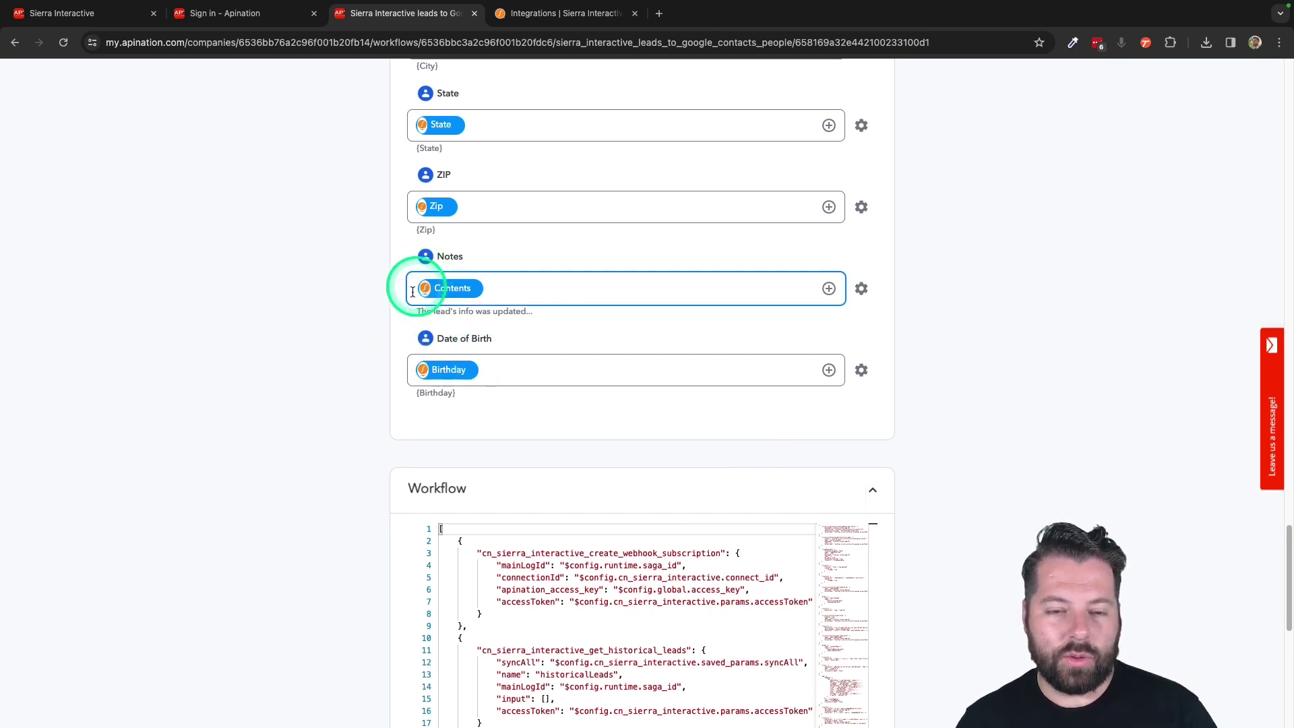
# - Activate the Sierra Interactive leads to Google Contacts people sync
pyautogui.scroll(3, 661, 461)
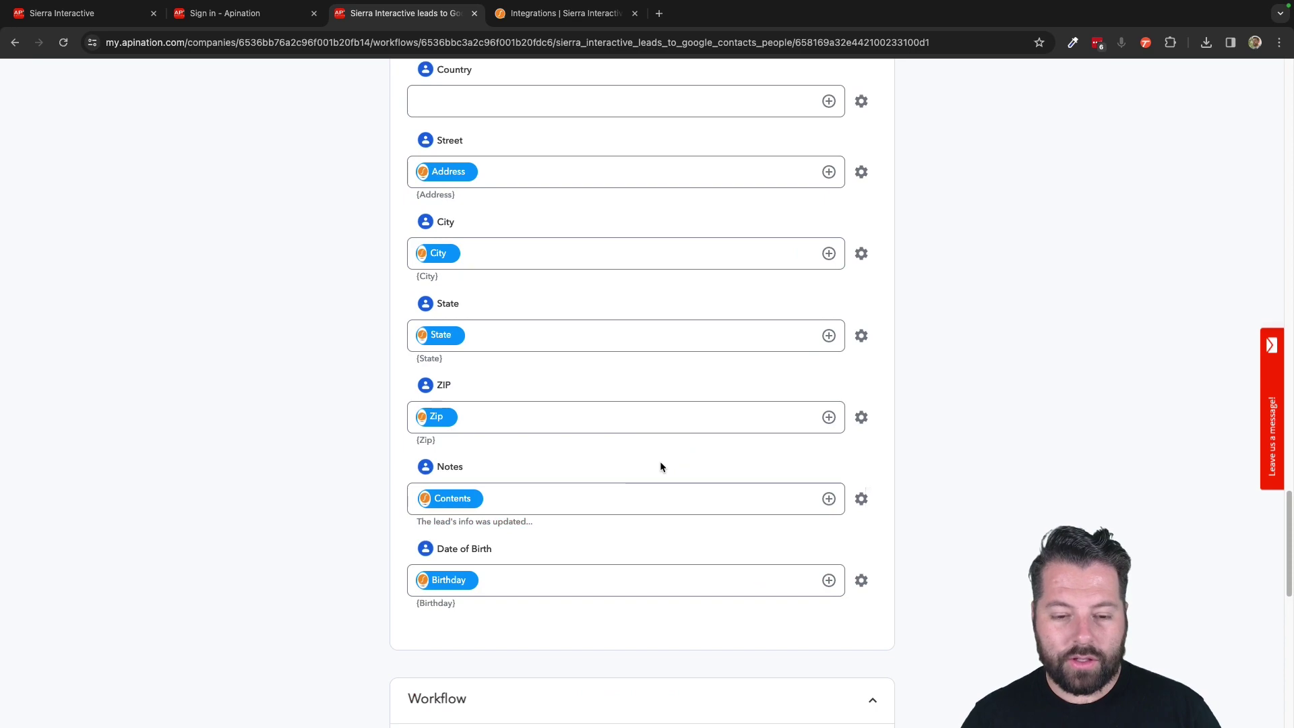
pyautogui.scroll(20, 660, 461)
pyautogui.click(664, 251)
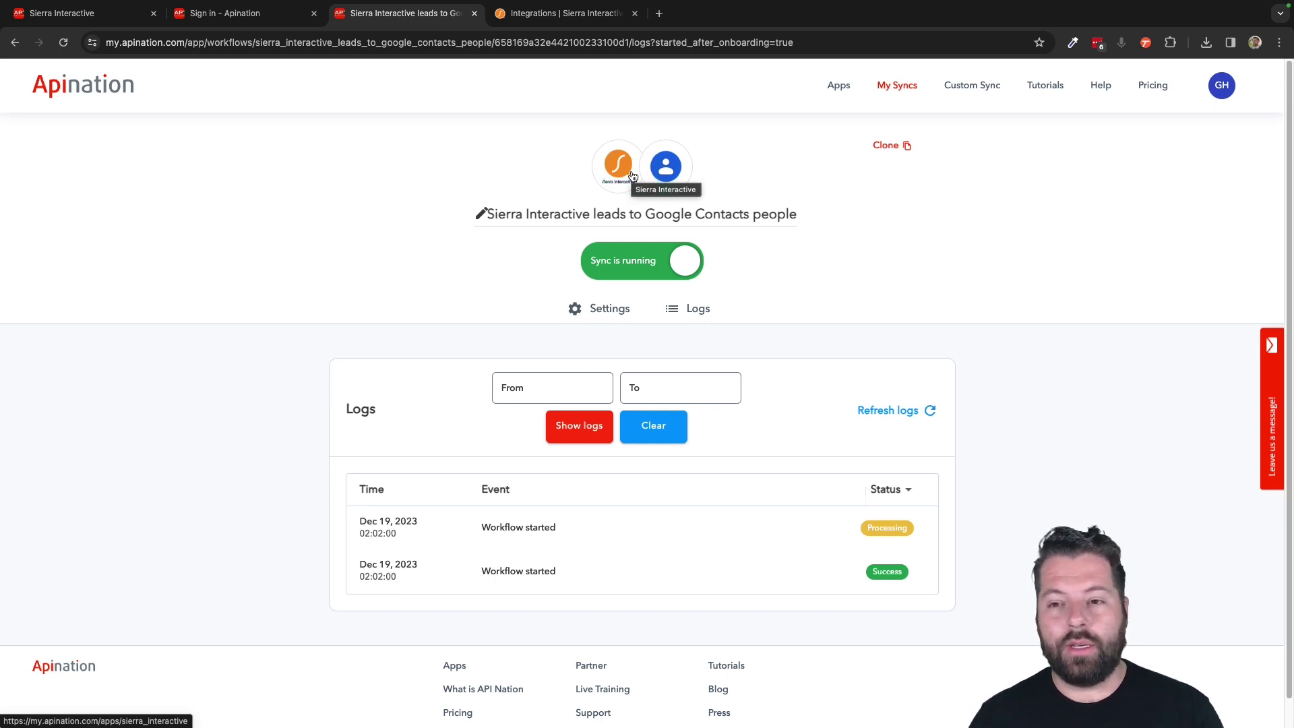
# - Open the Sierra Interactive integrations and choose Google Contacts as the app for a second sync
pyautogui.click(680, 181)
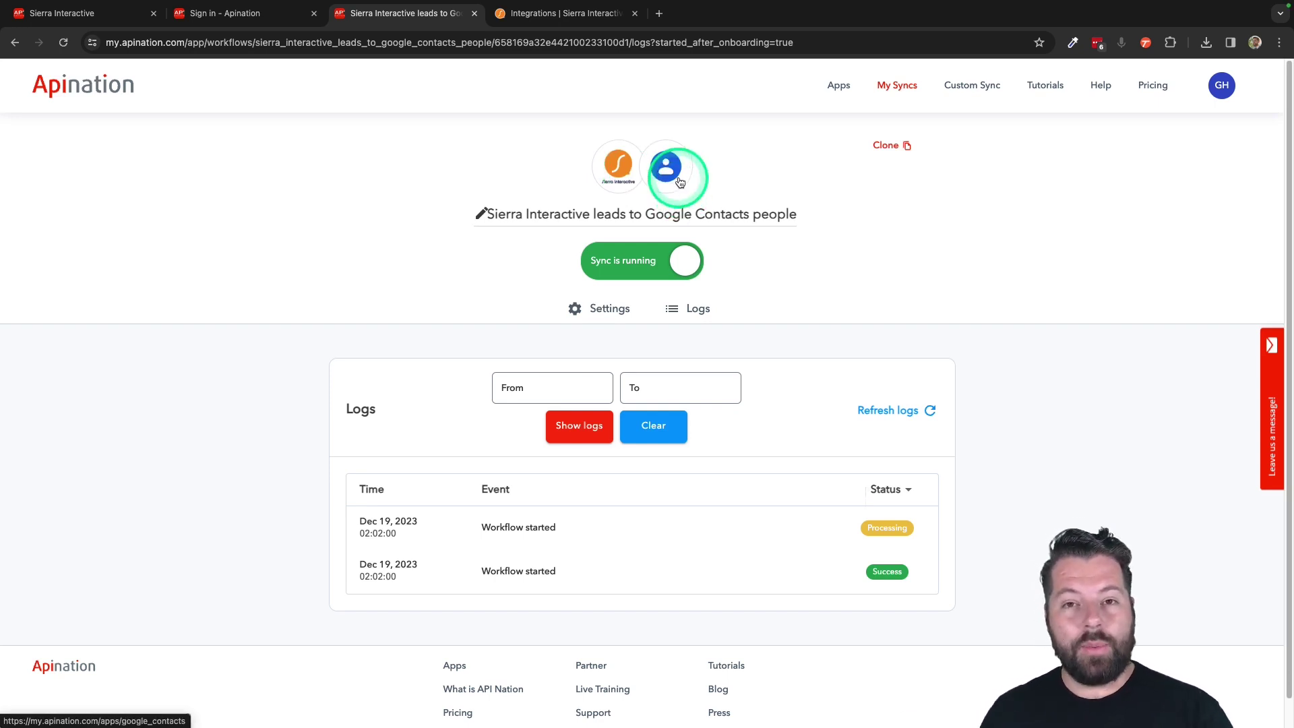
pyautogui.click(620, 173)
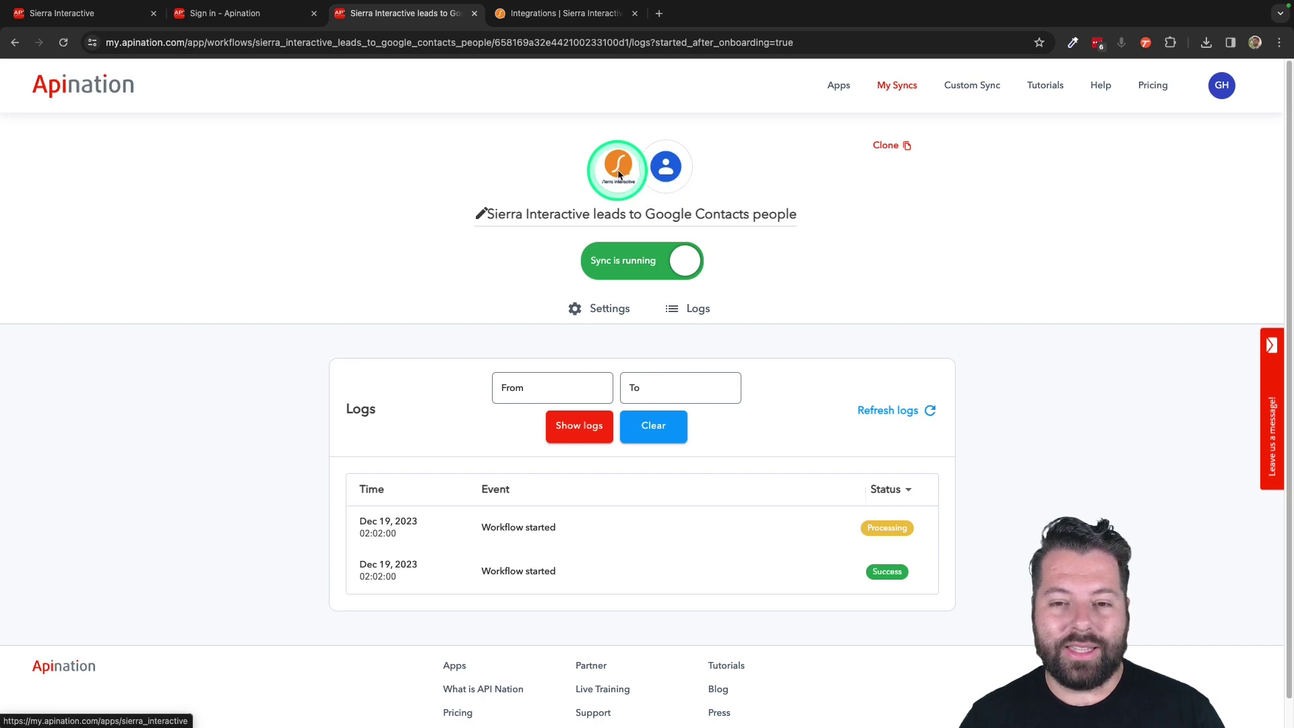
pyautogui.click(620, 174)
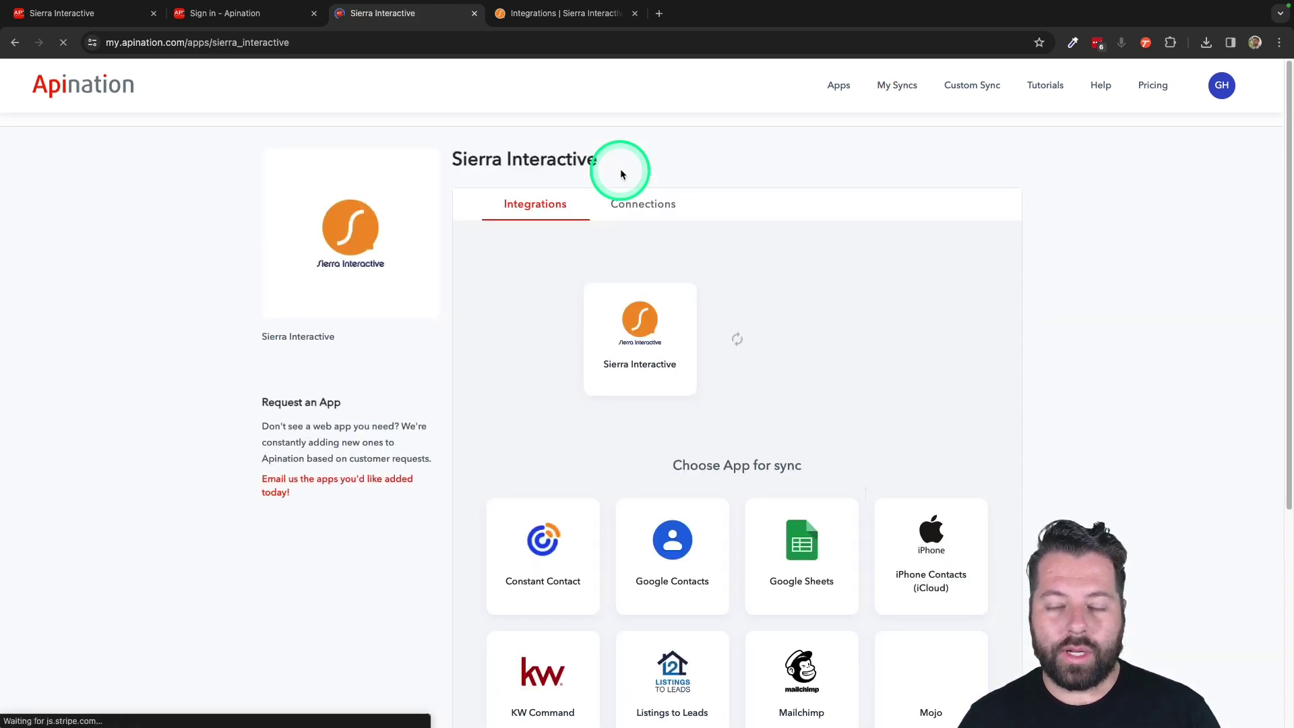
pyautogui.click(700, 297)
pyautogui.scroll(-2, 700, 298)
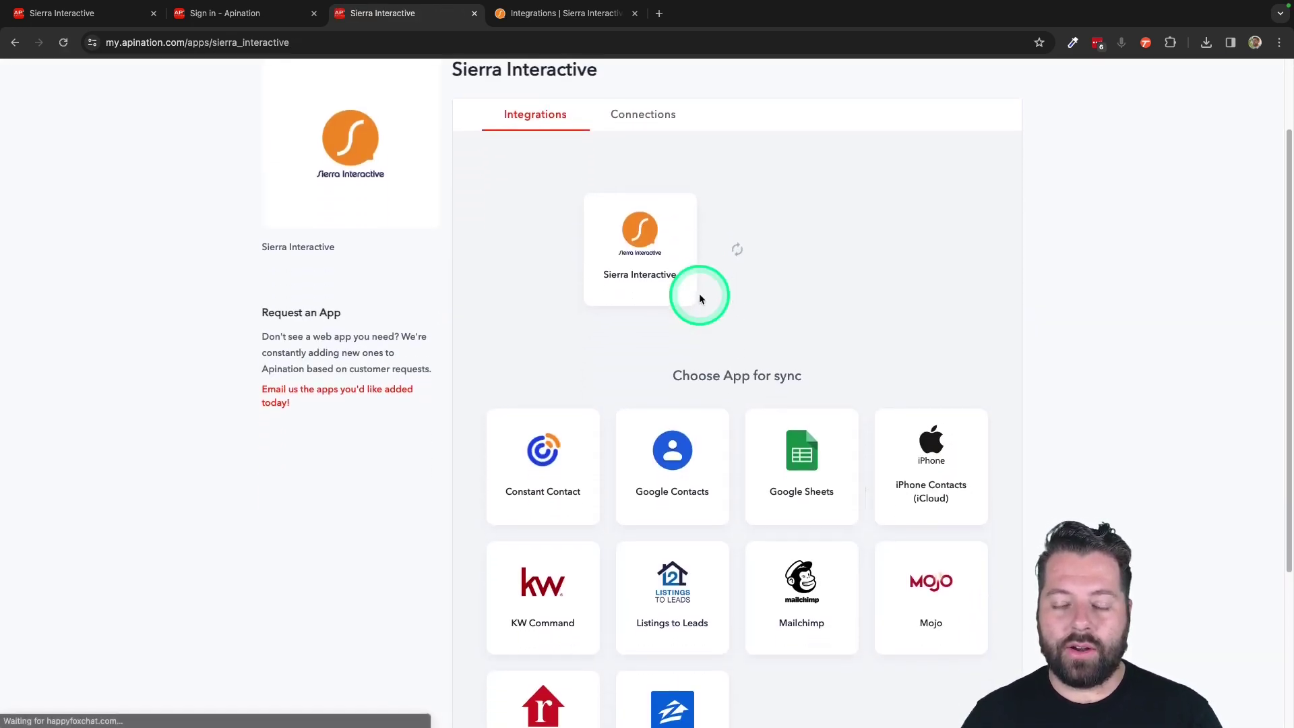
pyautogui.click(673, 450)
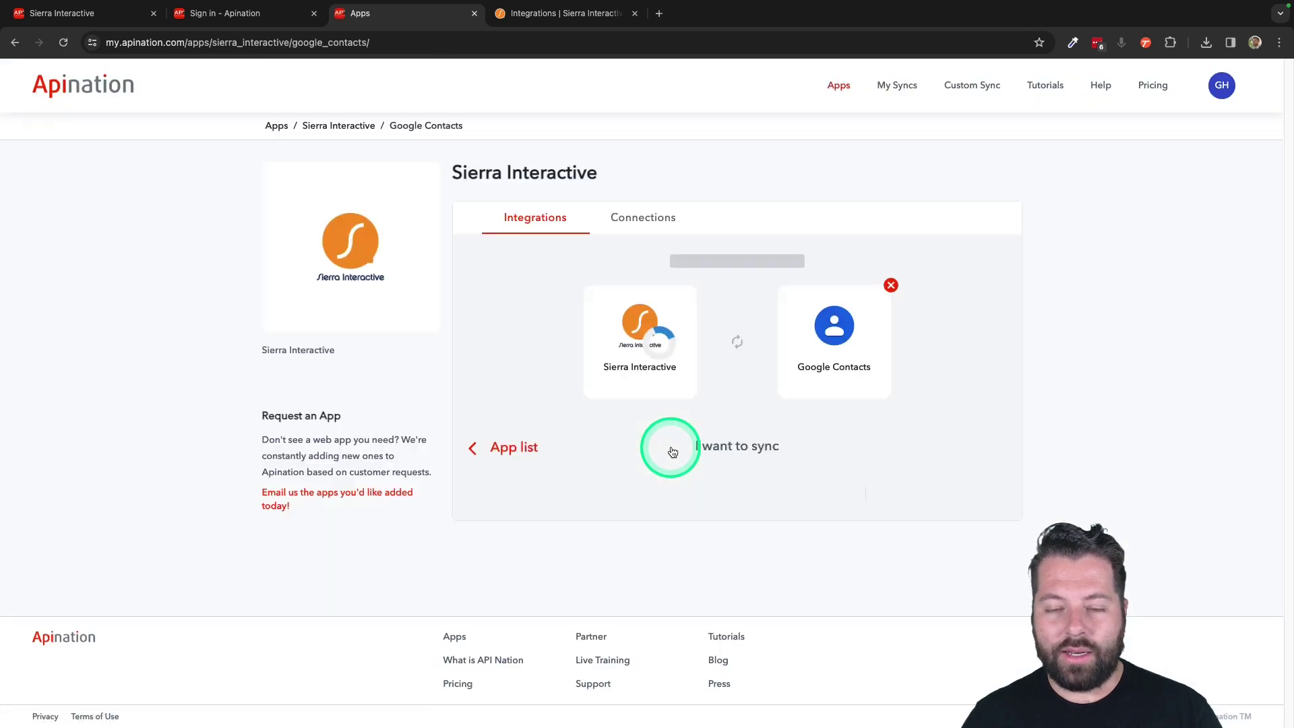
# - Start the Google Contacts contacts to Sierra Interactive leads sync and select the existing Google Contacts and Sierra Interactive connections
pyautogui.click(662, 488)
pyautogui.click(508, 502)
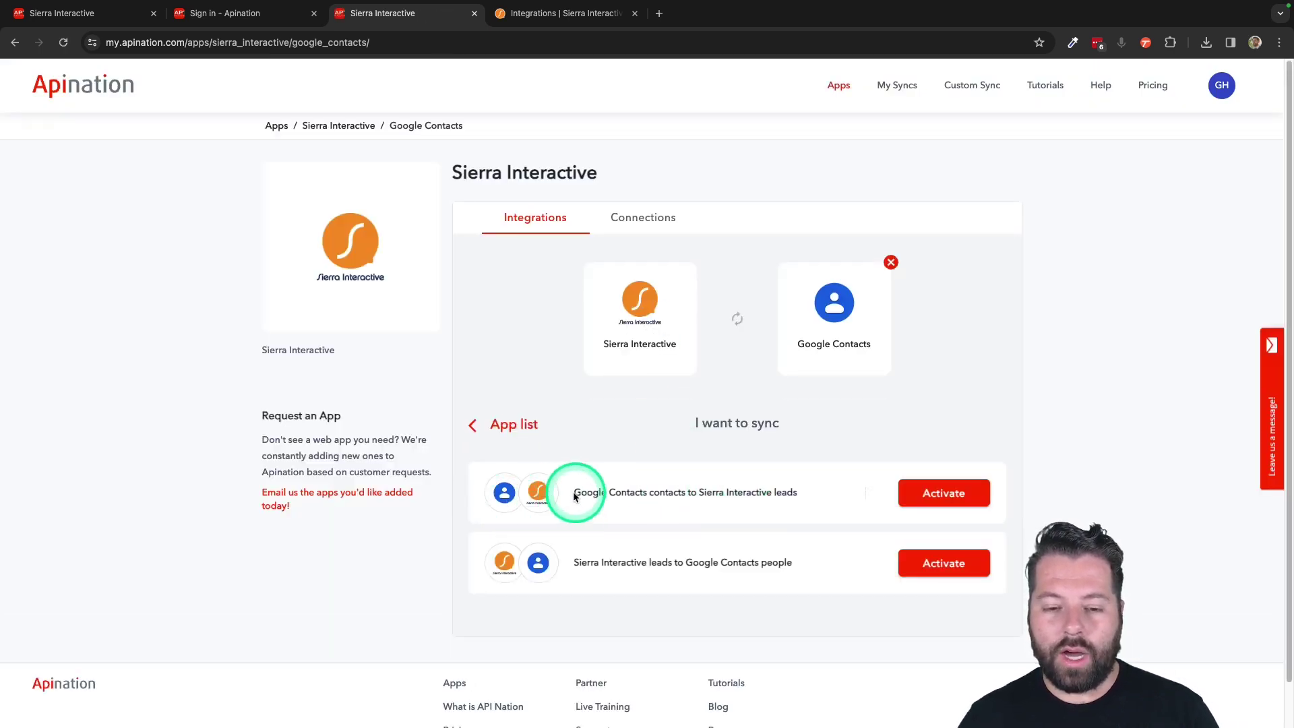
pyautogui.click(944, 494)
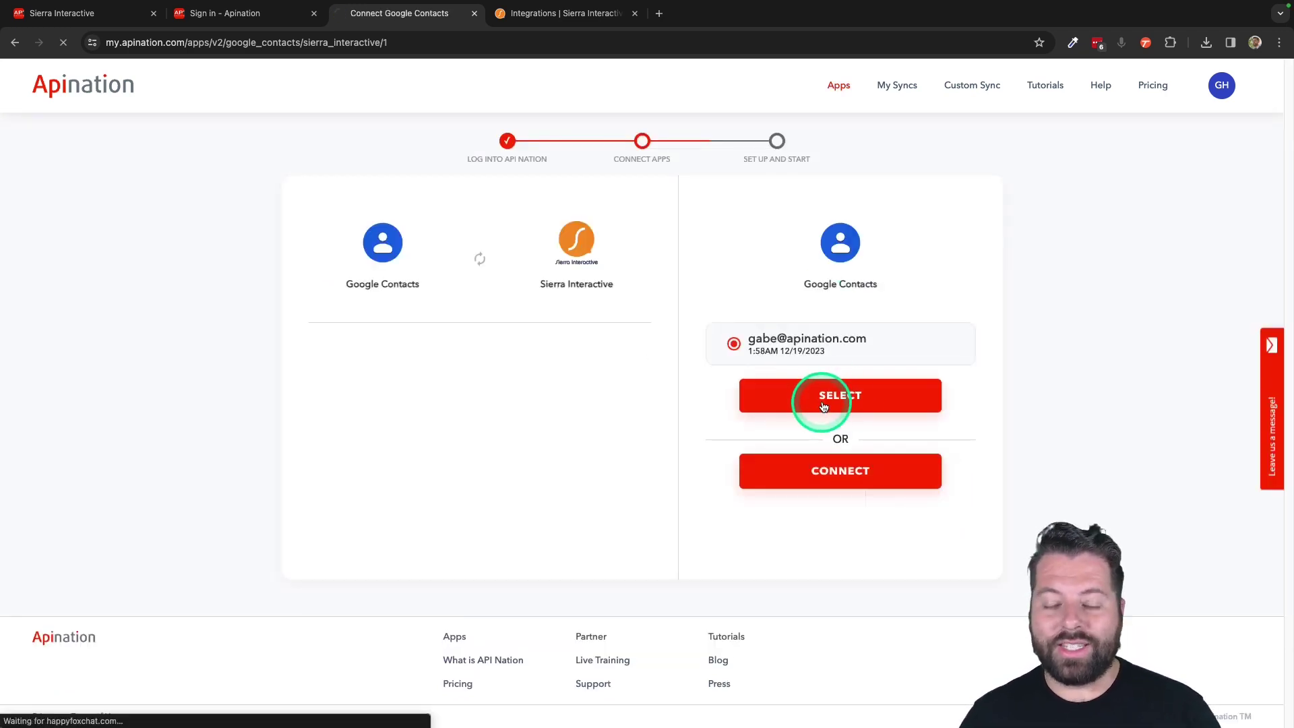
pyautogui.click(824, 405)
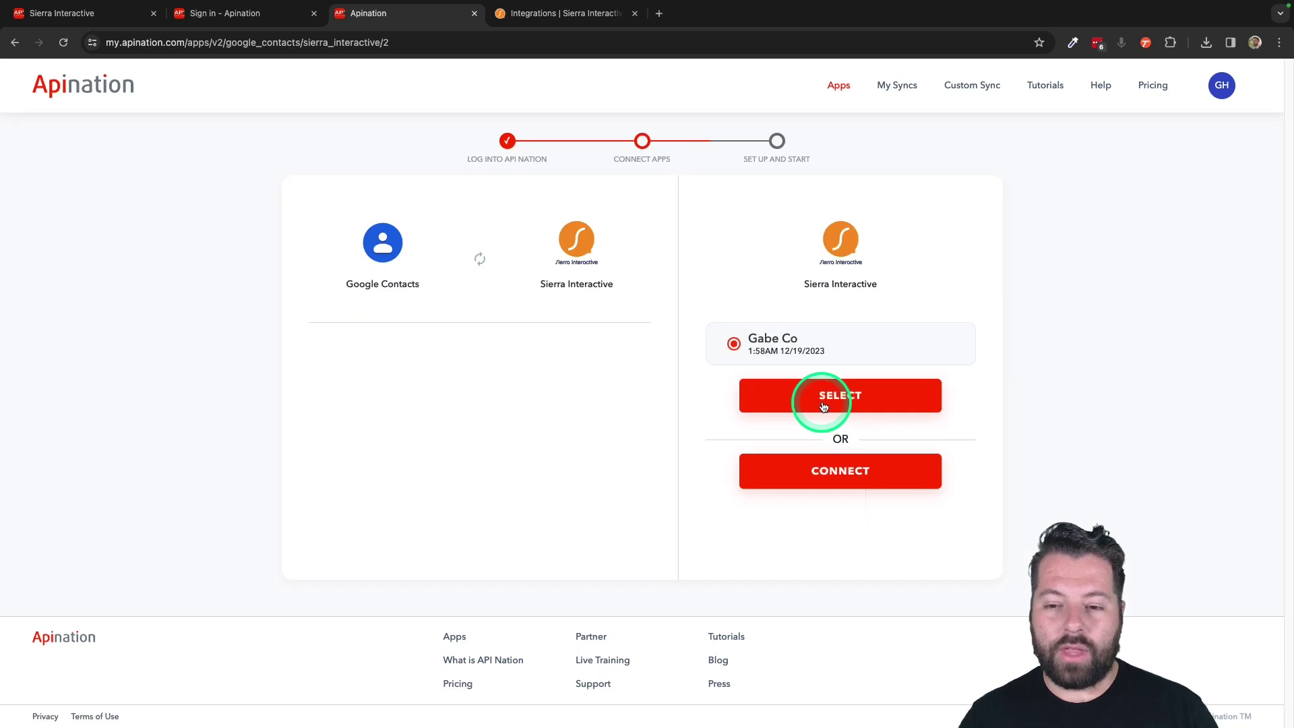
pyautogui.click(824, 406)
pyautogui.click(848, 281)
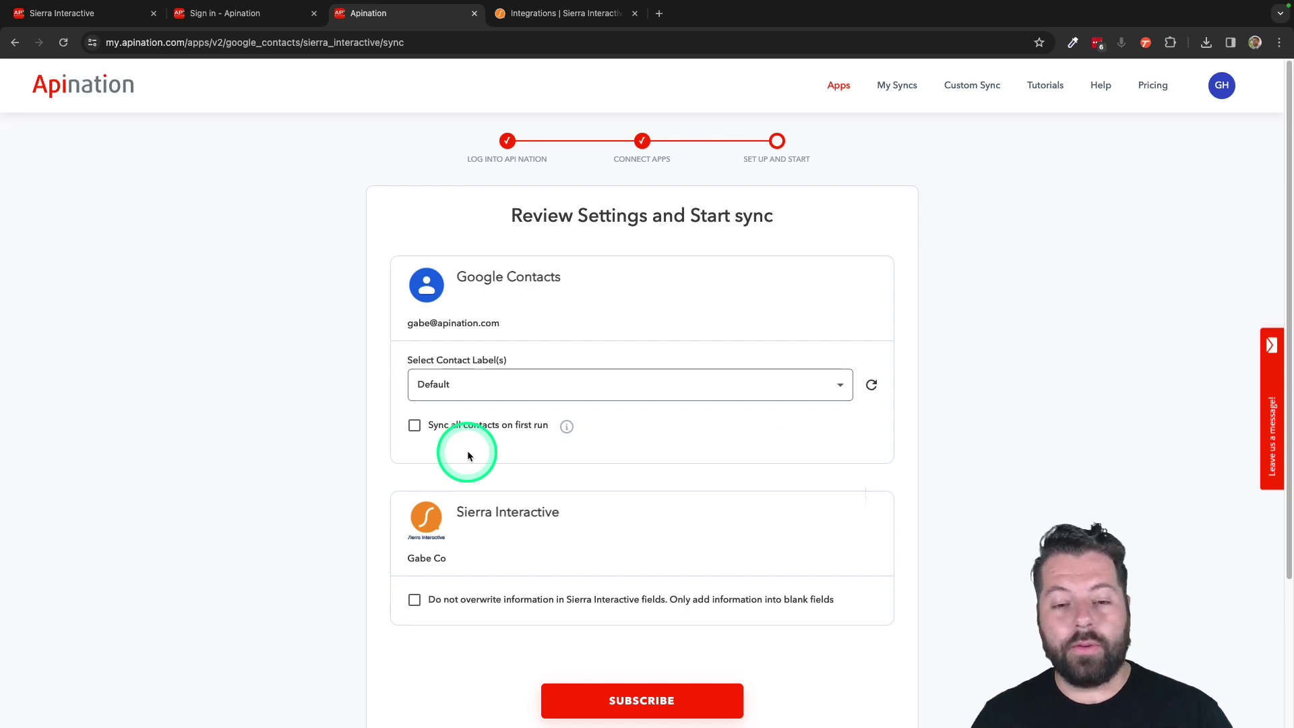
# - Examine the contact labels available for Google Contacts and keep Default selected
pyautogui.click(472, 384)
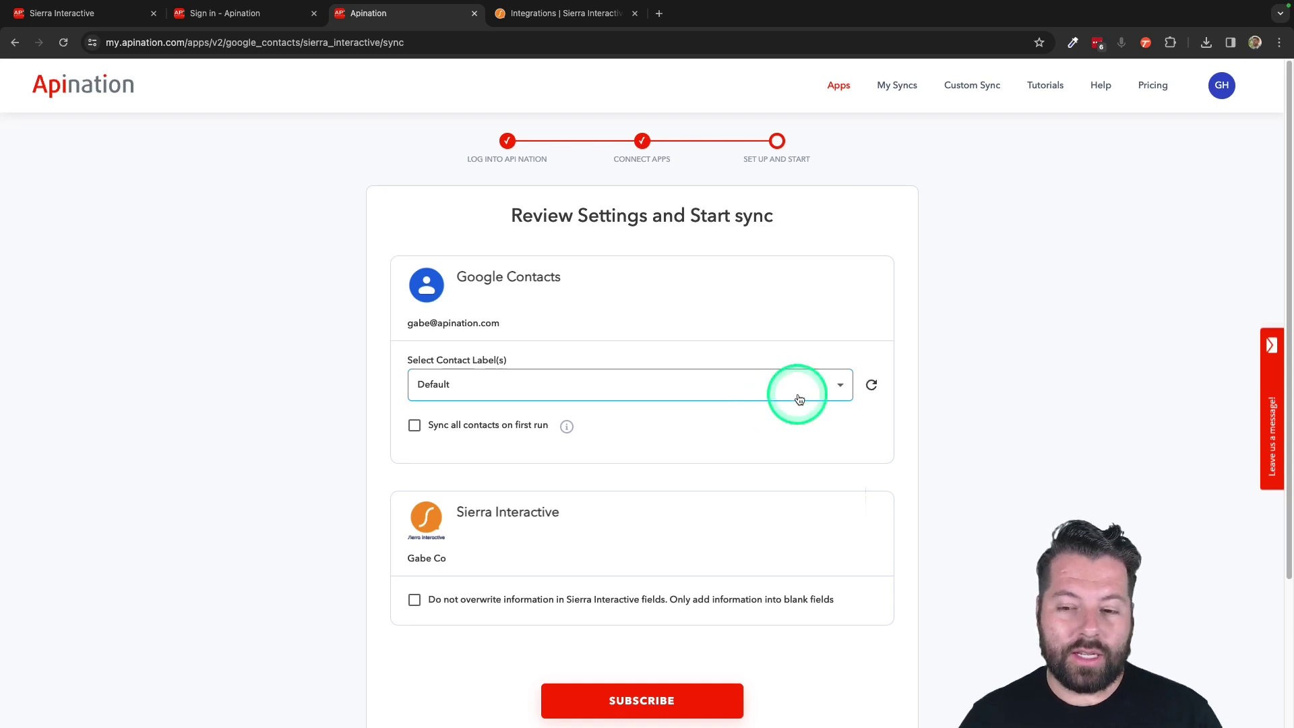
pyautogui.click(840, 386)
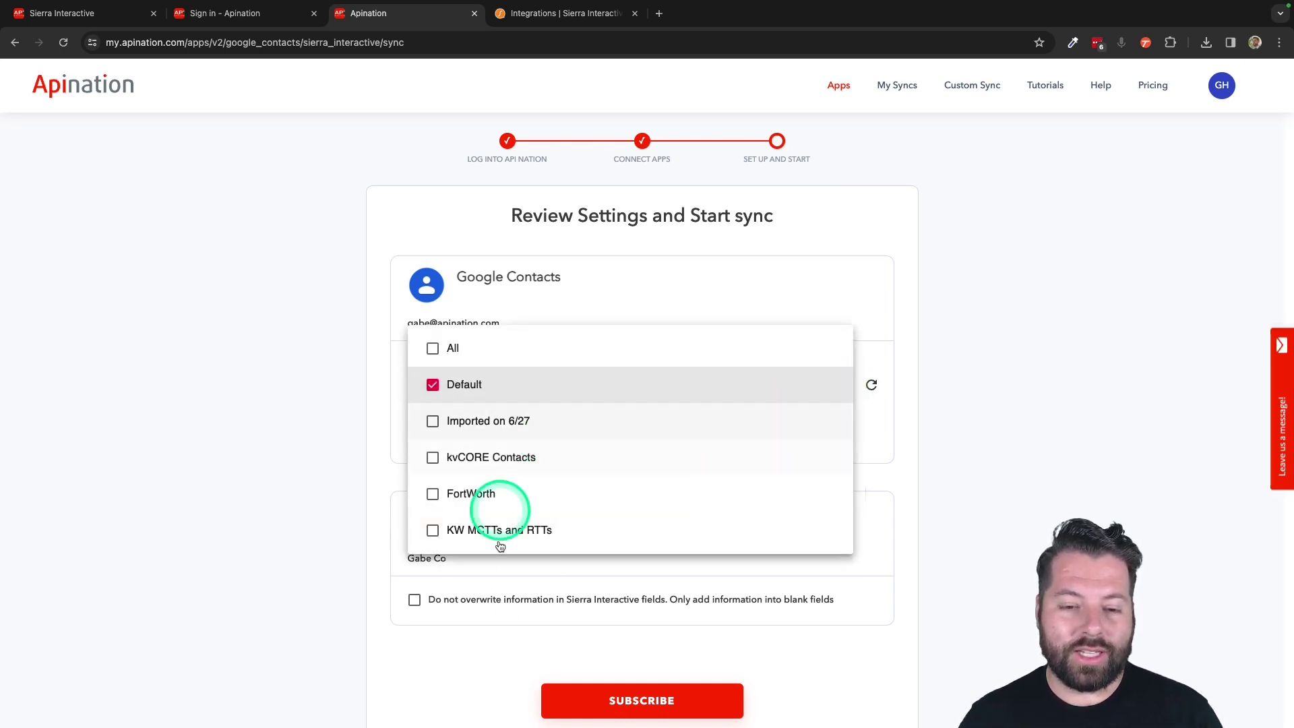
pyautogui.click(379, 519)
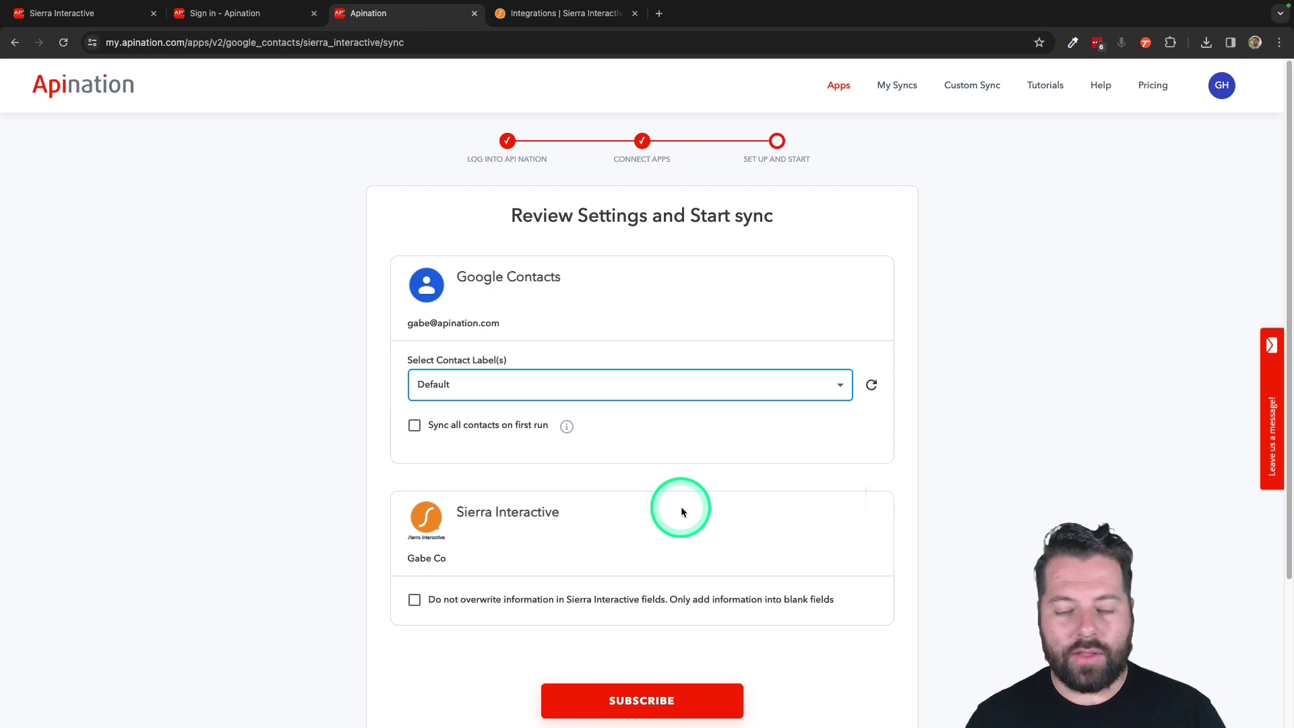
# - Try the option to sync all contacts on first run, turn it off again and subscribe to the sync
pyautogui.scroll(-5, 681, 509)
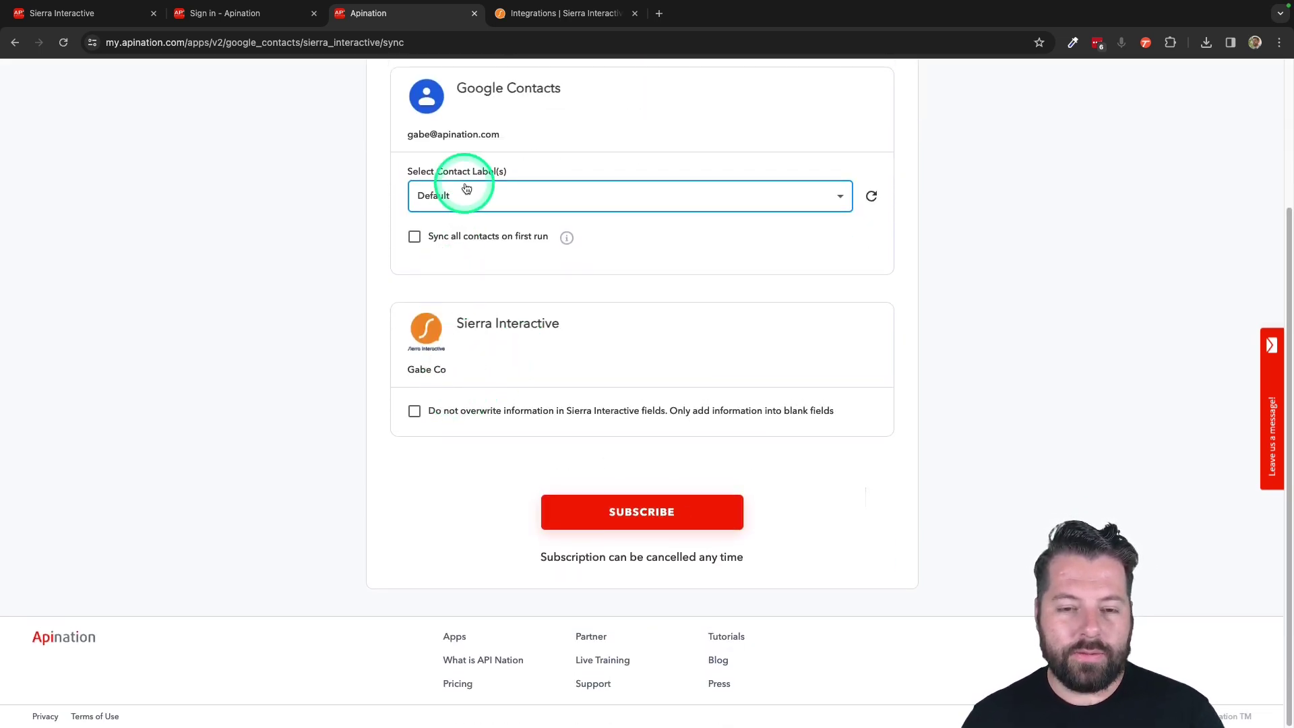
pyautogui.click(449, 243)
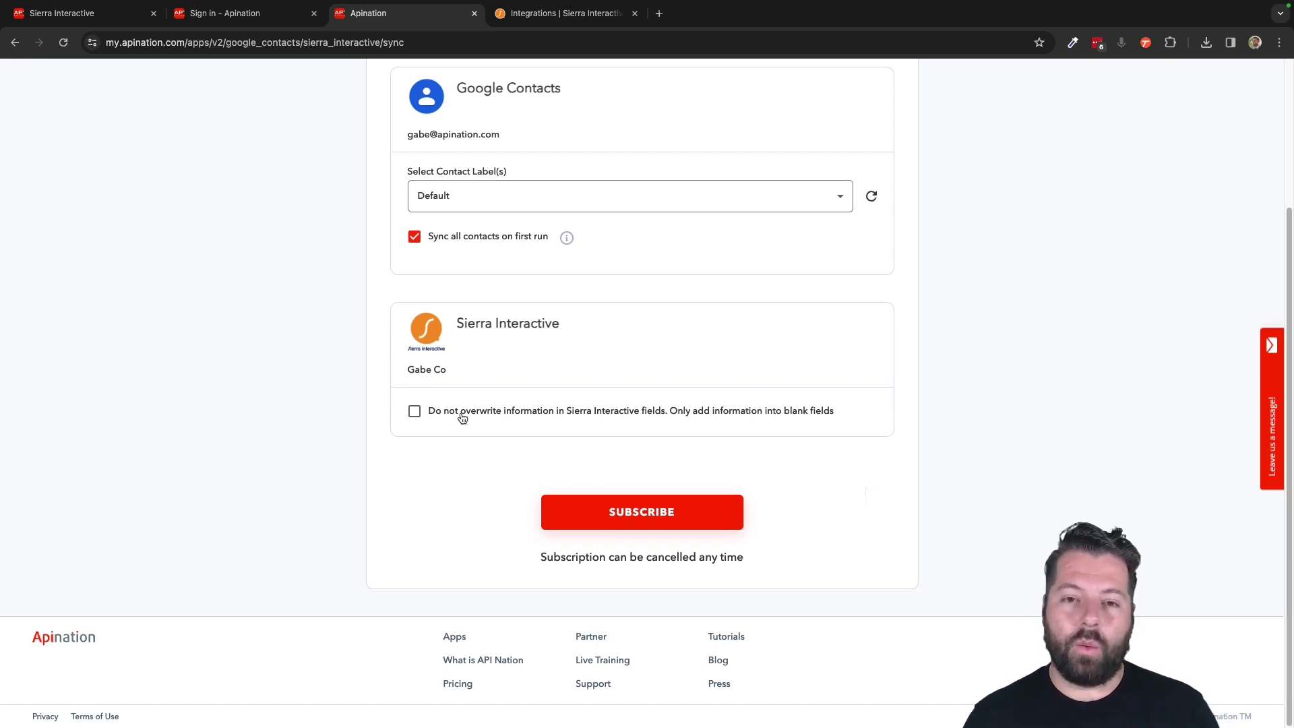
pyautogui.click(626, 512)
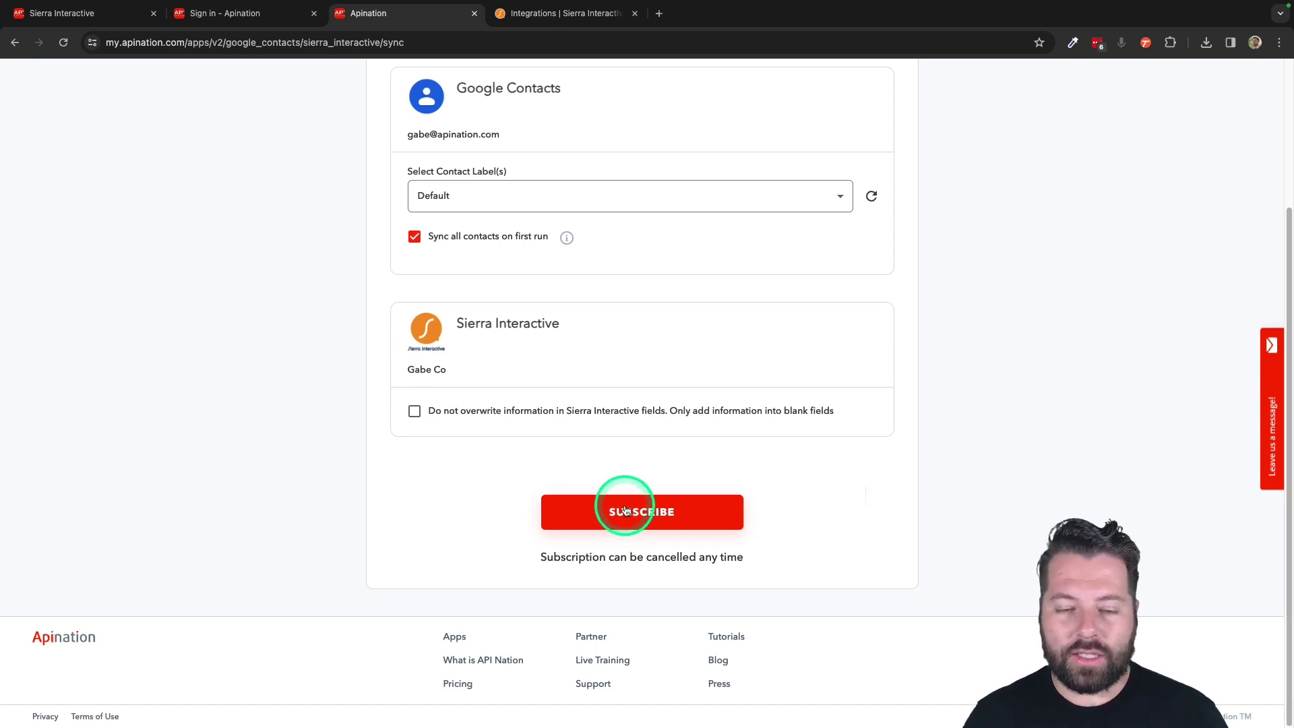
pyautogui.click(470, 236)
pyautogui.click(700, 511)
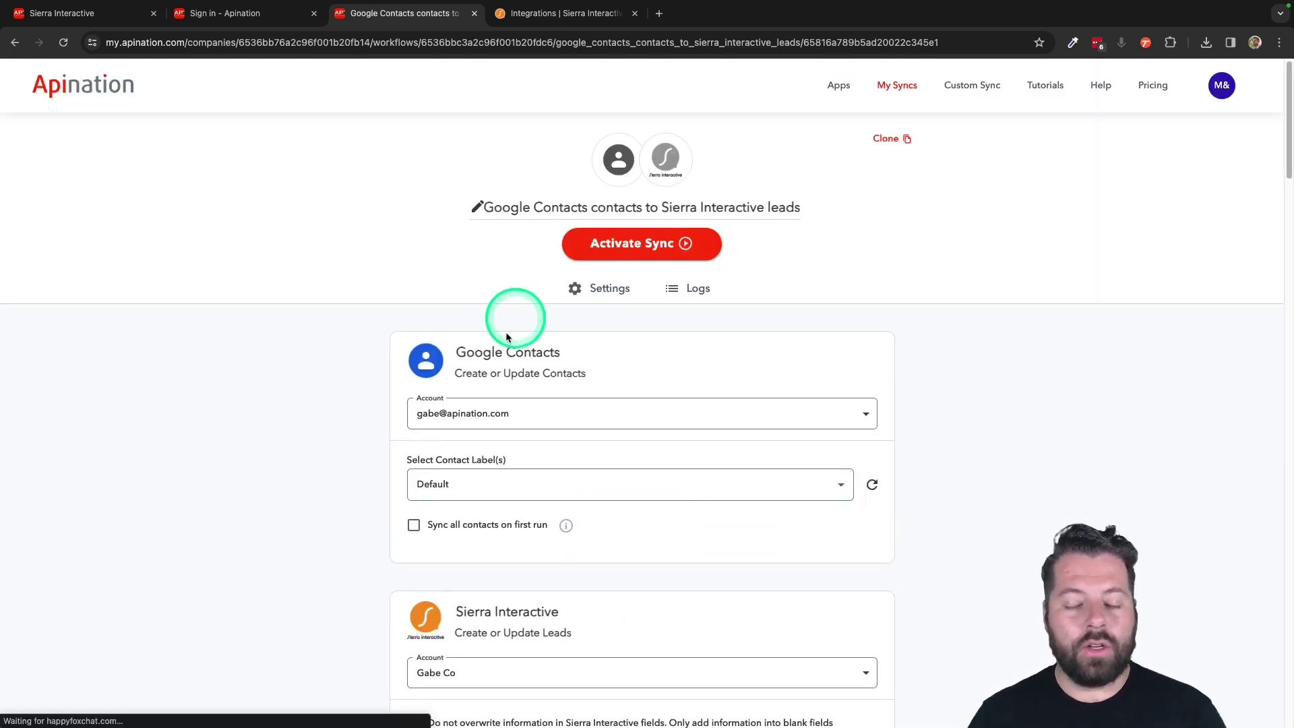
# - Map the Google Contacts Email field to the required Password (create only) field of the Sierra Interactive lead
pyautogui.scroll(-5, 621, 595)
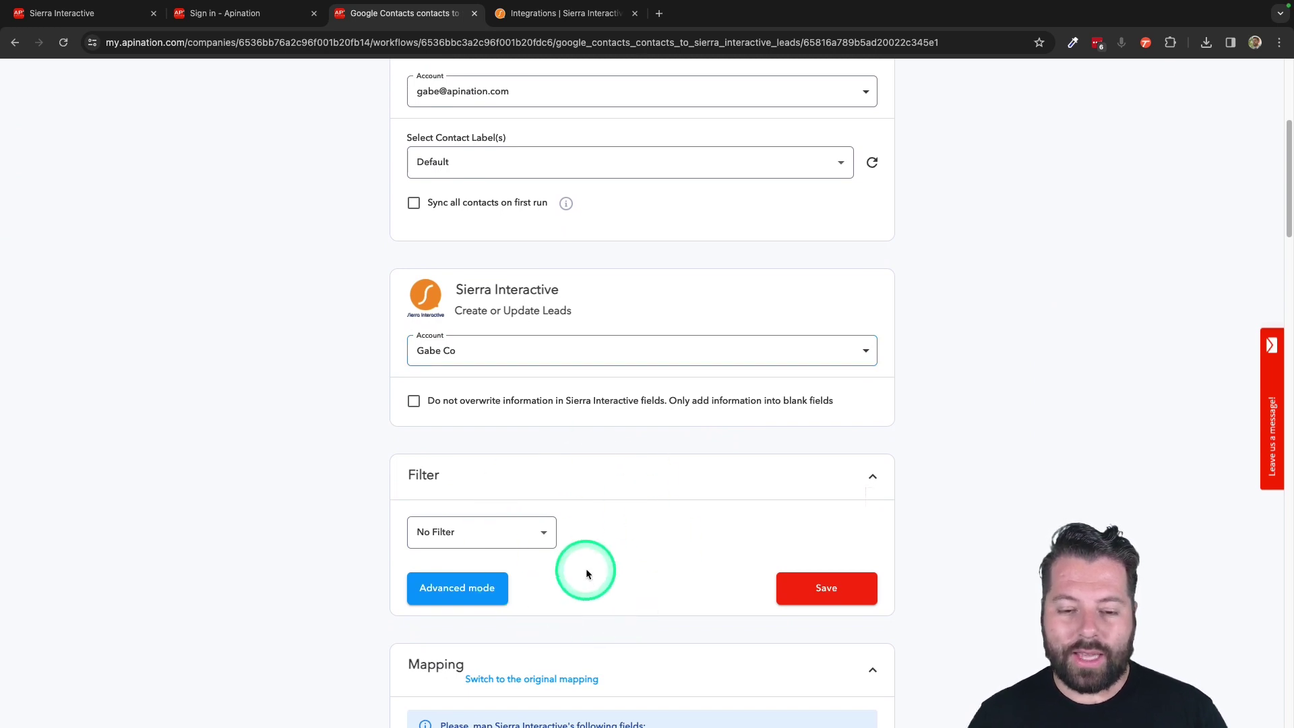
pyautogui.scroll(-3, 585, 568)
pyautogui.scroll(-2, 585, 561)
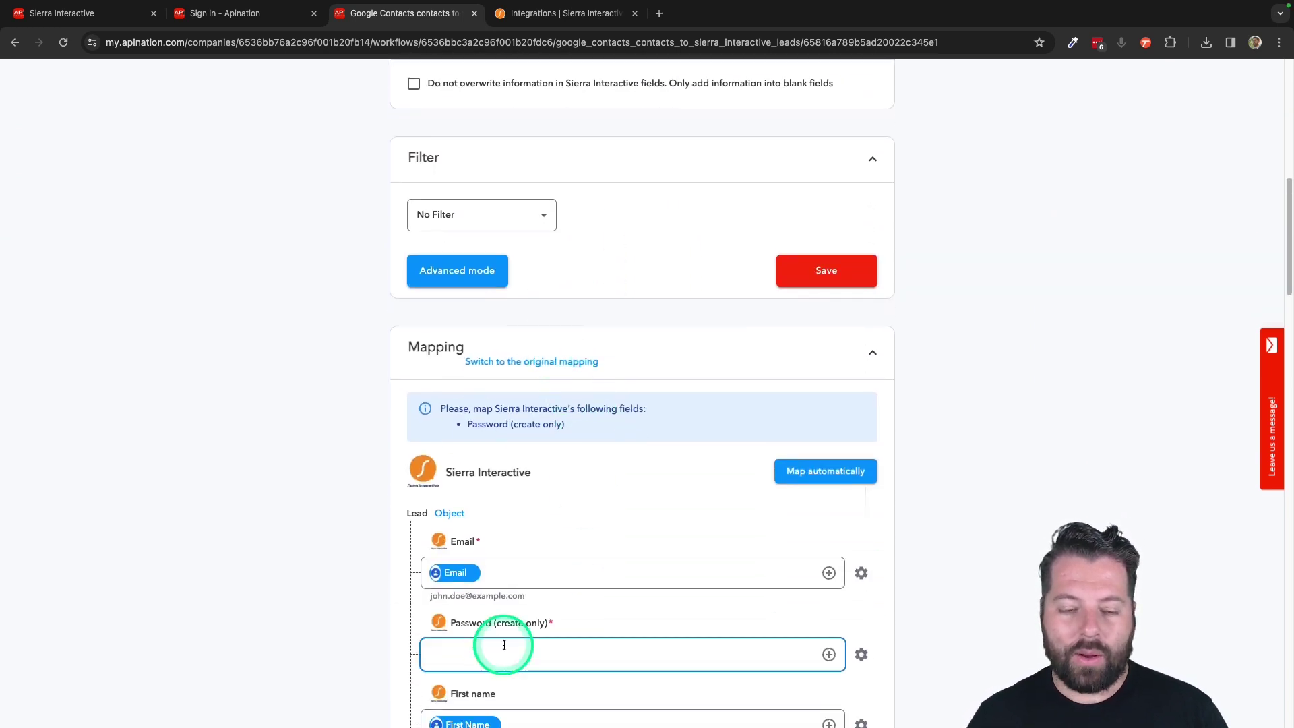
pyautogui.scroll(-3, 497, 645)
pyautogui.scroll(-1, 504, 645)
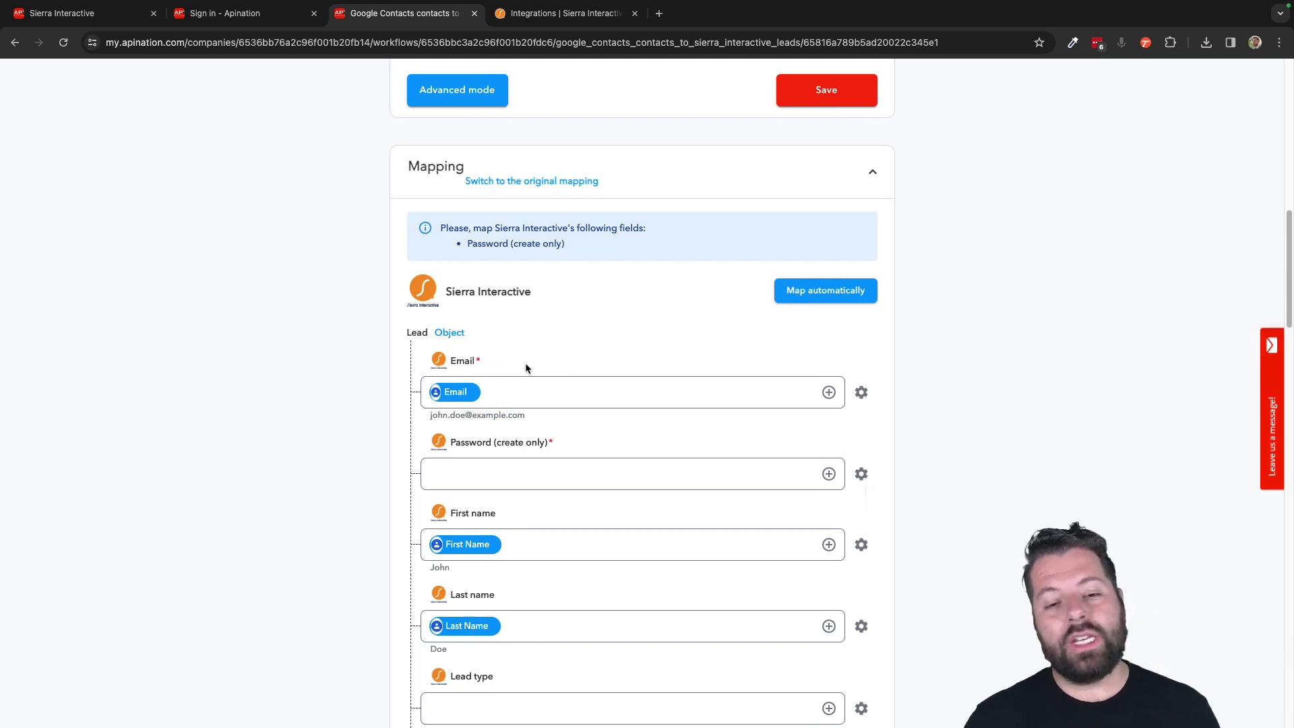
pyautogui.scroll(-2, 526, 368)
pyautogui.click(448, 395)
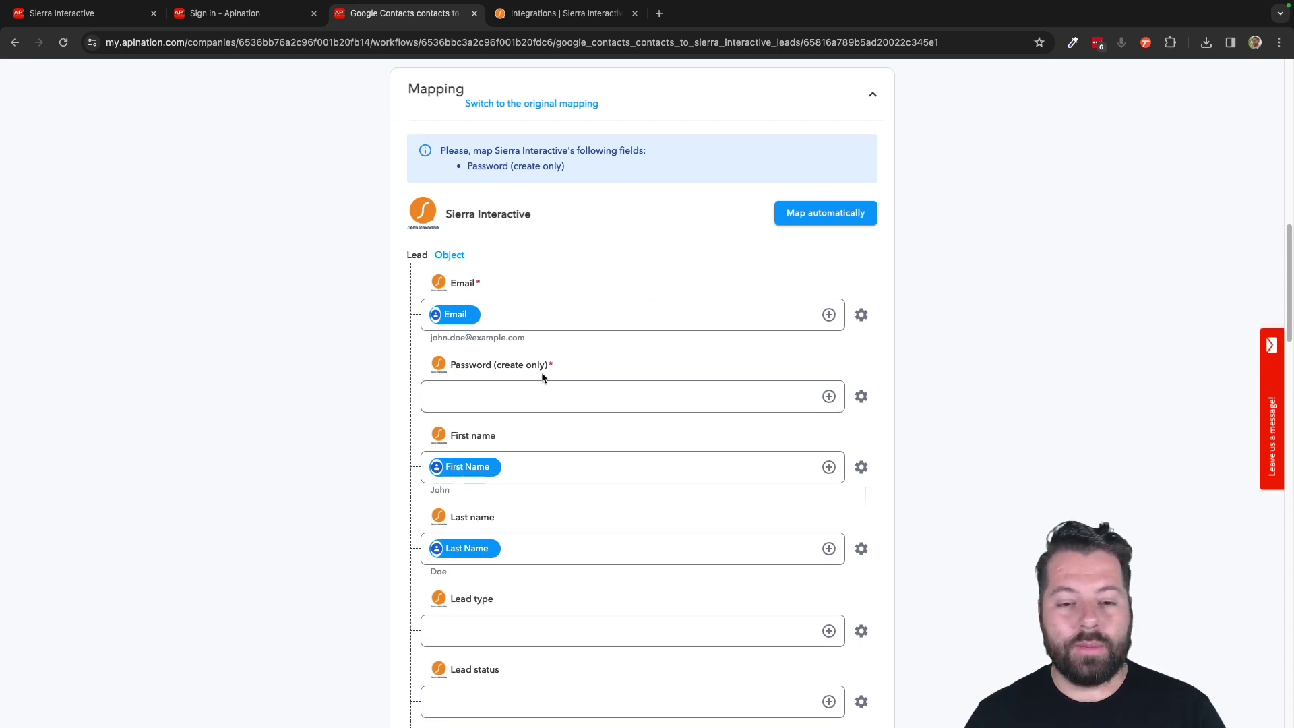
pyautogui.click(439, 317)
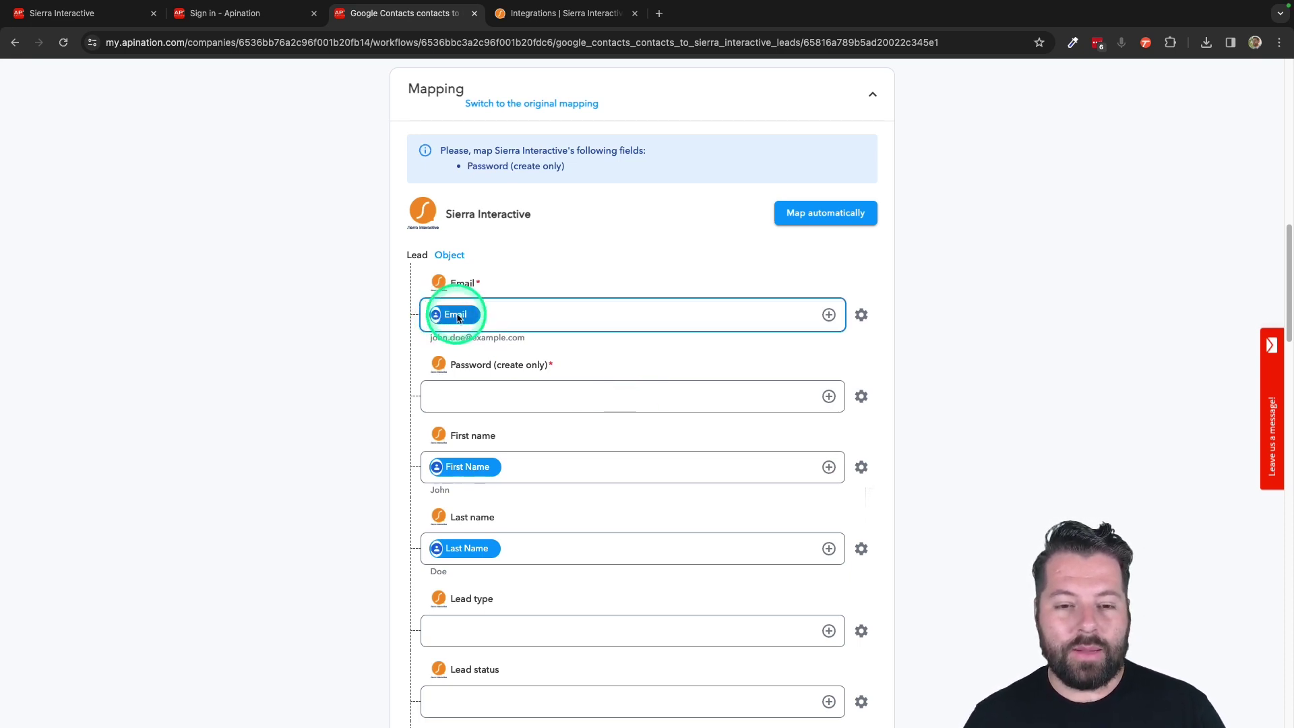
pyautogui.click(488, 394)
pyautogui.click(830, 396)
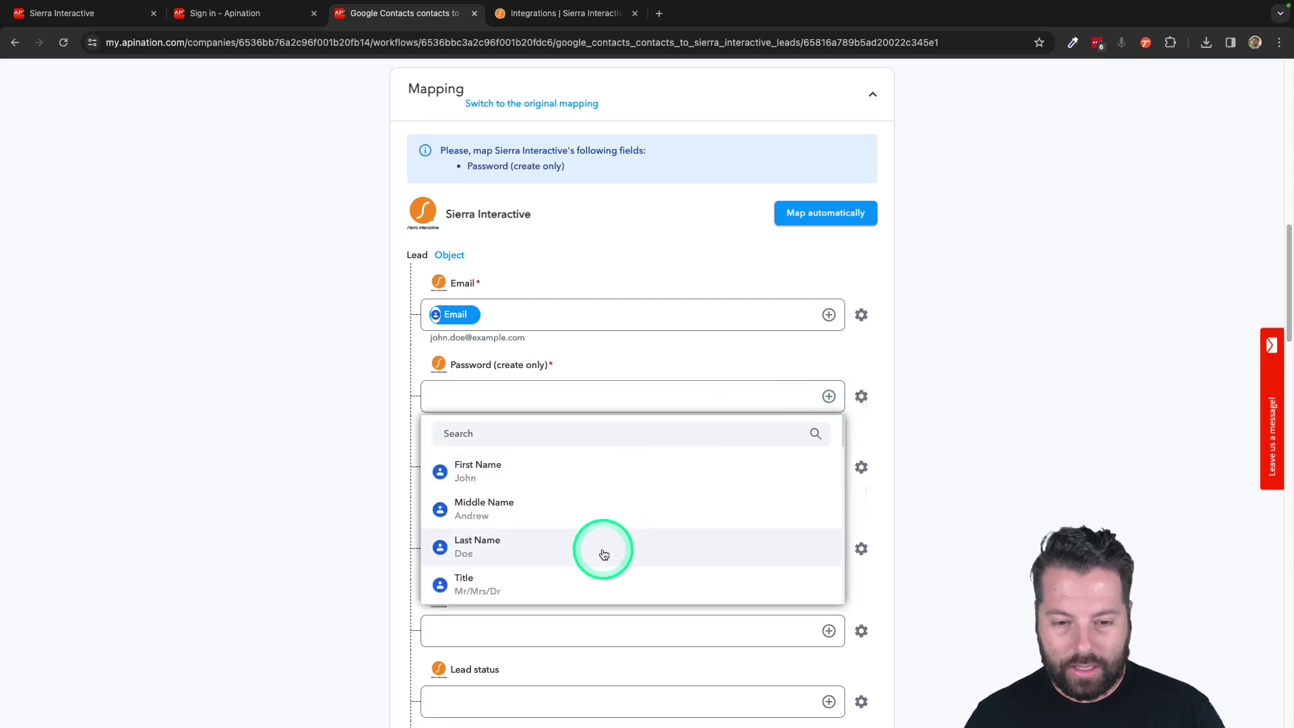
pyautogui.click(596, 434)
pyautogui.write('em')
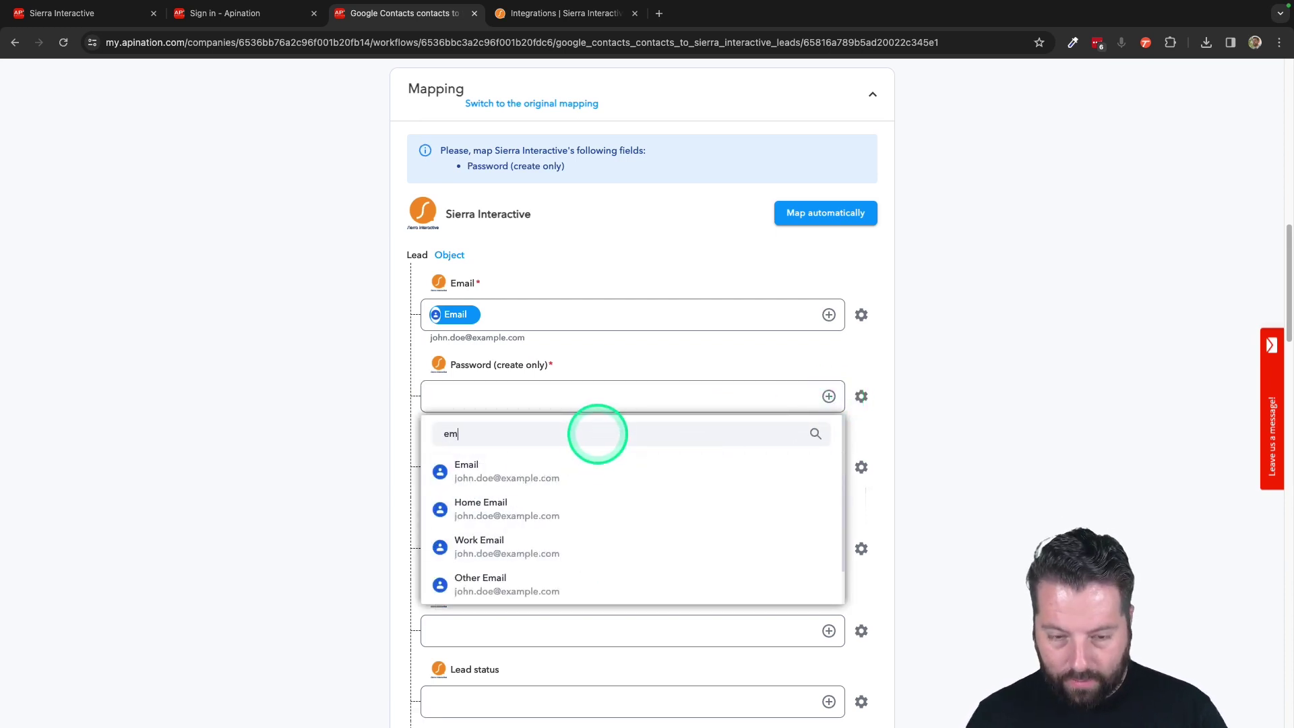
pyautogui.click(546, 476)
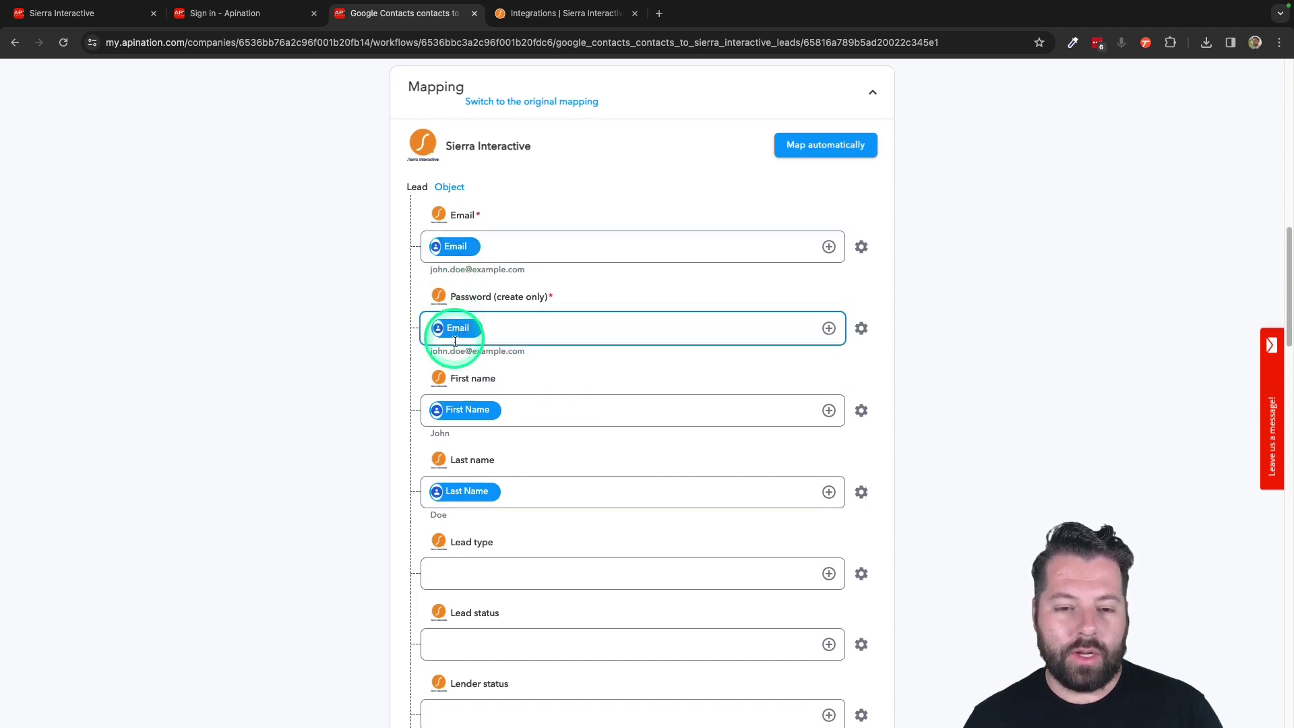
# - Review the lead field mappings and look through the Google Contacts fields available for Source without mapping one
pyautogui.scroll(-2, 542, 381)
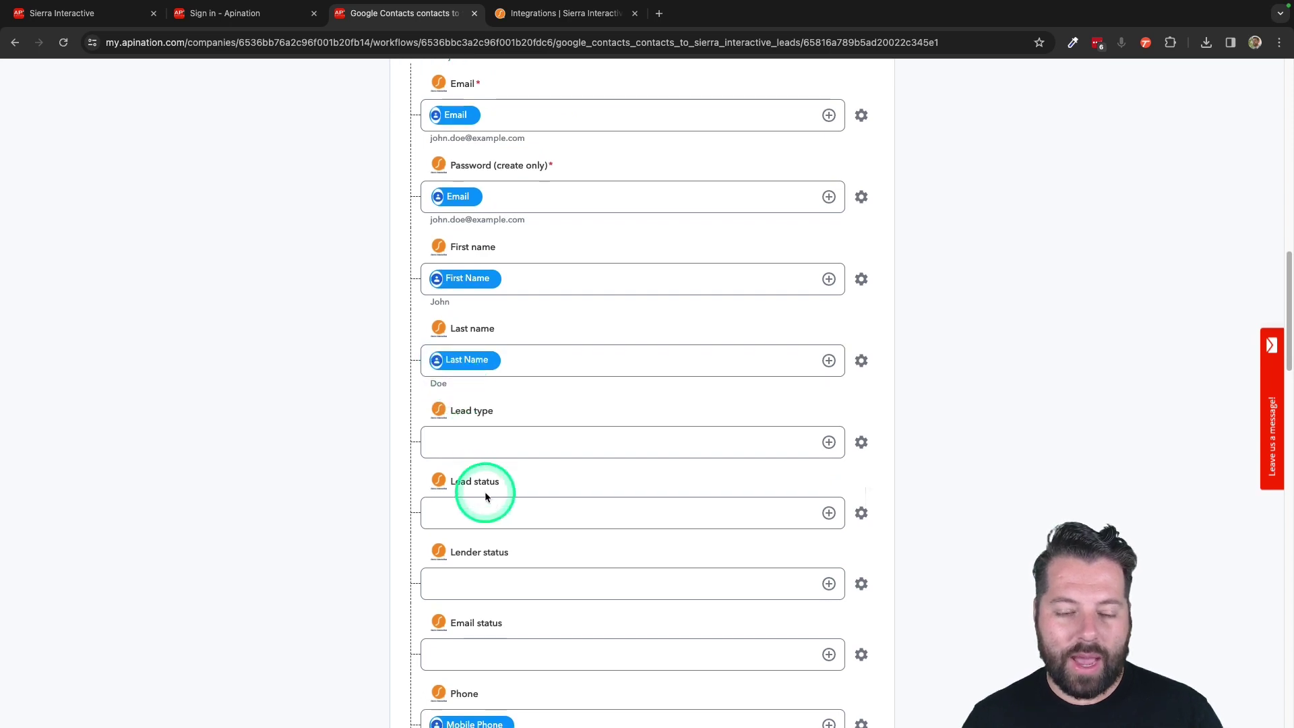
pyautogui.scroll(-6, 485, 496)
pyautogui.scroll(-2, 485, 493)
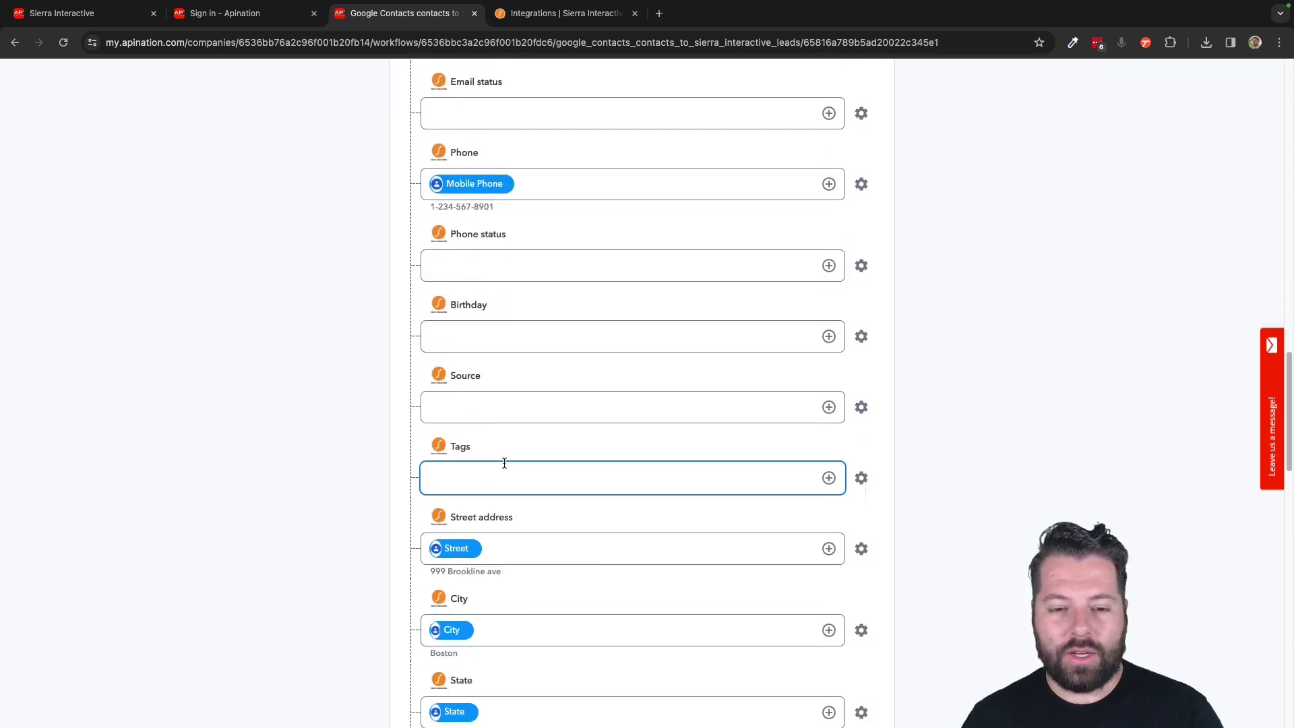
pyautogui.click(829, 405)
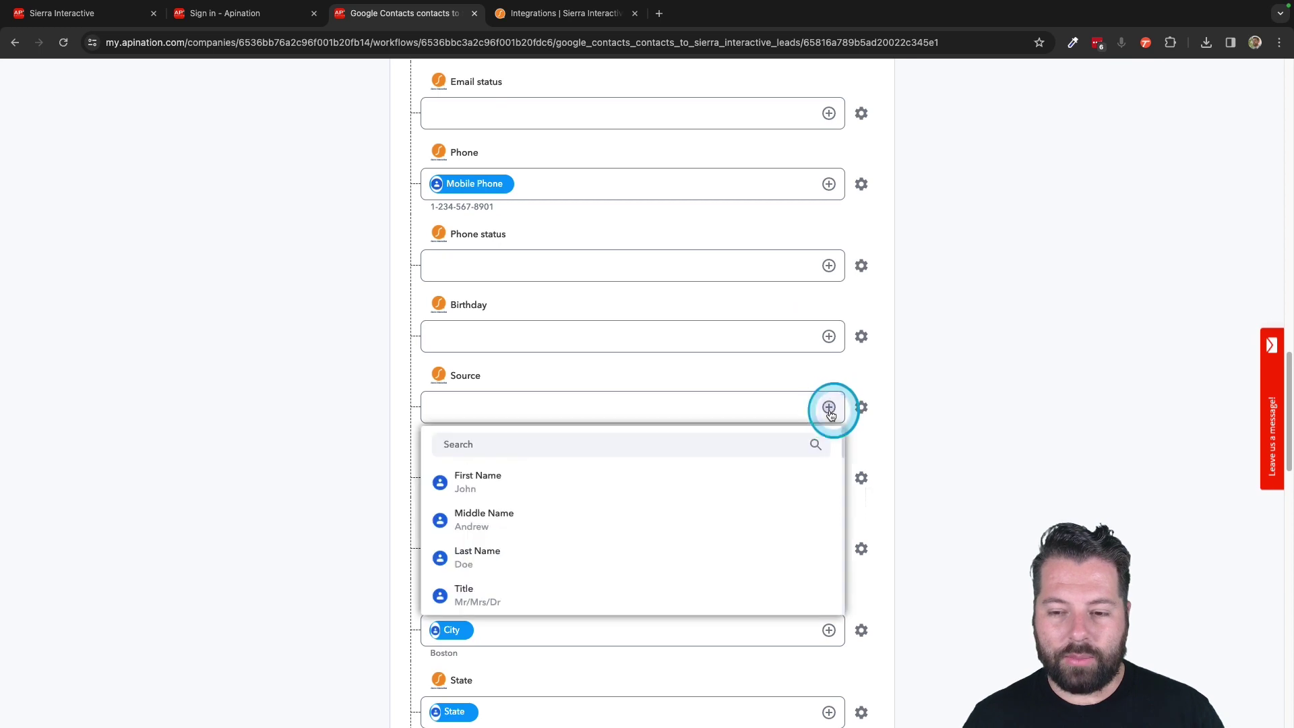
pyautogui.click(392, 453)
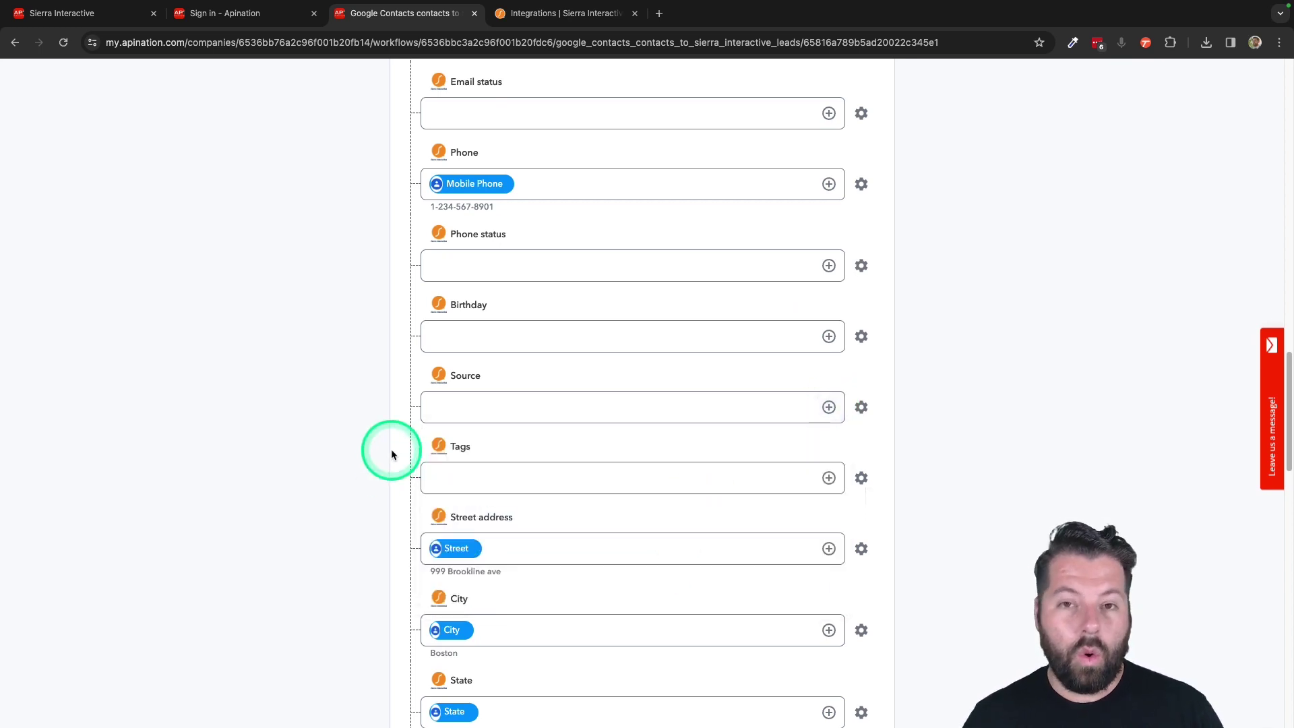
# - Set the Sierra Interactive lead's Tags field to the fixed text GoogleContacts
pyautogui.click(456, 482)
pyautogui.click(536, 541)
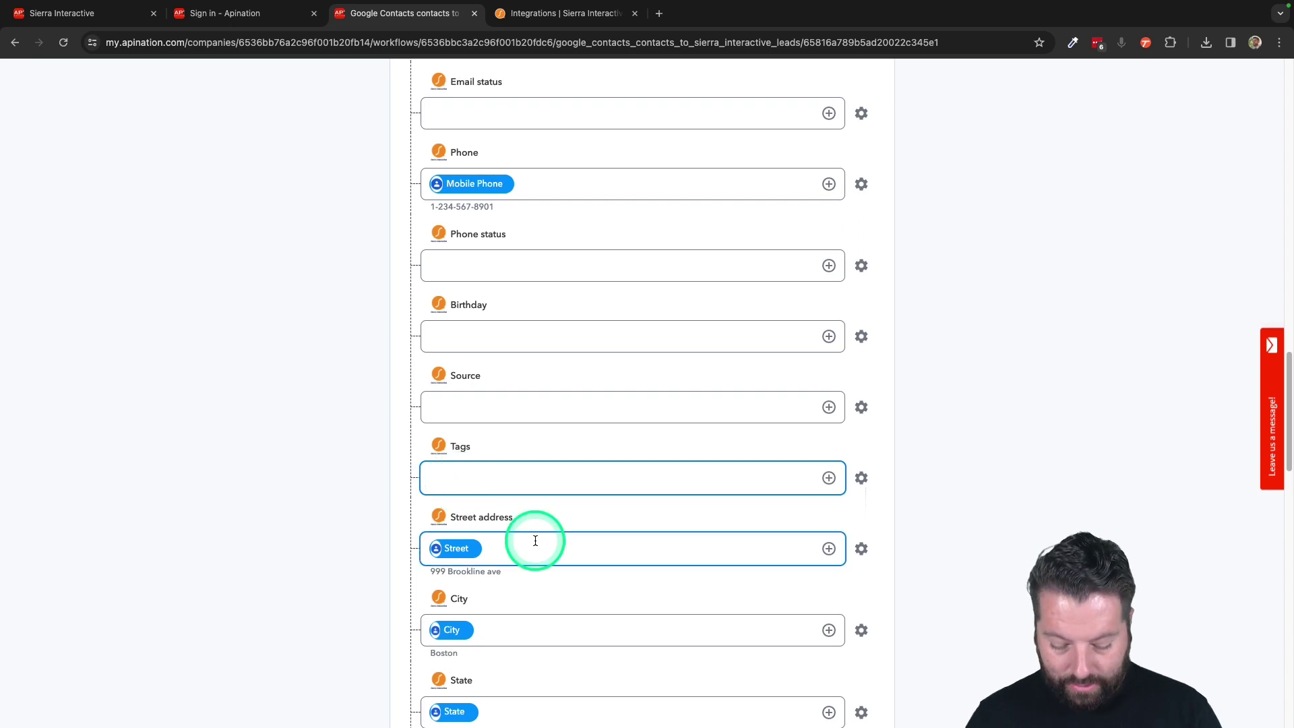
pyautogui.write('GoogleContacts')
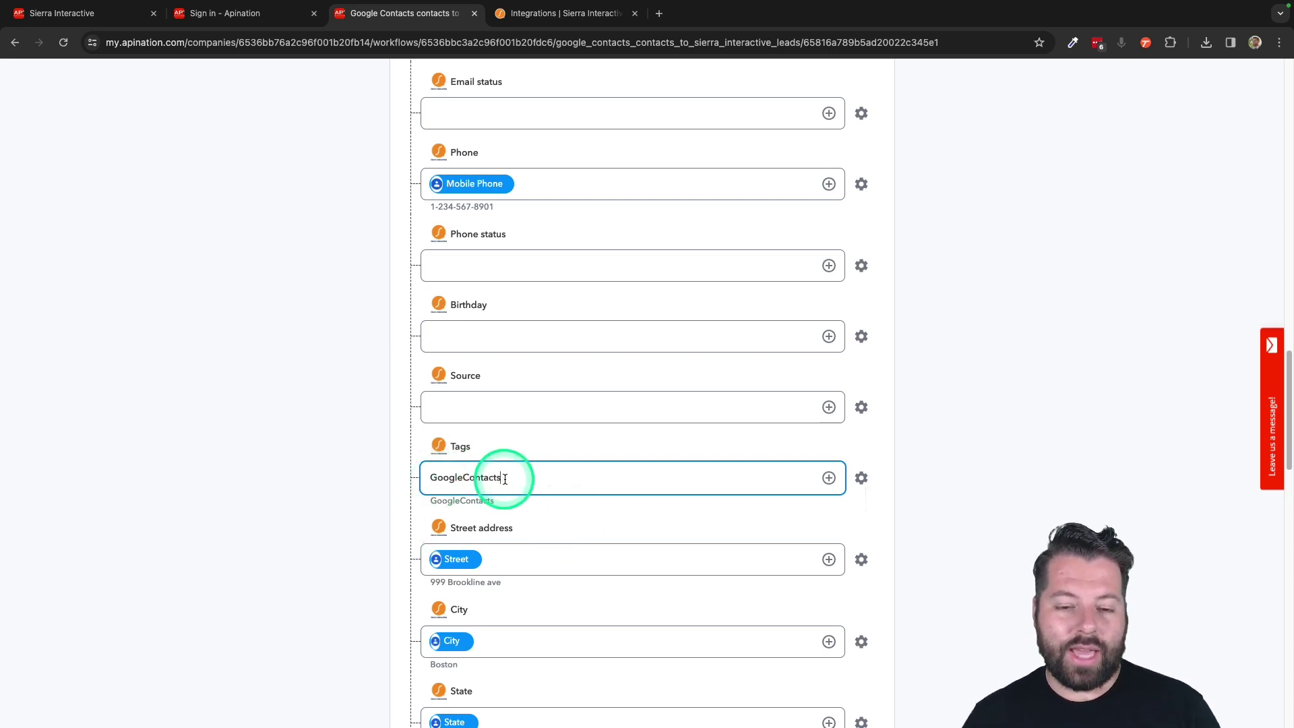
pyautogui.click(392, 449)
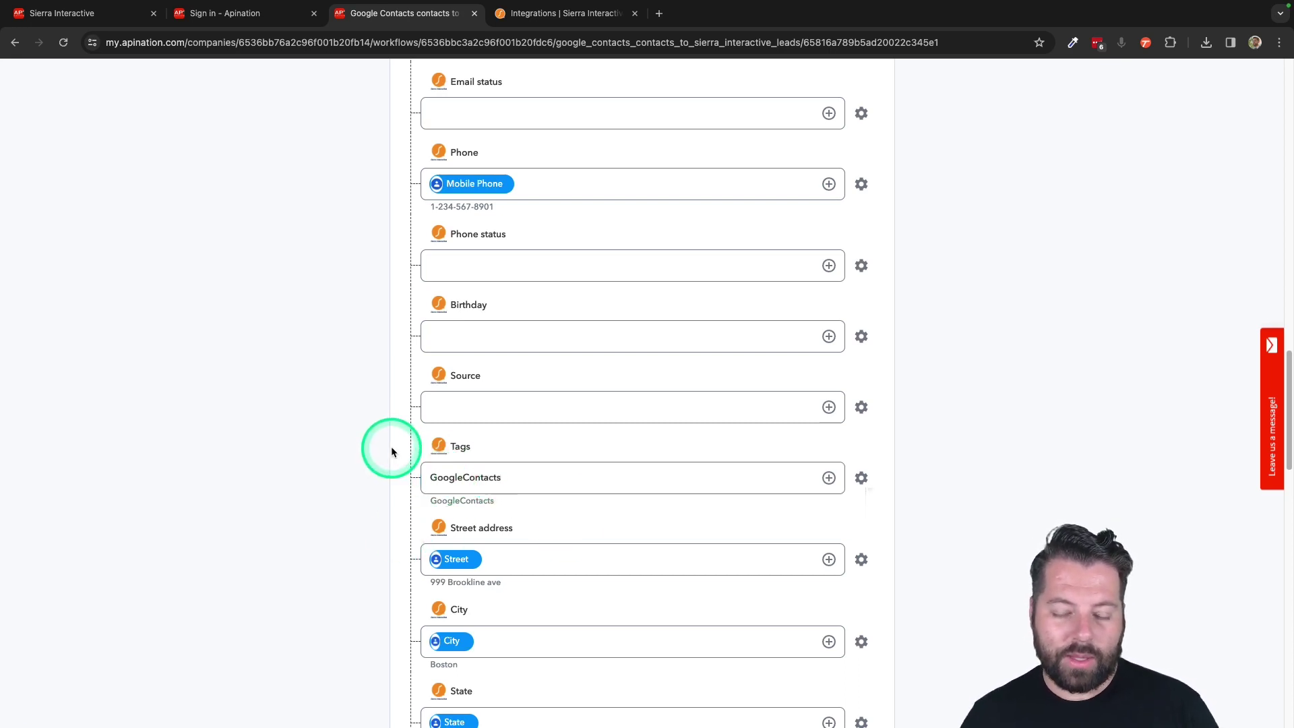
# - Activate the Google Contacts contacts to Sierra Interactive leads sync and go to the My Syncs overview
pyautogui.click(465, 399)
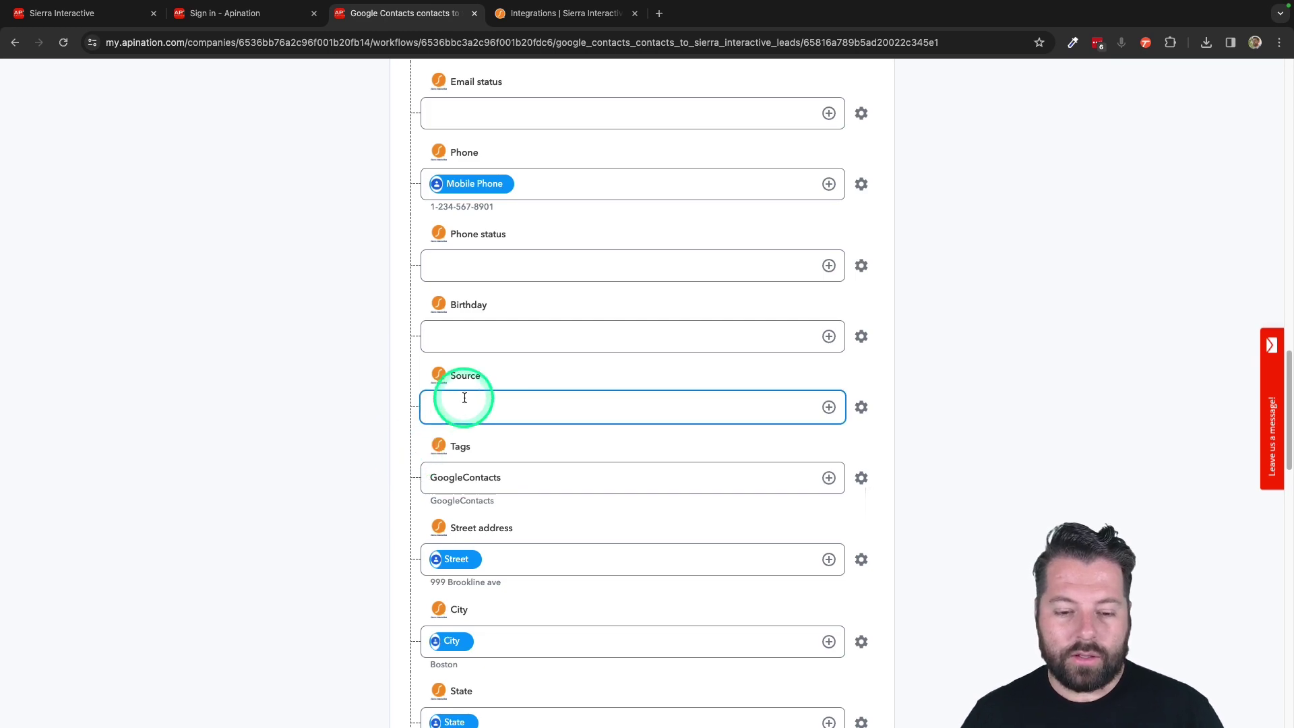
pyautogui.scroll(-10, 465, 398)
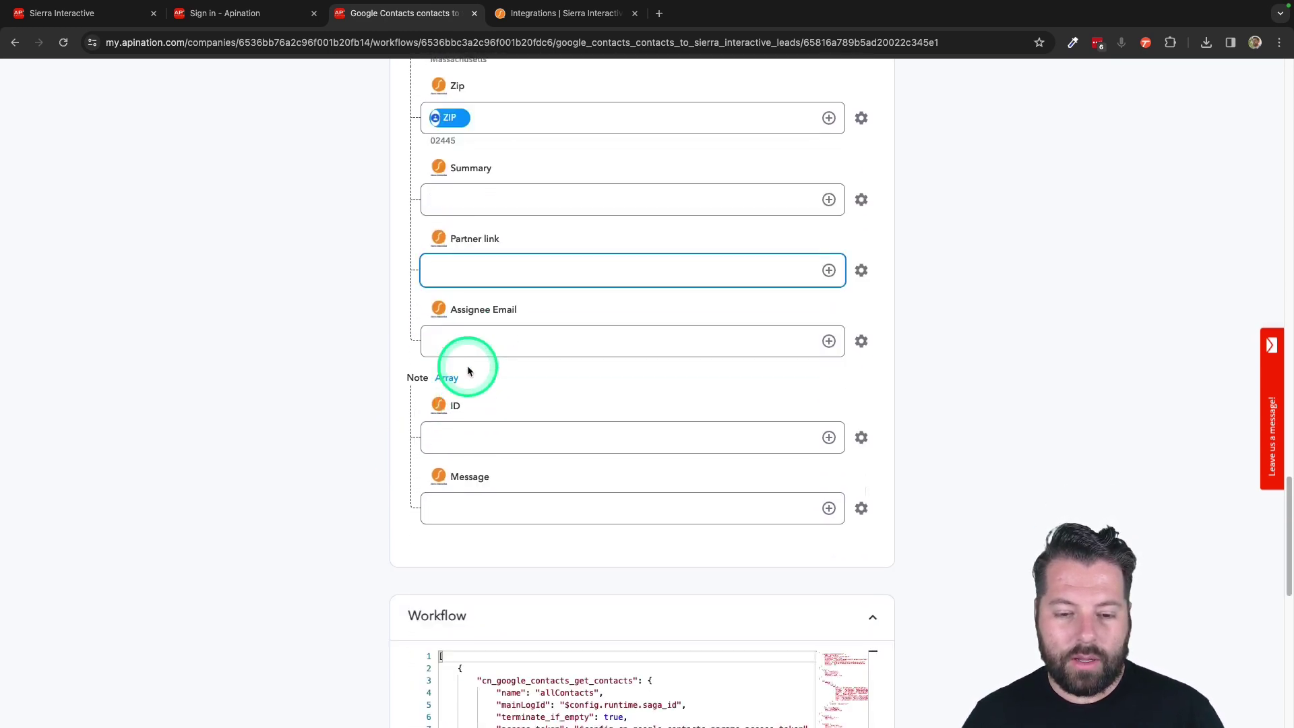
pyautogui.scroll(15, 729, 523)
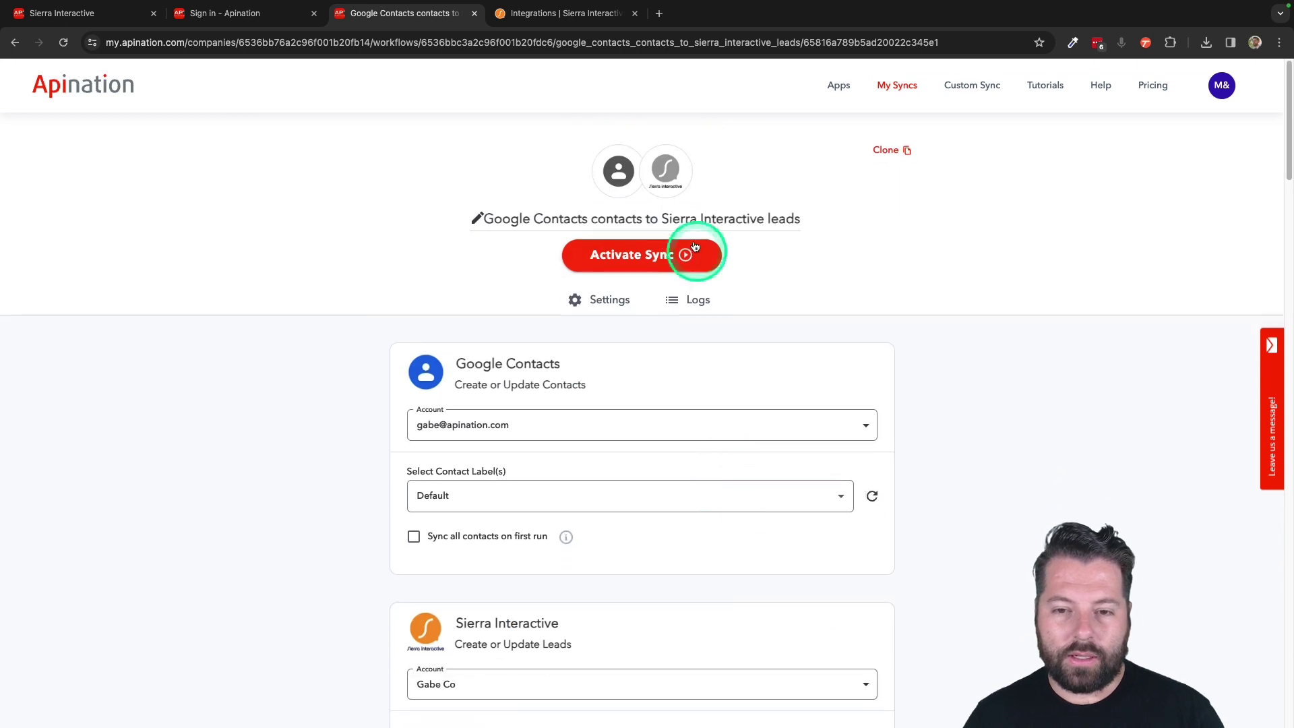
pyautogui.click(695, 247)
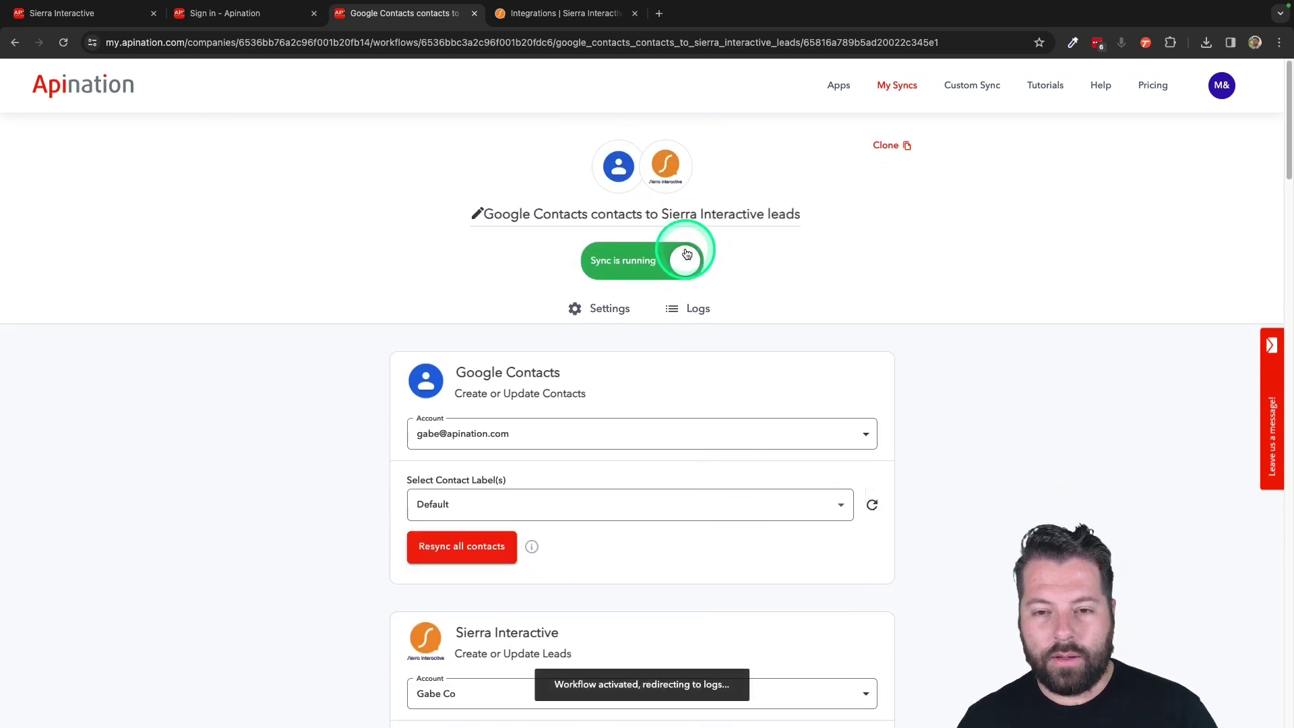
pyautogui.click(907, 95)
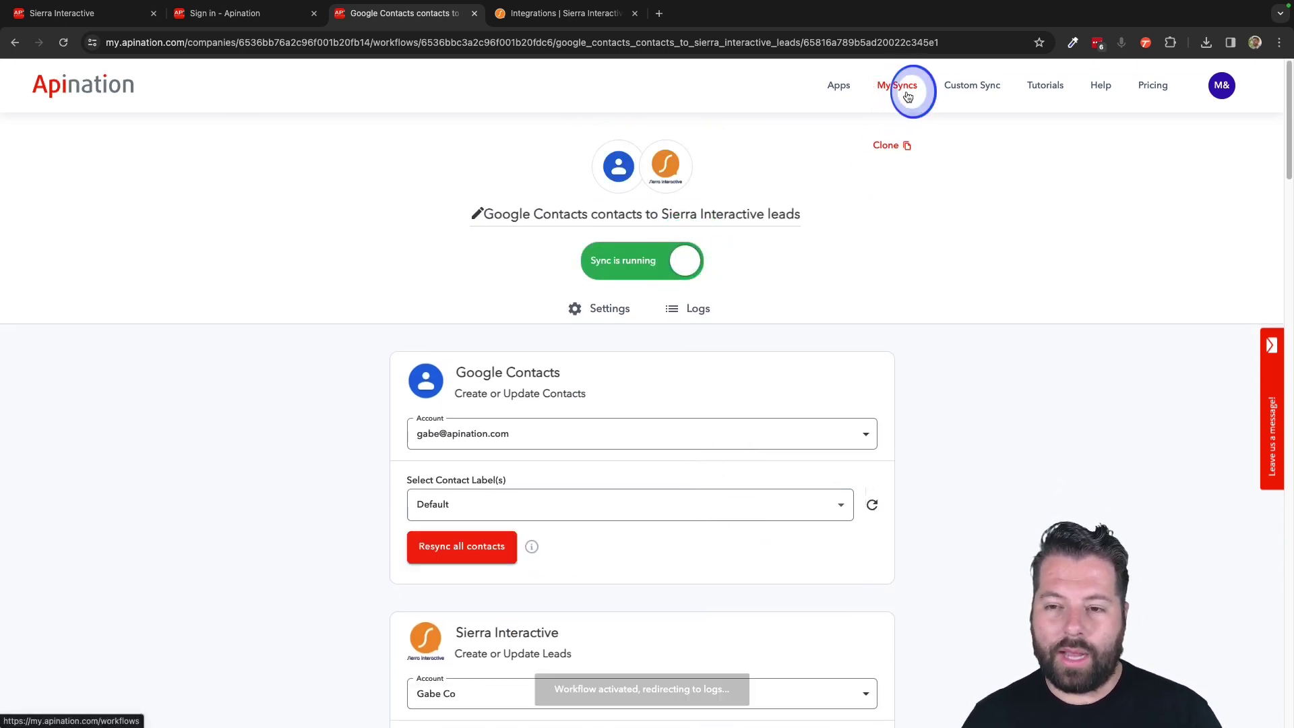